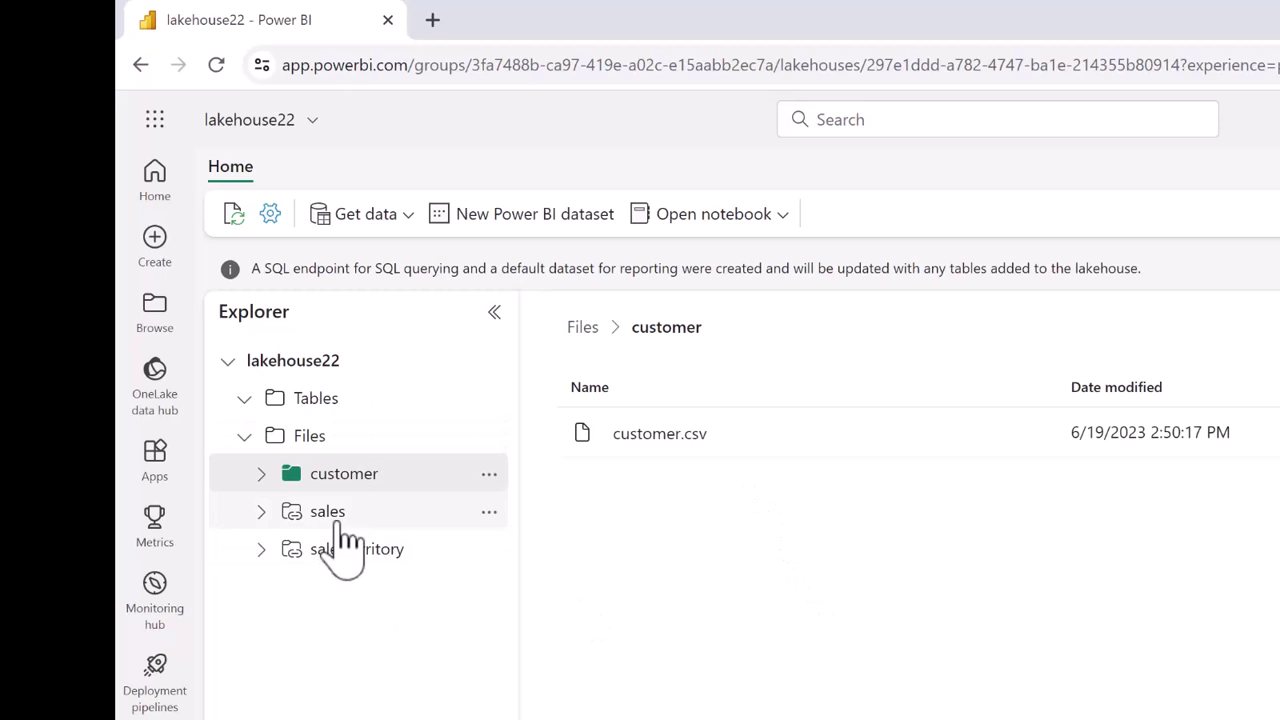
View the contents of the sales and salesterritory folders under the lakehouse files.
{"action": "left_click", "coordinate": [334, 518]}
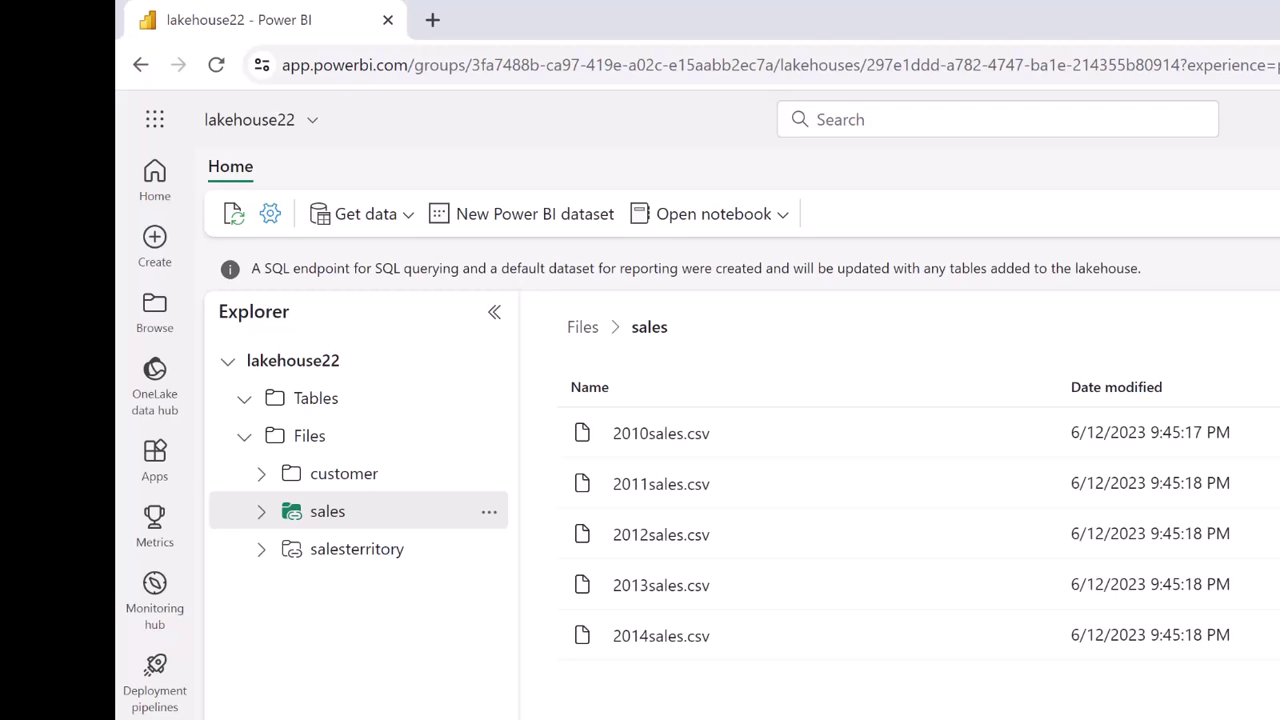
{"action": "left_click", "coordinate": [383, 556]}
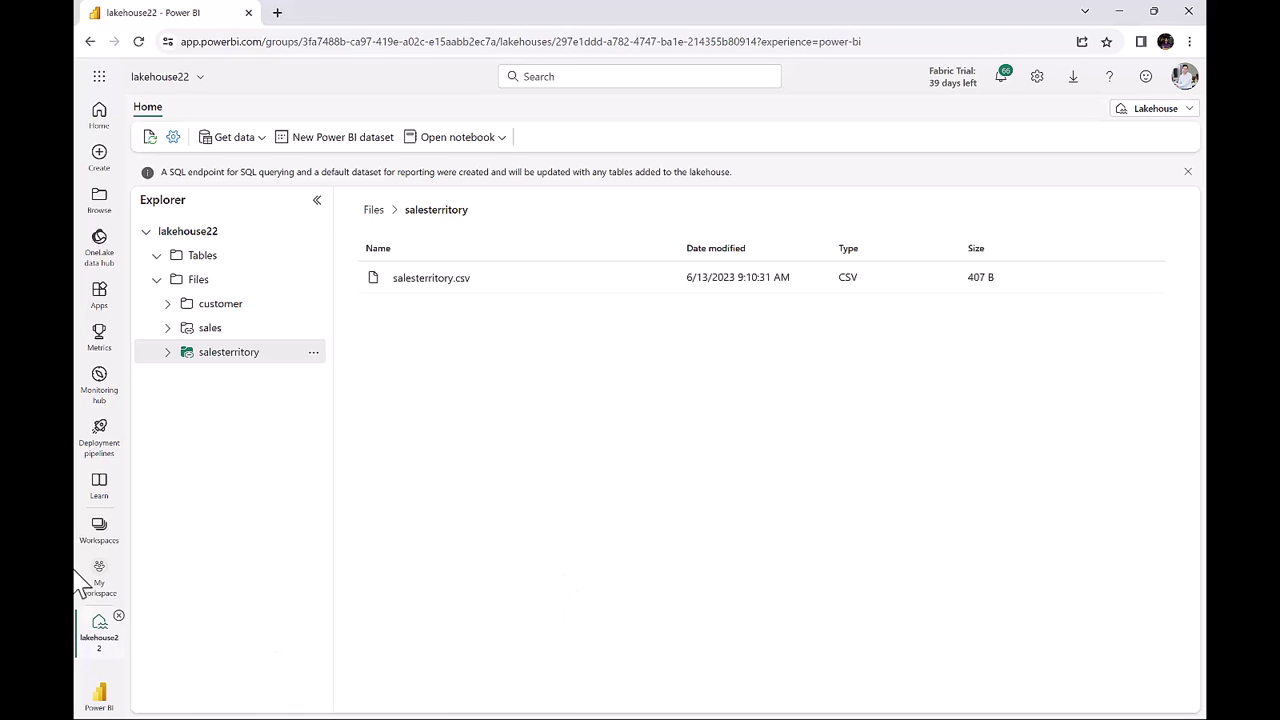
Open the SQL endpoint of lakehouse22 from My workspace in a new browser tab.
{"action": "left_click", "coordinate": [106, 582]}
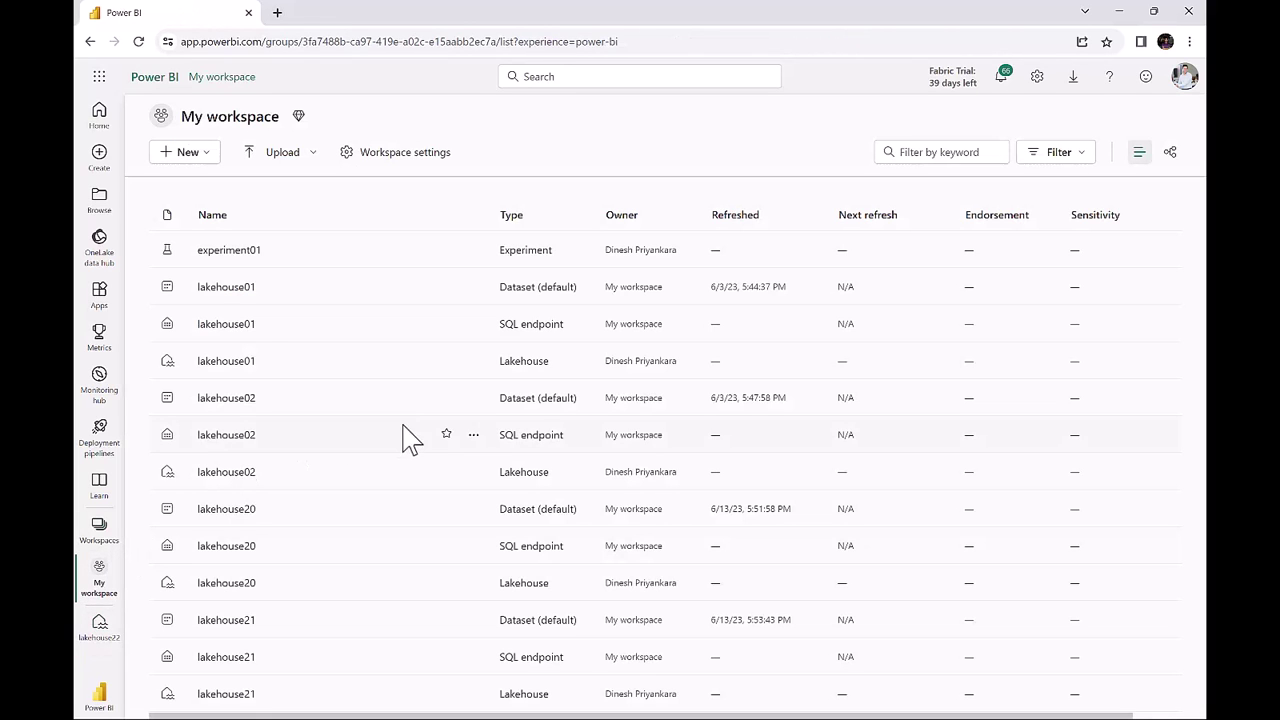
{"action": "scroll", "coordinate": [400, 440], "scroll_direction": "down", "scroll_amount": 2}
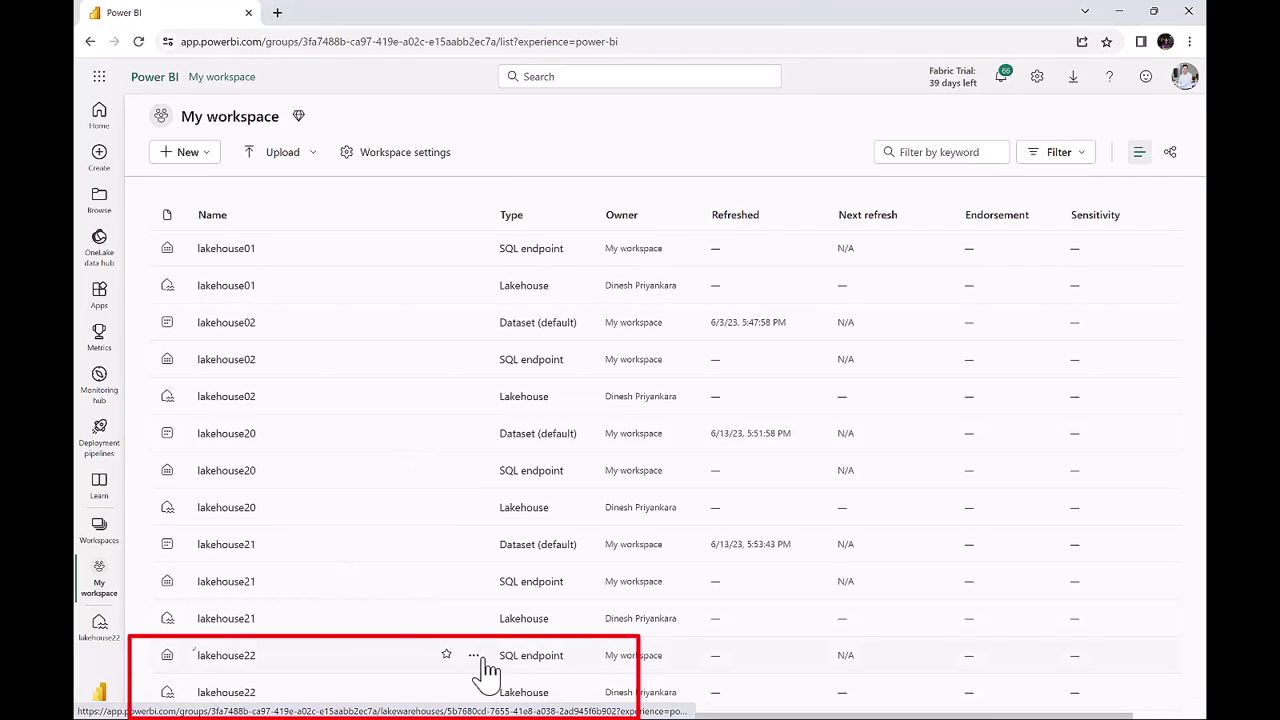
{"action": "right_click", "coordinate": [230, 668]}
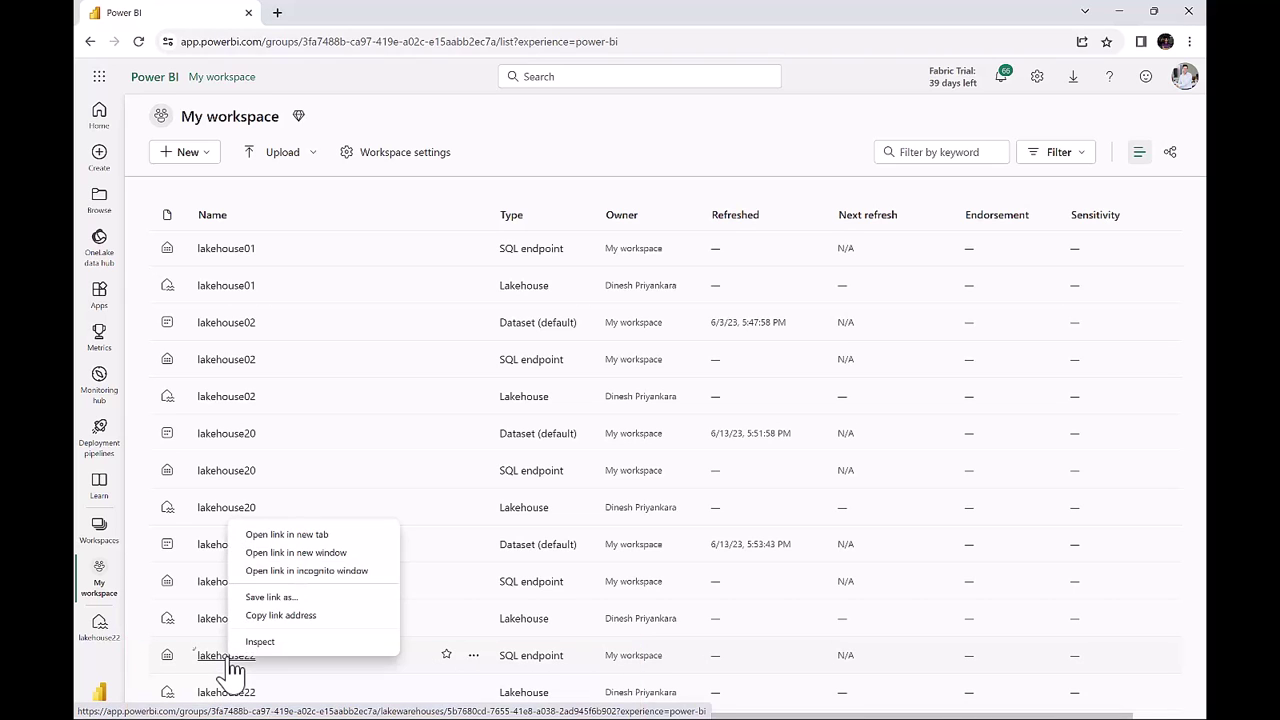
{"action": "left_click", "coordinate": [288, 538]}
{"action": "key", "text": "ctrl+Tab"}
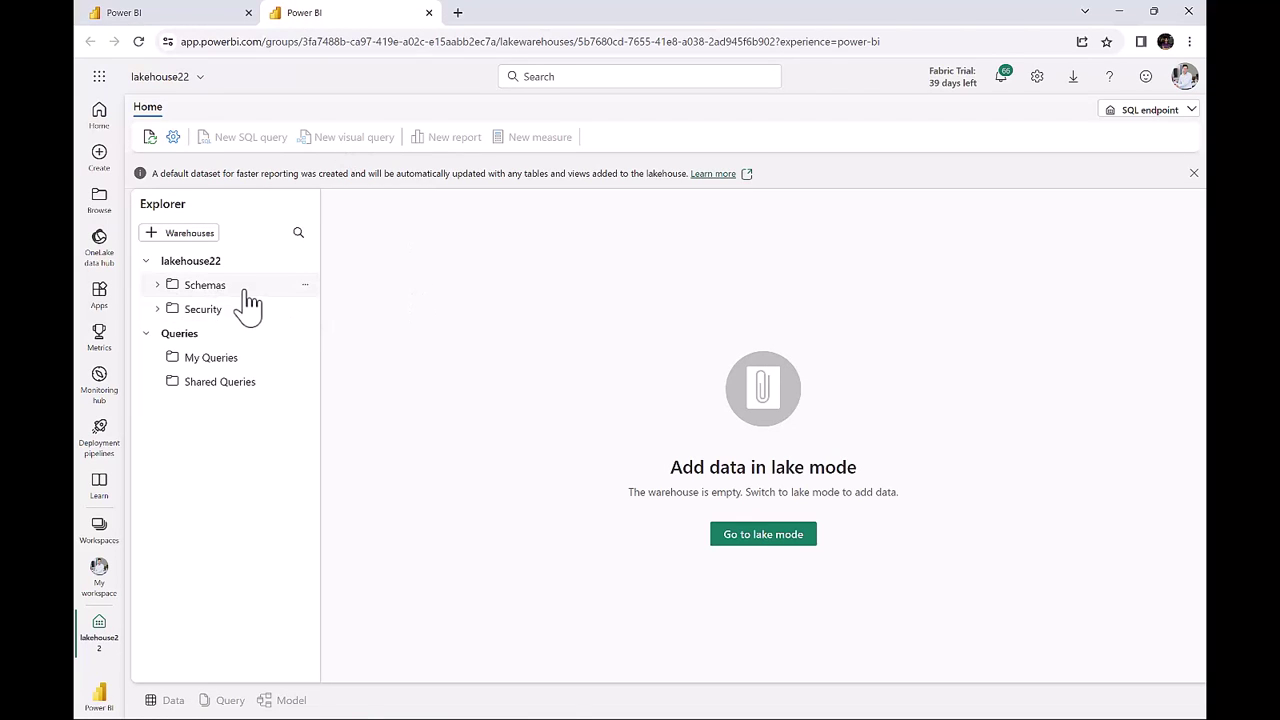
Expand the endpoint's Schemas and Security folders, and examine the Tables folder in the dbo schema.
{"action": "left_click", "coordinate": [157, 286]}
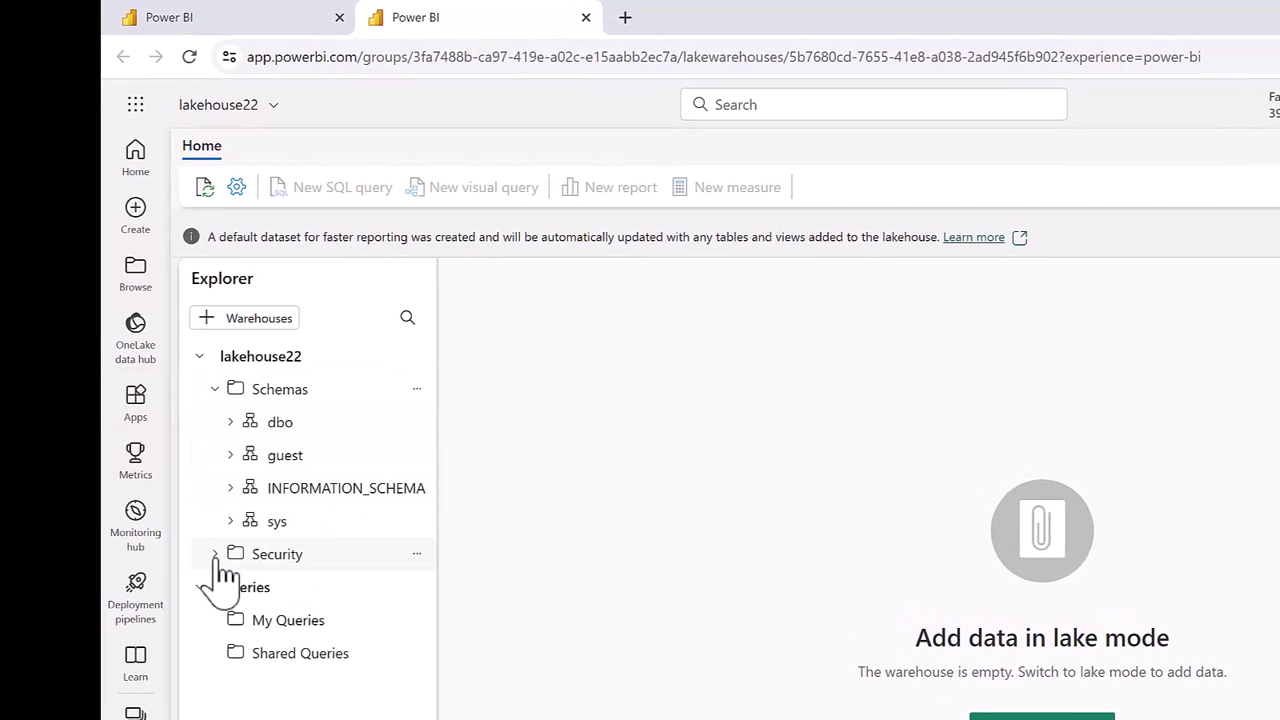
{"action": "left_click", "coordinate": [215, 556]}
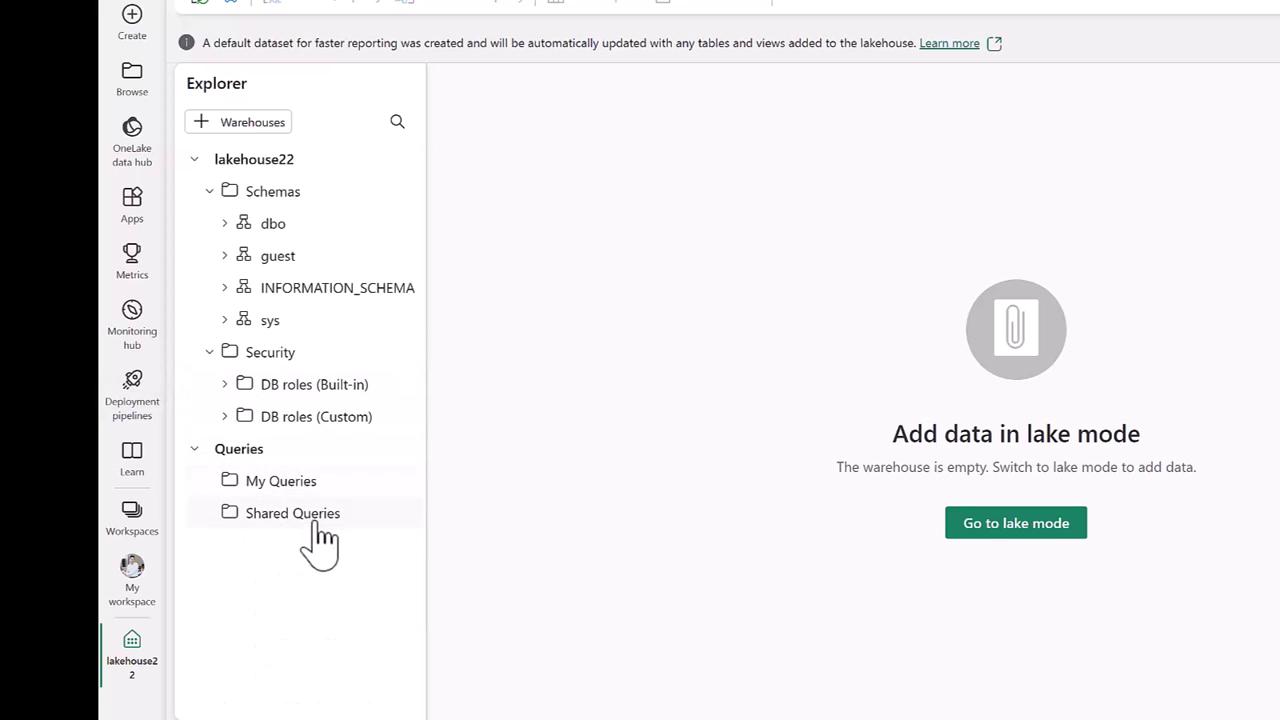
{"action": "left_click", "coordinate": [291, 484]}
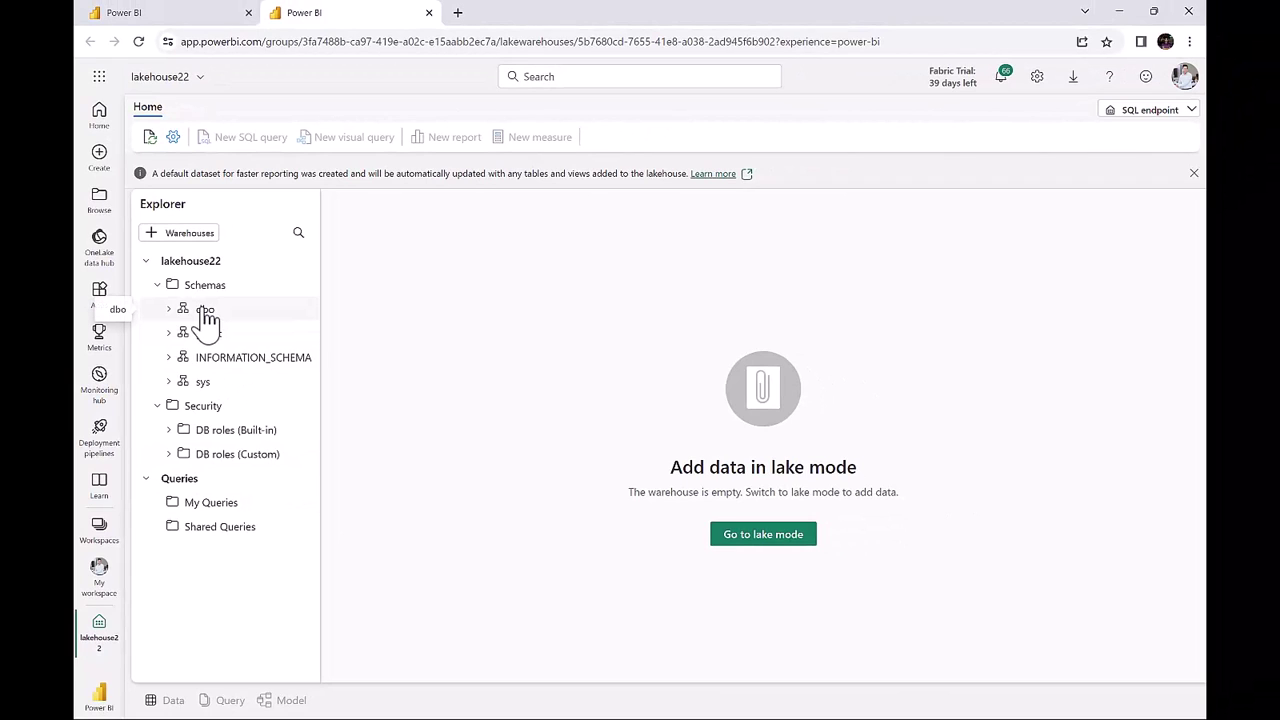
{"action": "left_click", "coordinate": [172, 312]}
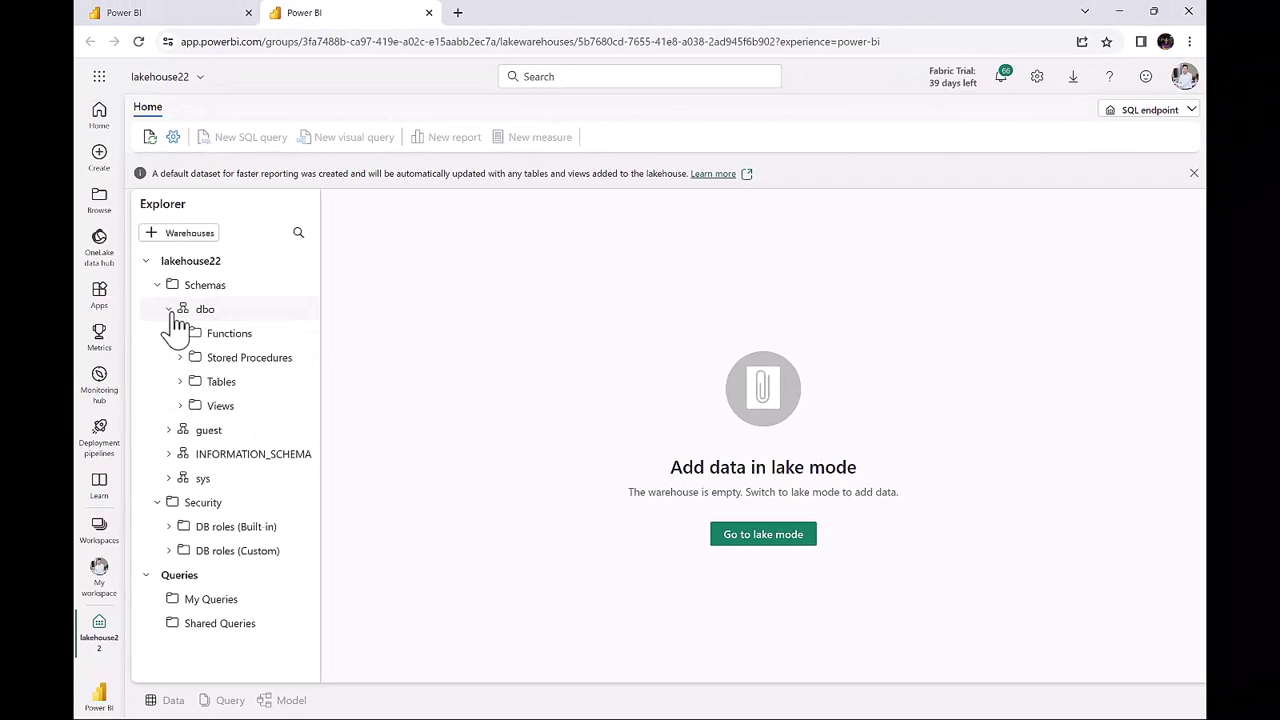
{"action": "left_click", "coordinate": [180, 382]}
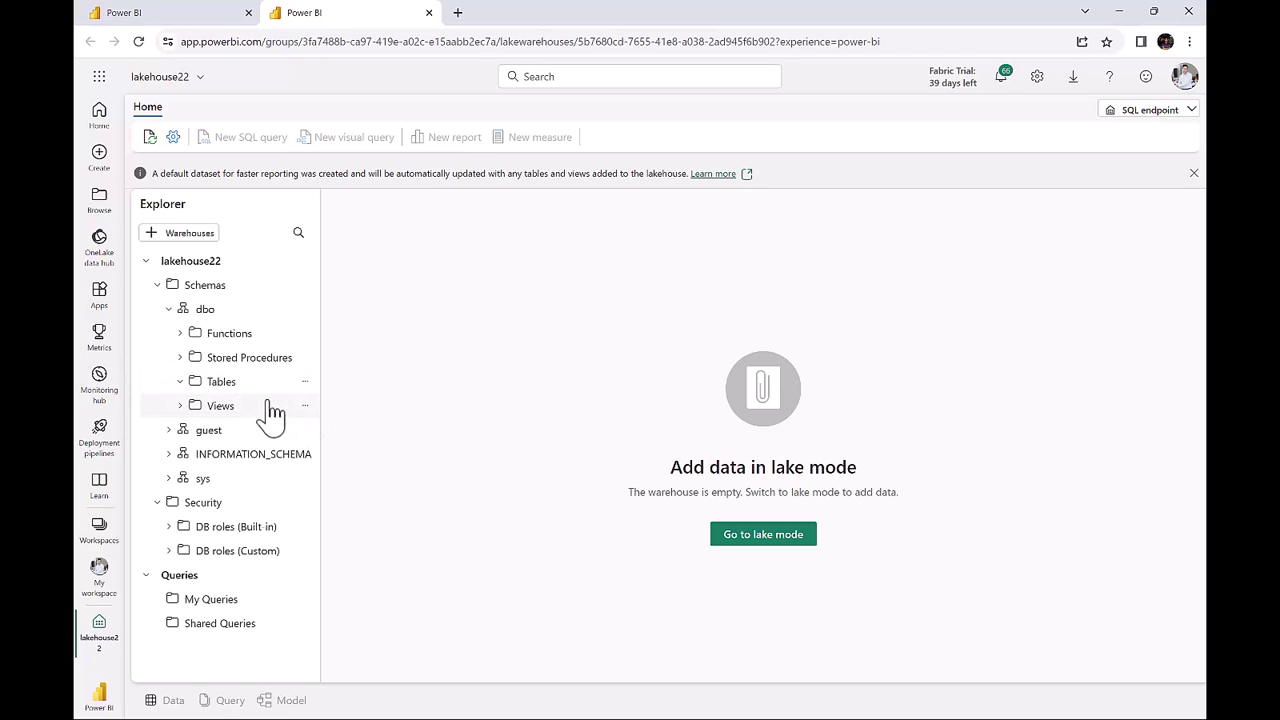
Back in the lakehouse view, load customer.csv from the customer folder into a table named customer.
{"action": "left_click", "coordinate": [183, 16]}
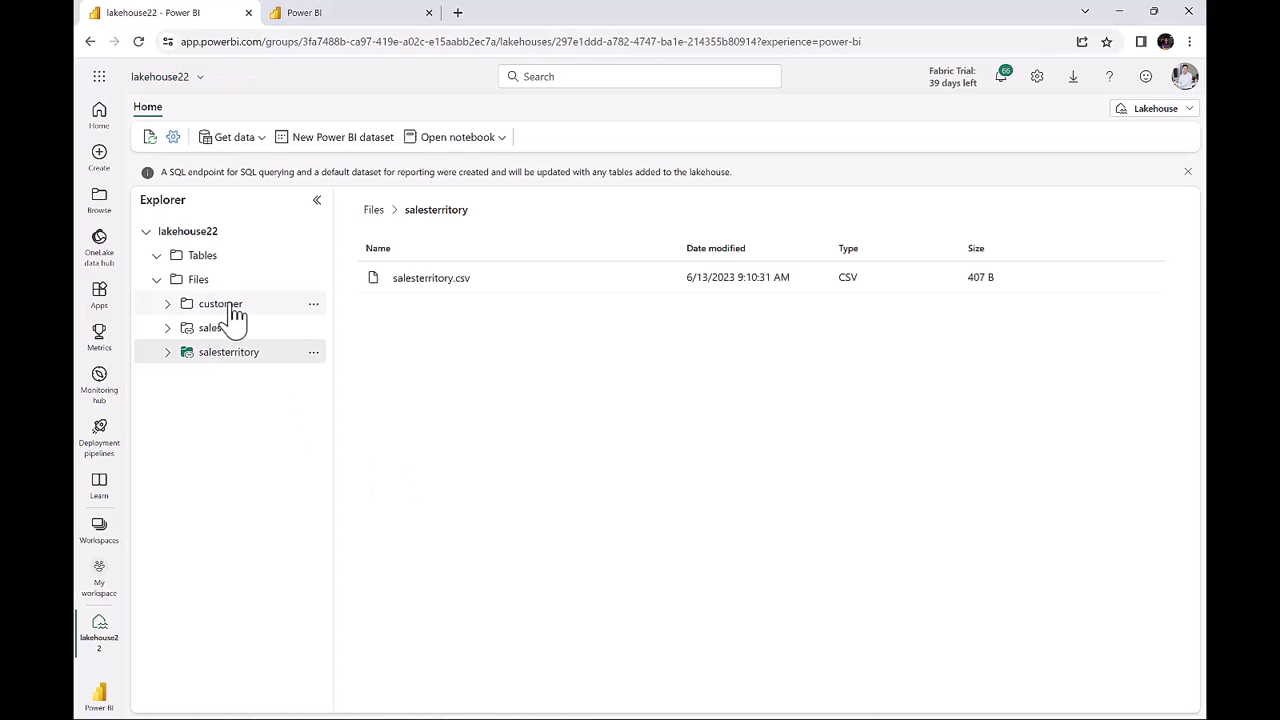
{"action": "left_click", "coordinate": [233, 311]}
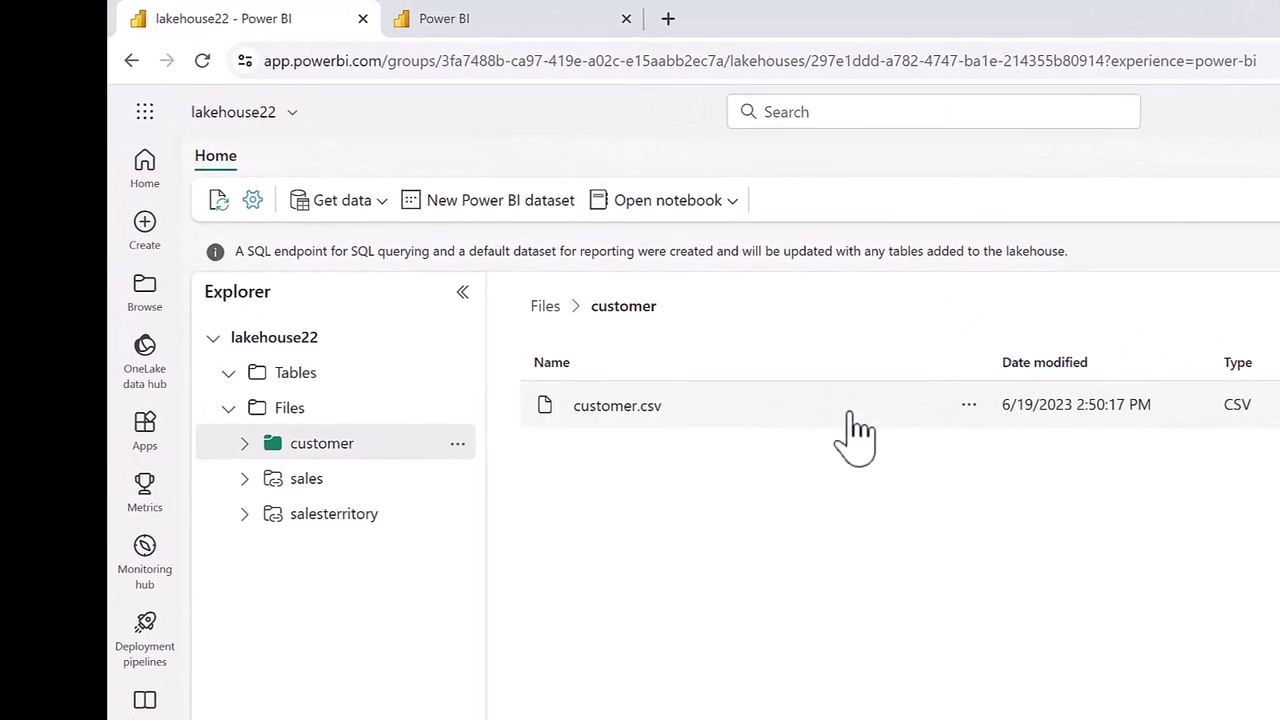
{"action": "left_click", "coordinate": [975, 409]}
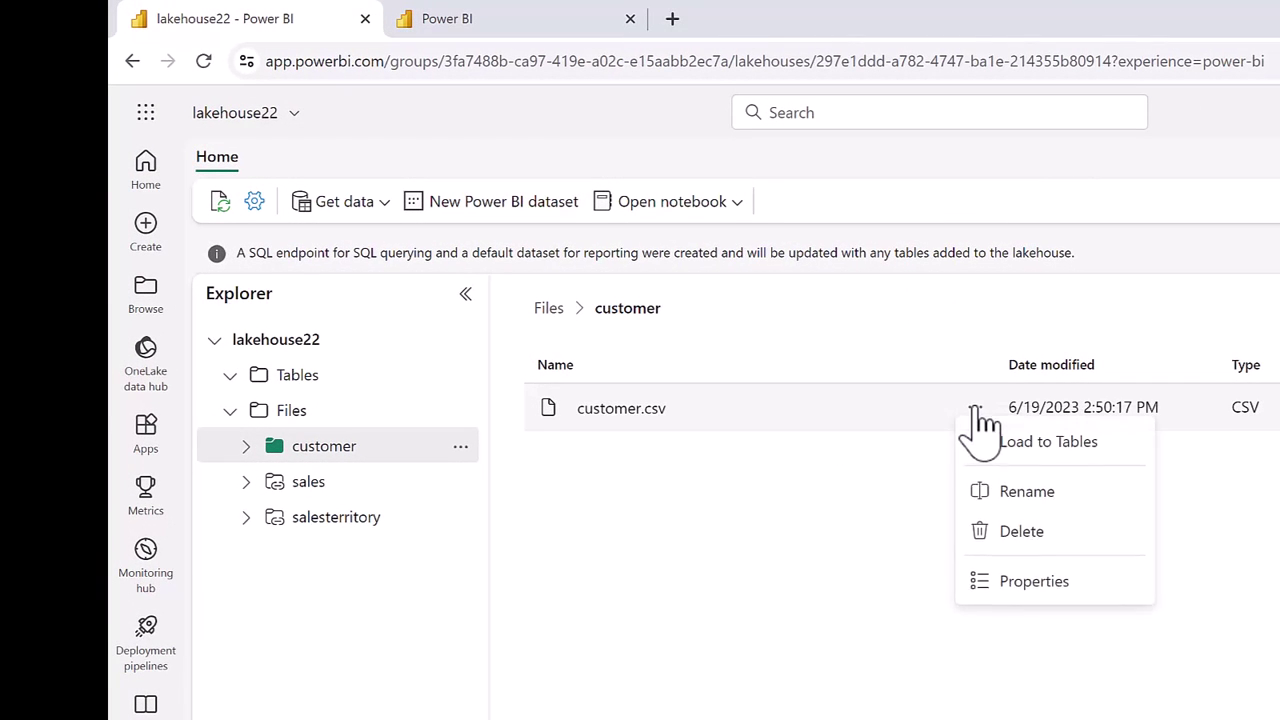
{"action": "left_click", "coordinate": [1084, 450]}
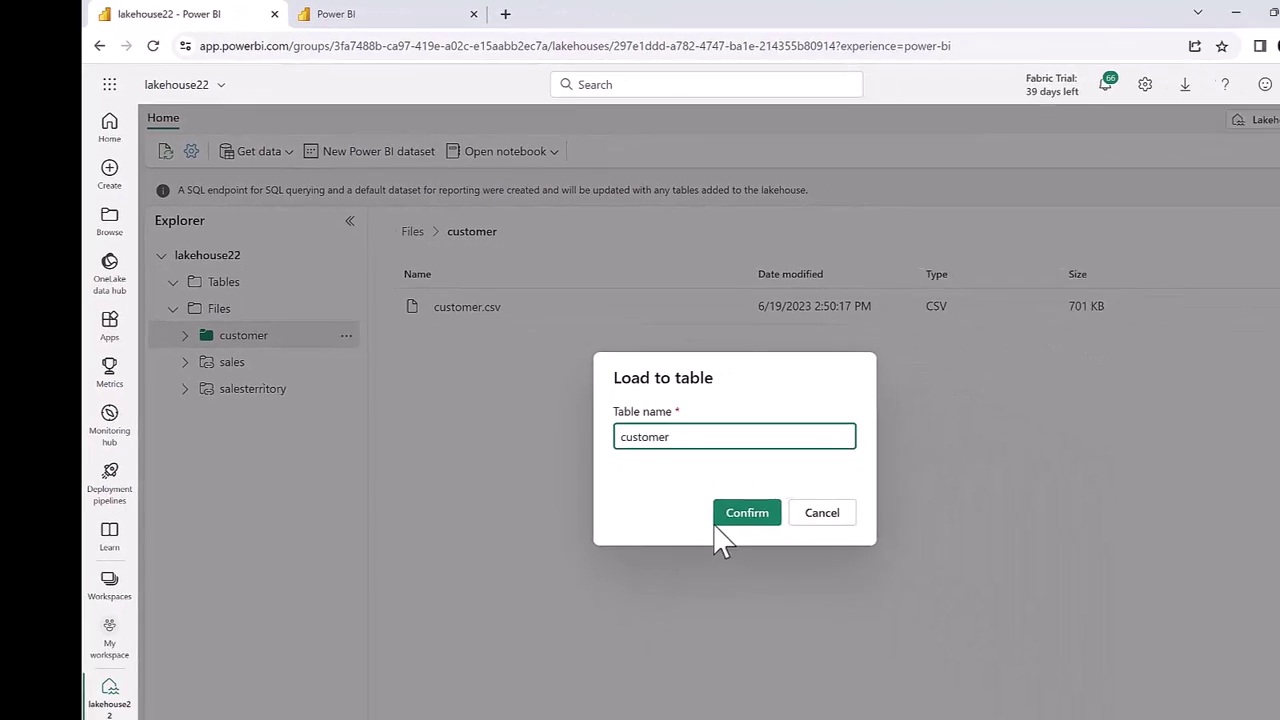
{"action": "left_click", "coordinate": [750, 518]}
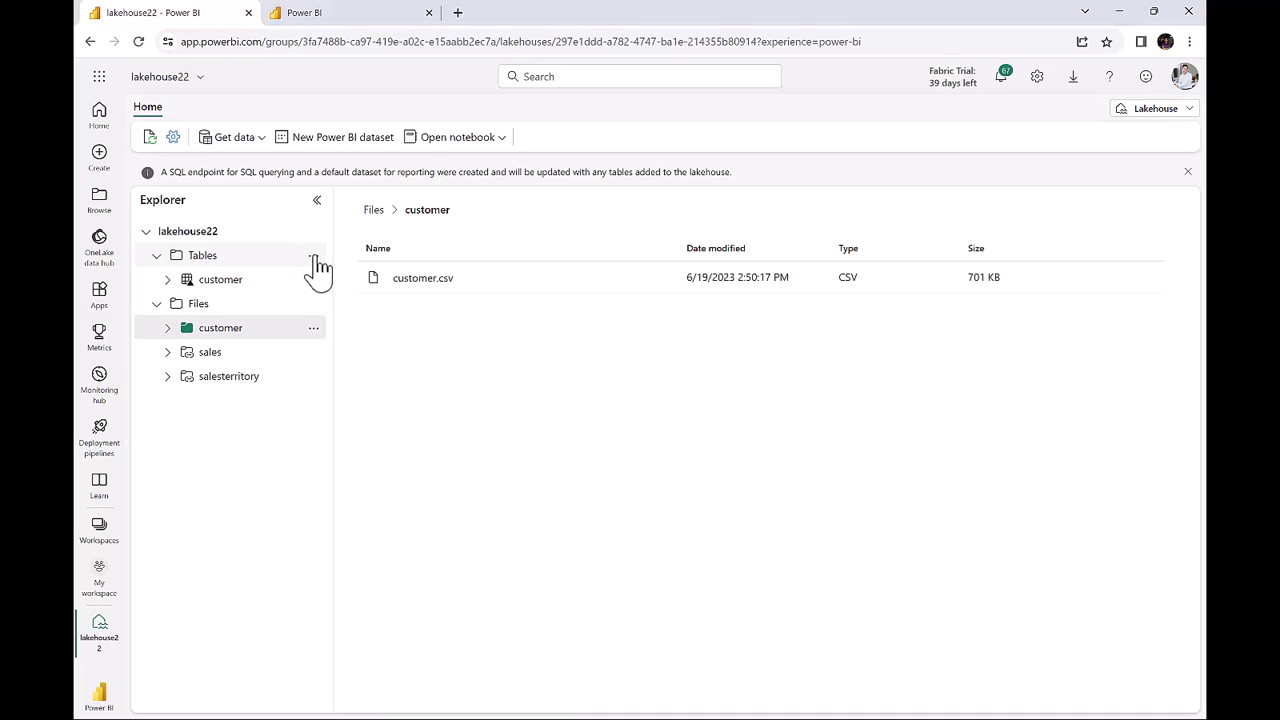
Create a OneLake shortcut under Tables to the productfile table of lakehouse21.
{"action": "left_click", "coordinate": [313, 258]}
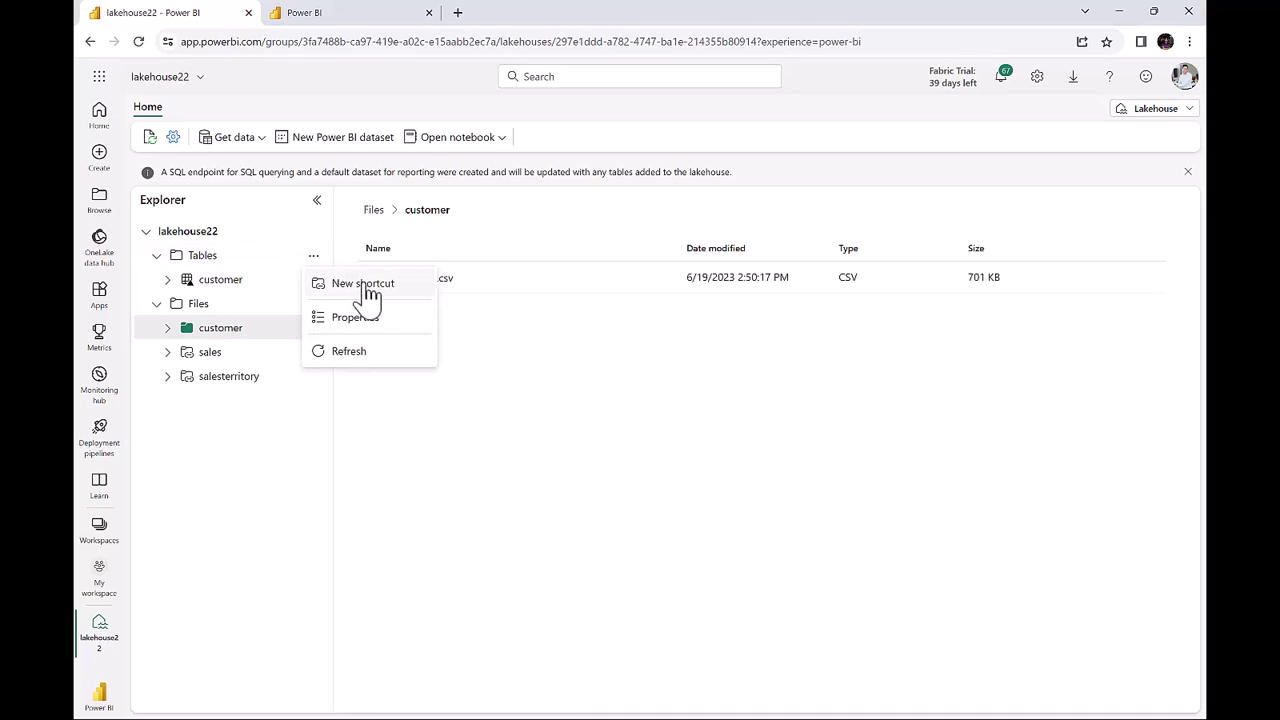
{"action": "left_click", "coordinate": [369, 288]}
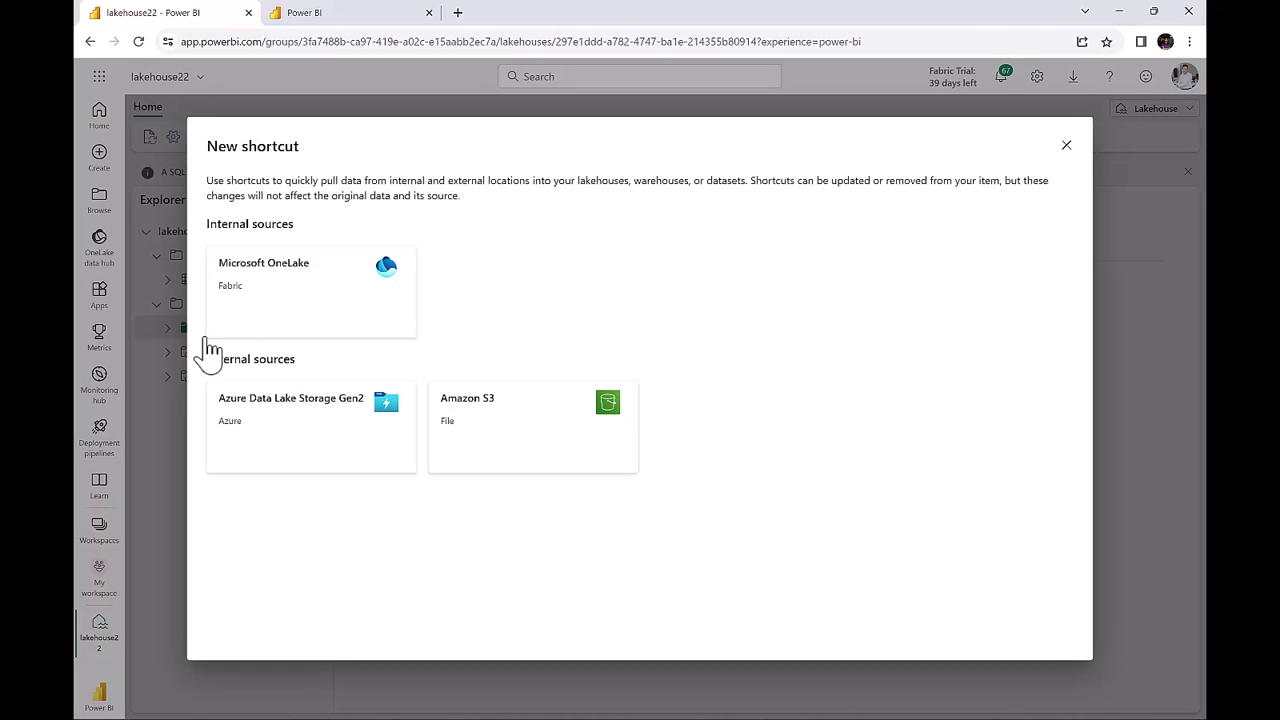
{"action": "left_click", "coordinate": [340, 300]}
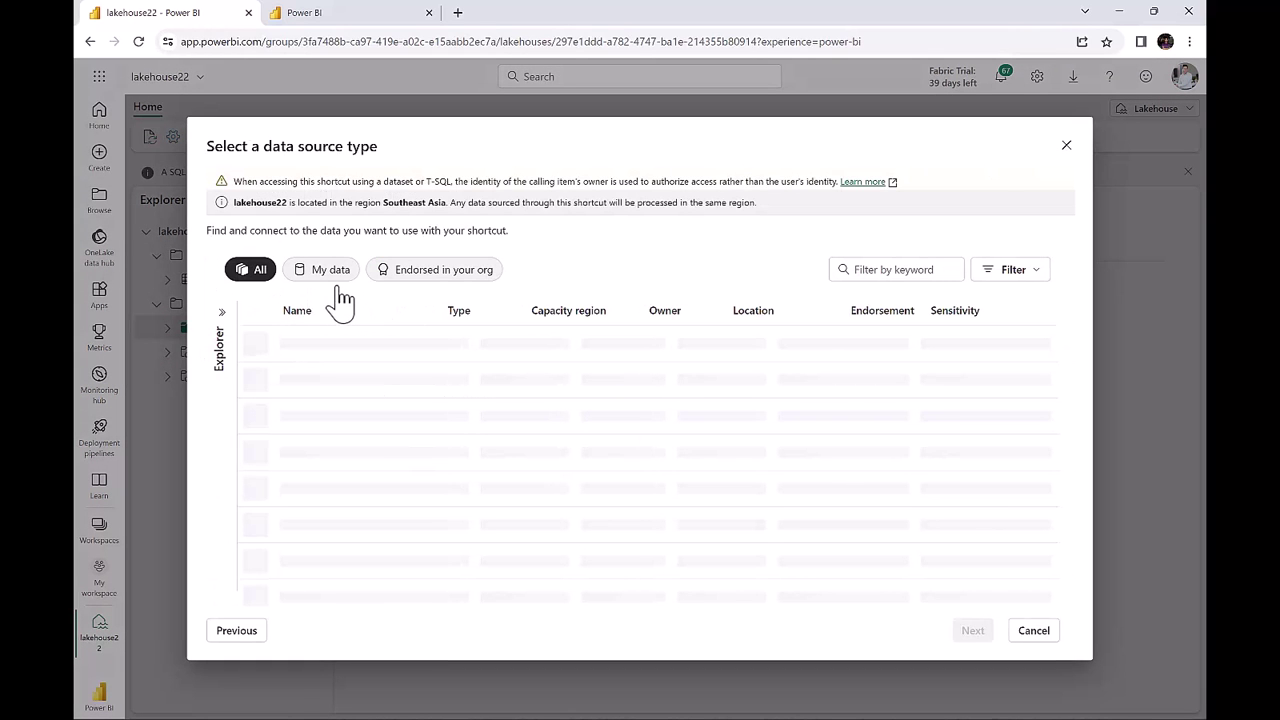
{"action": "left_click", "coordinate": [410, 380]}
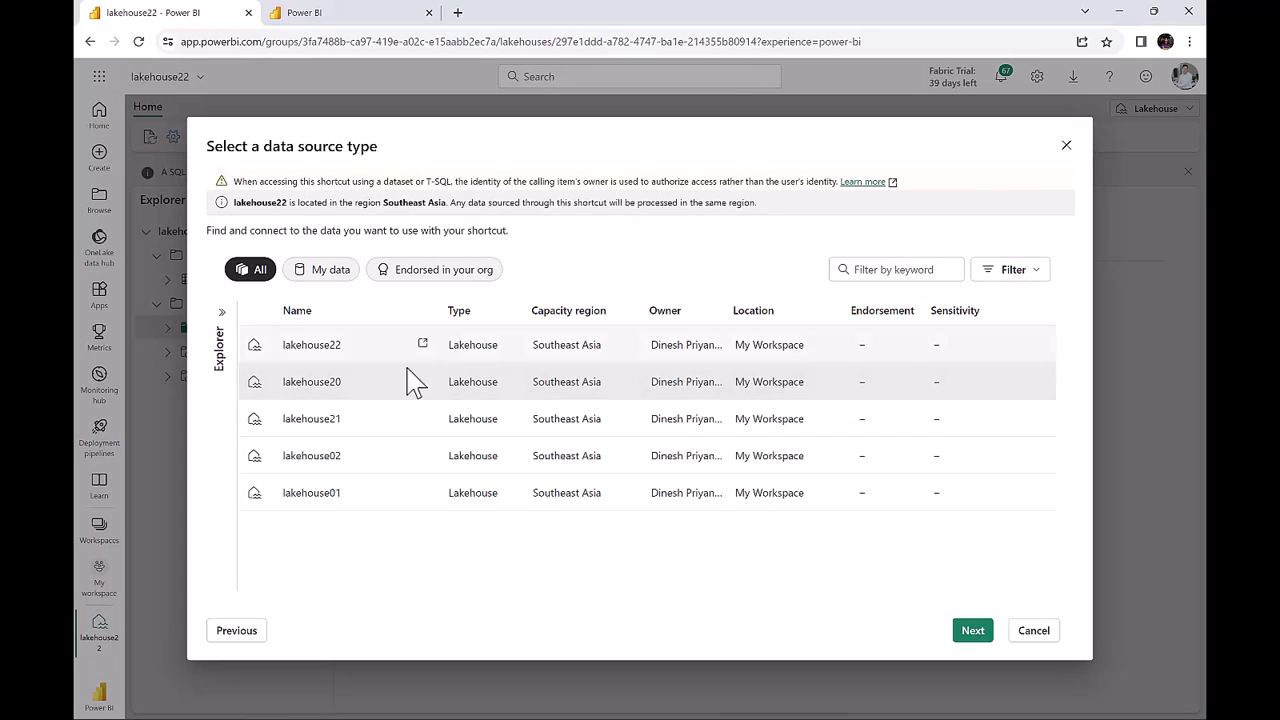
{"action": "left_click", "coordinate": [335, 428]}
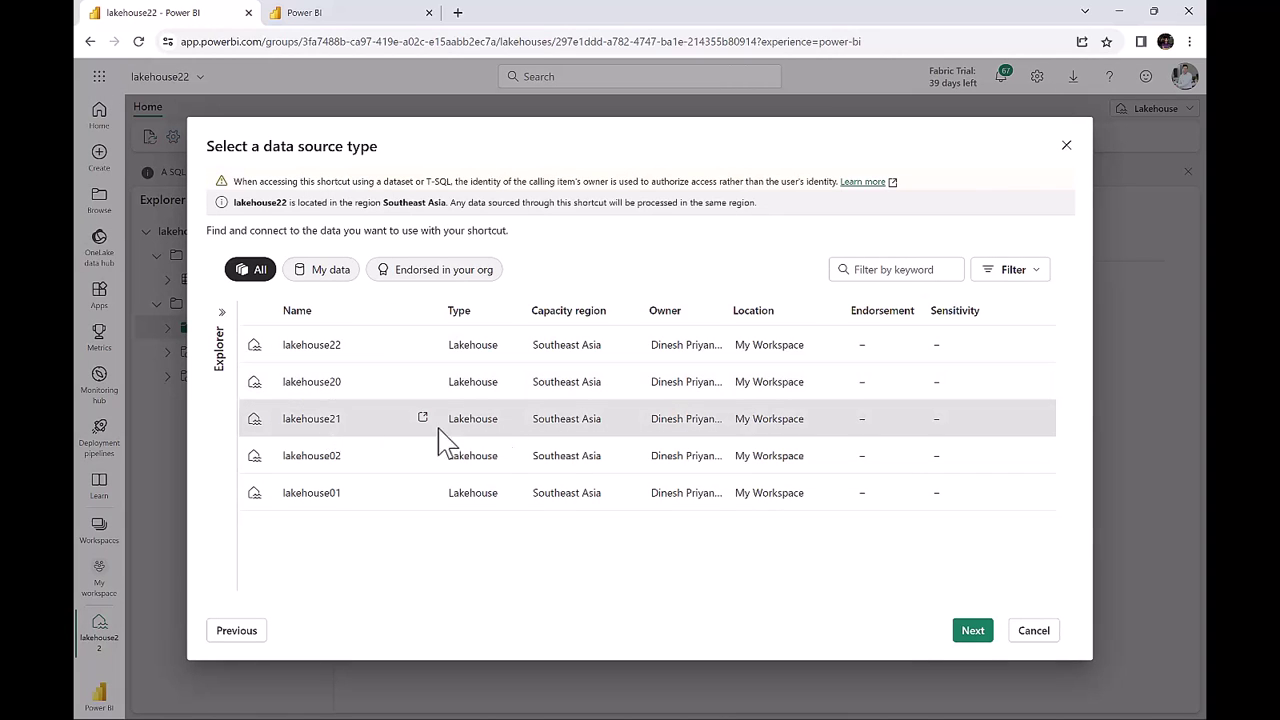
{"action": "left_click", "coordinate": [972, 636]}
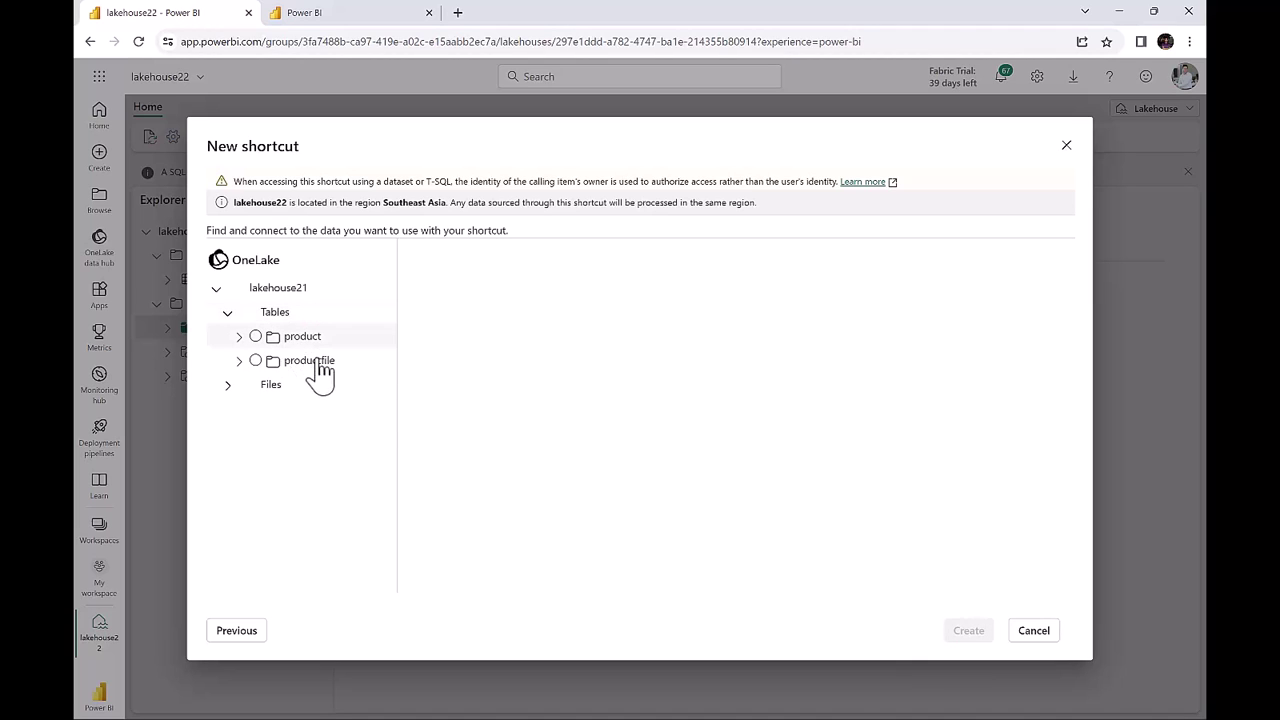
{"action": "left_click", "coordinate": [257, 361]}
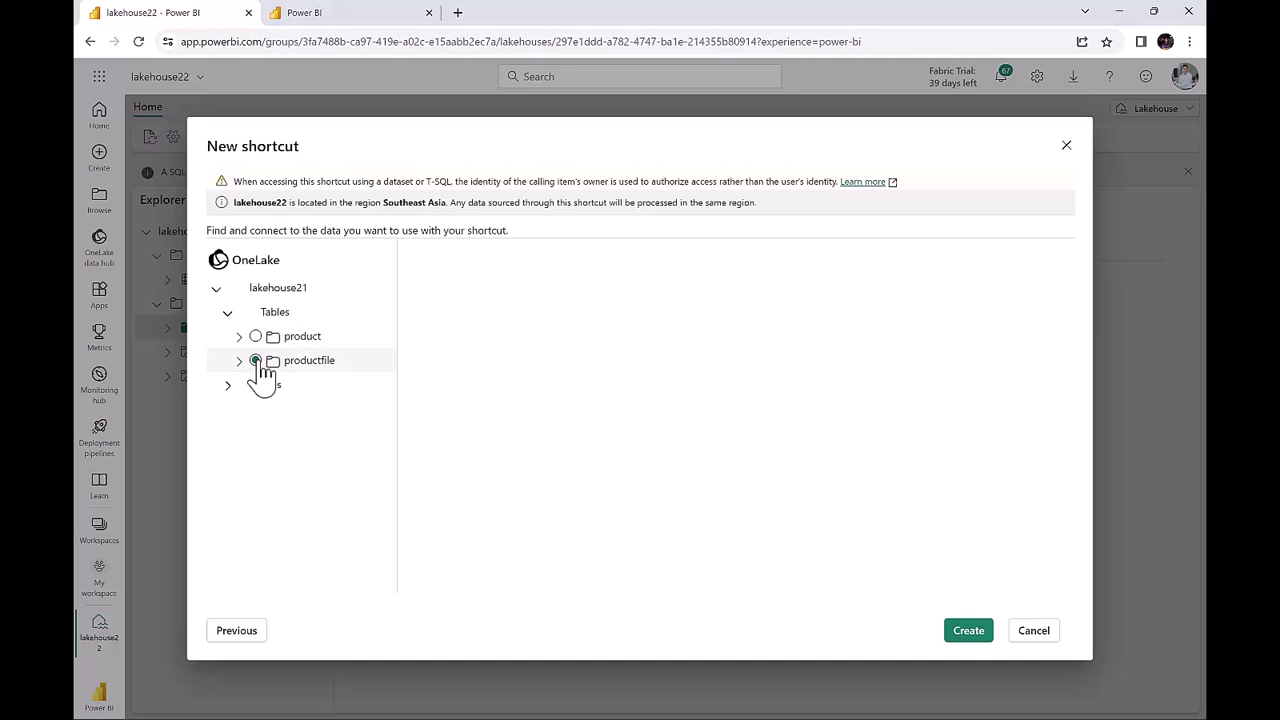
{"action": "left_click", "coordinate": [331, 363]}
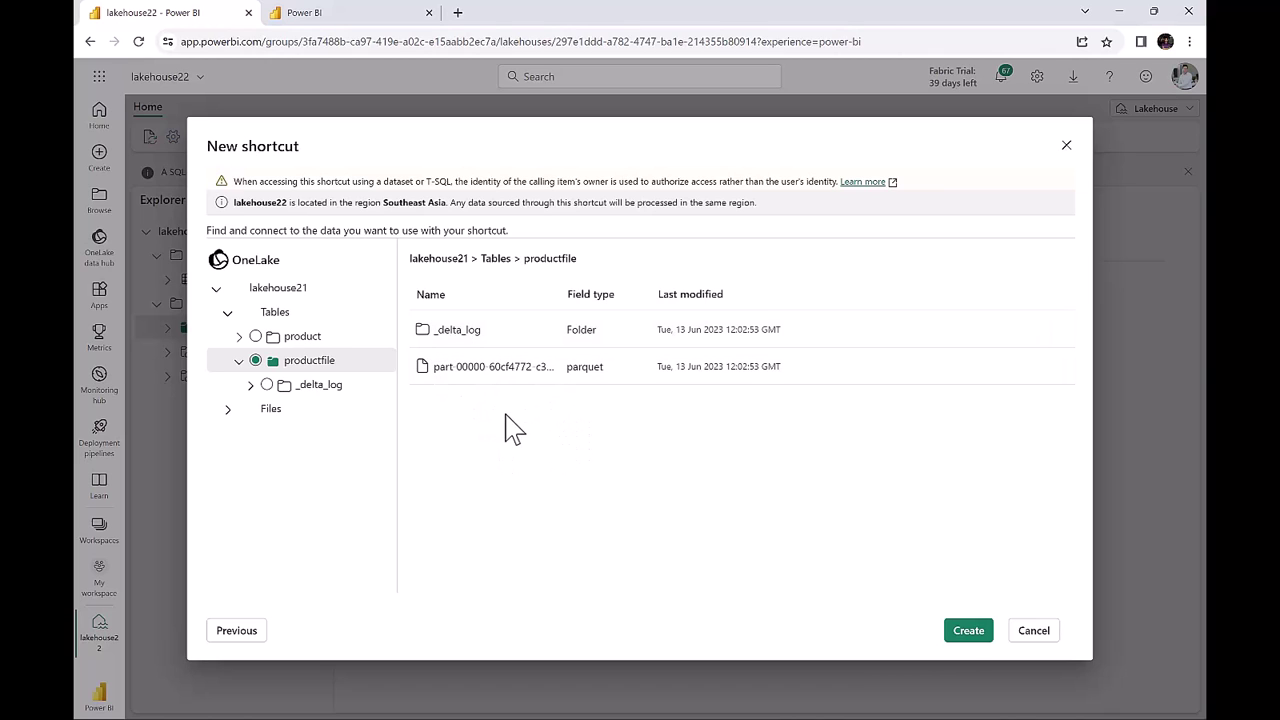
{"action": "left_click", "coordinate": [970, 632]}
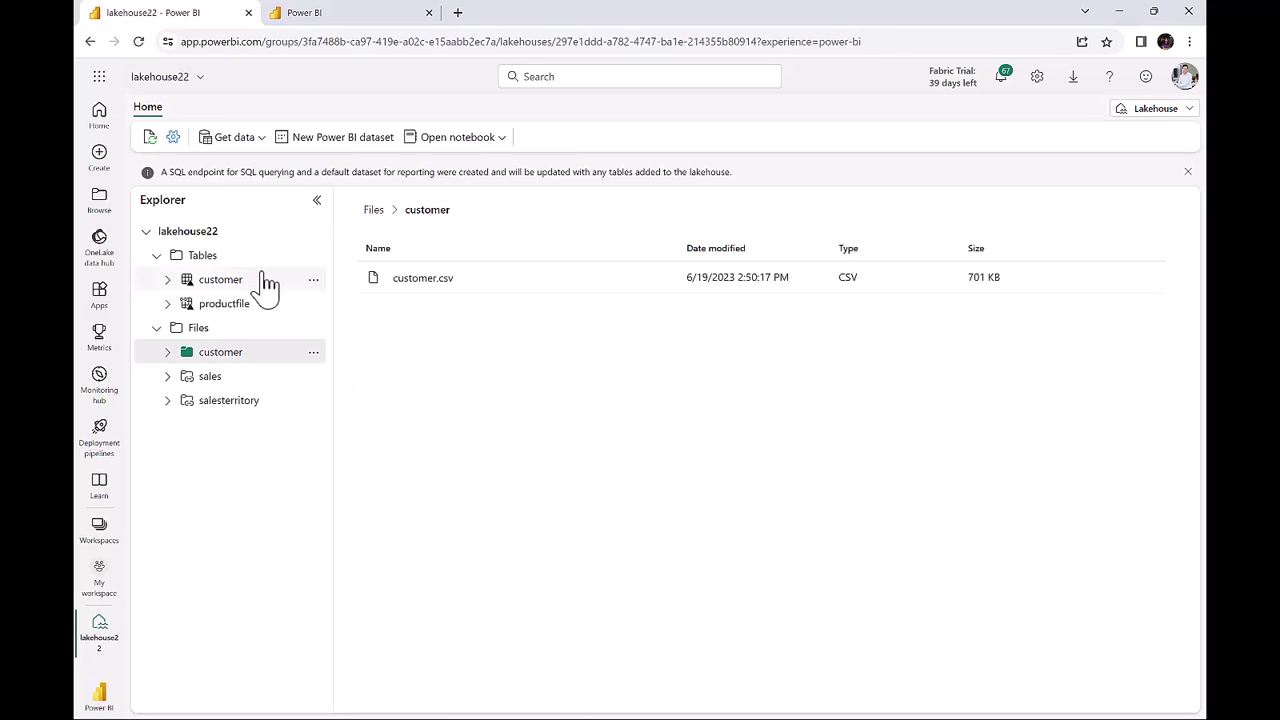
Load salesterritory.csv from the salesterritory folder into a table named salesterritory.
{"action": "left_click", "coordinate": [243, 410]}
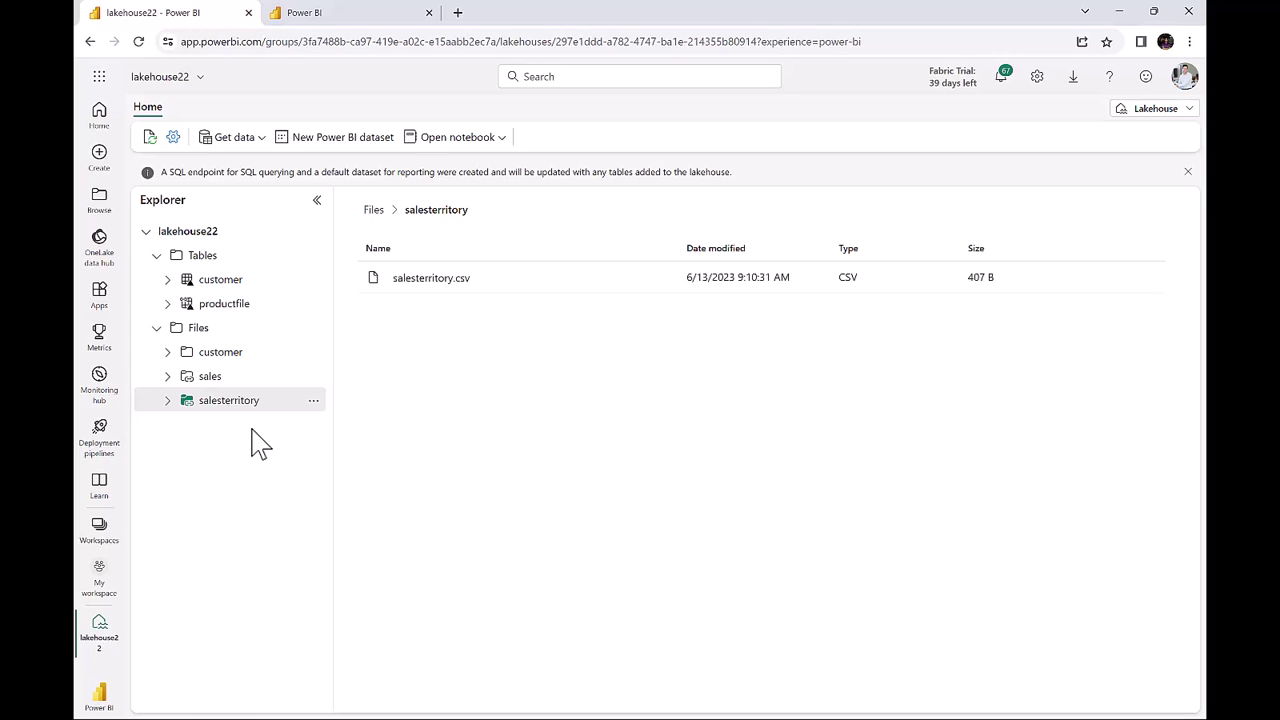
{"action": "left_click", "coordinate": [664, 279]}
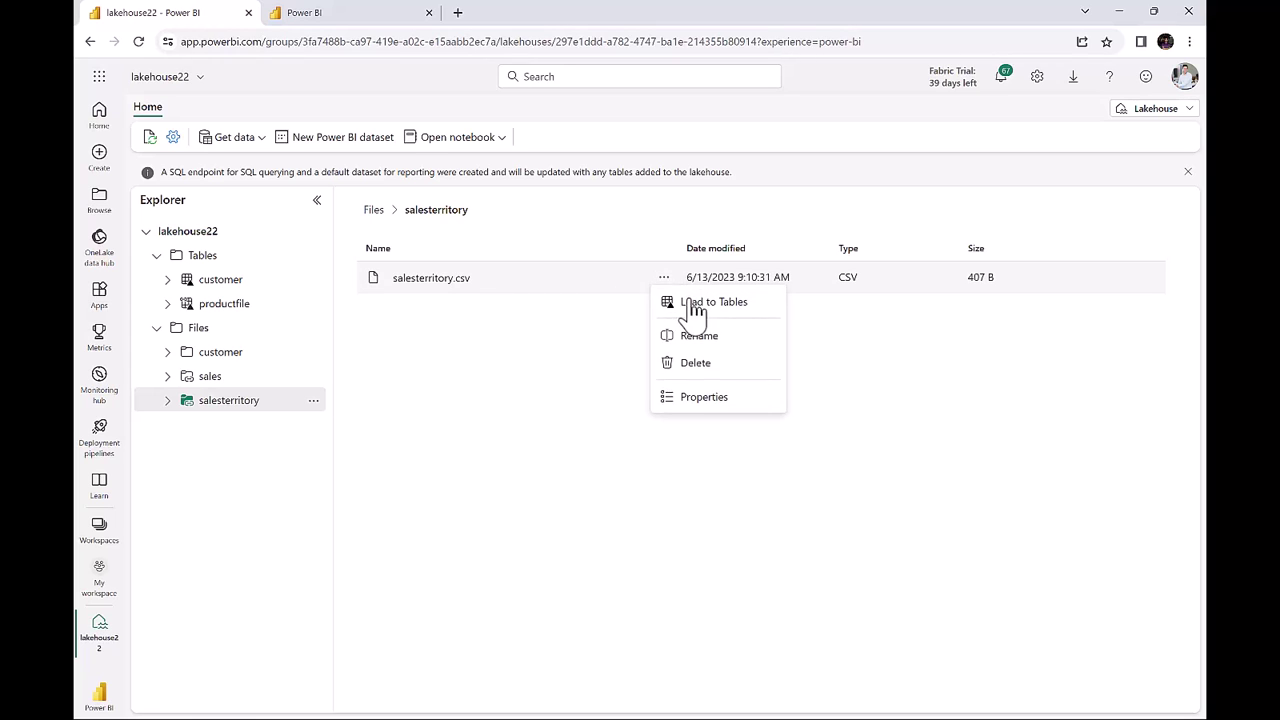
{"action": "left_click", "coordinate": [710, 304]}
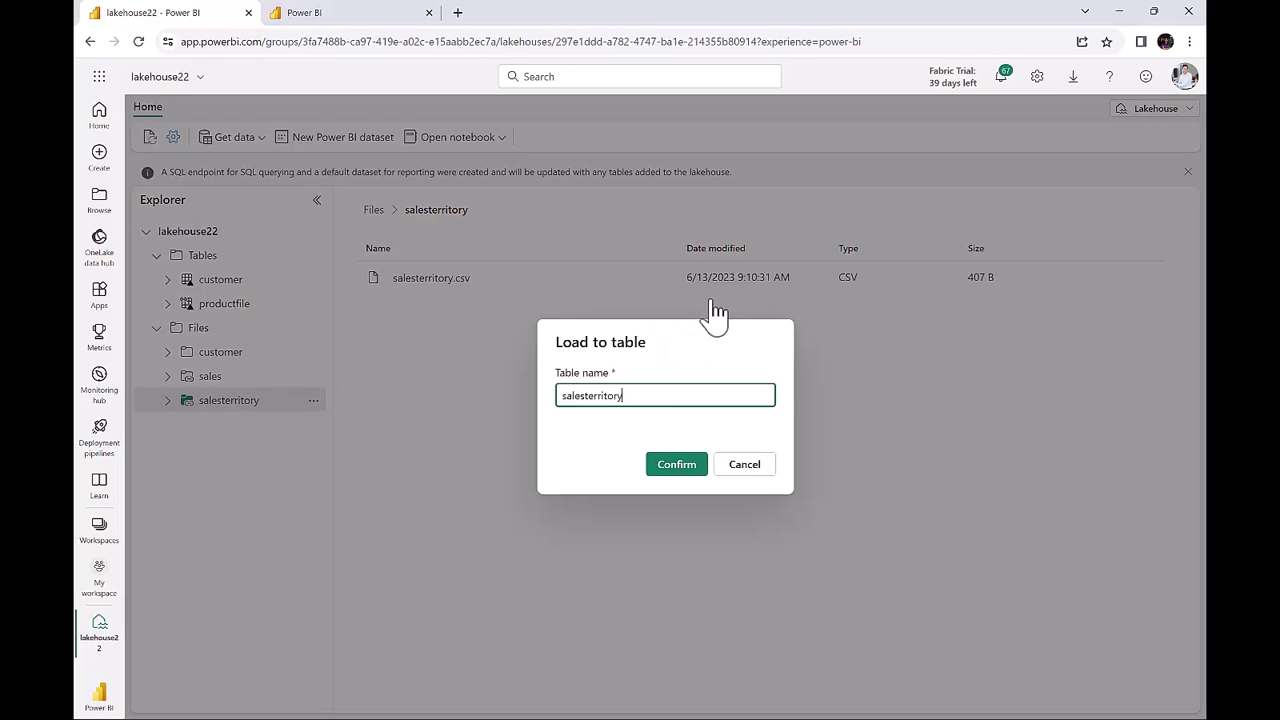
{"action": "left_click", "coordinate": [677, 470]}
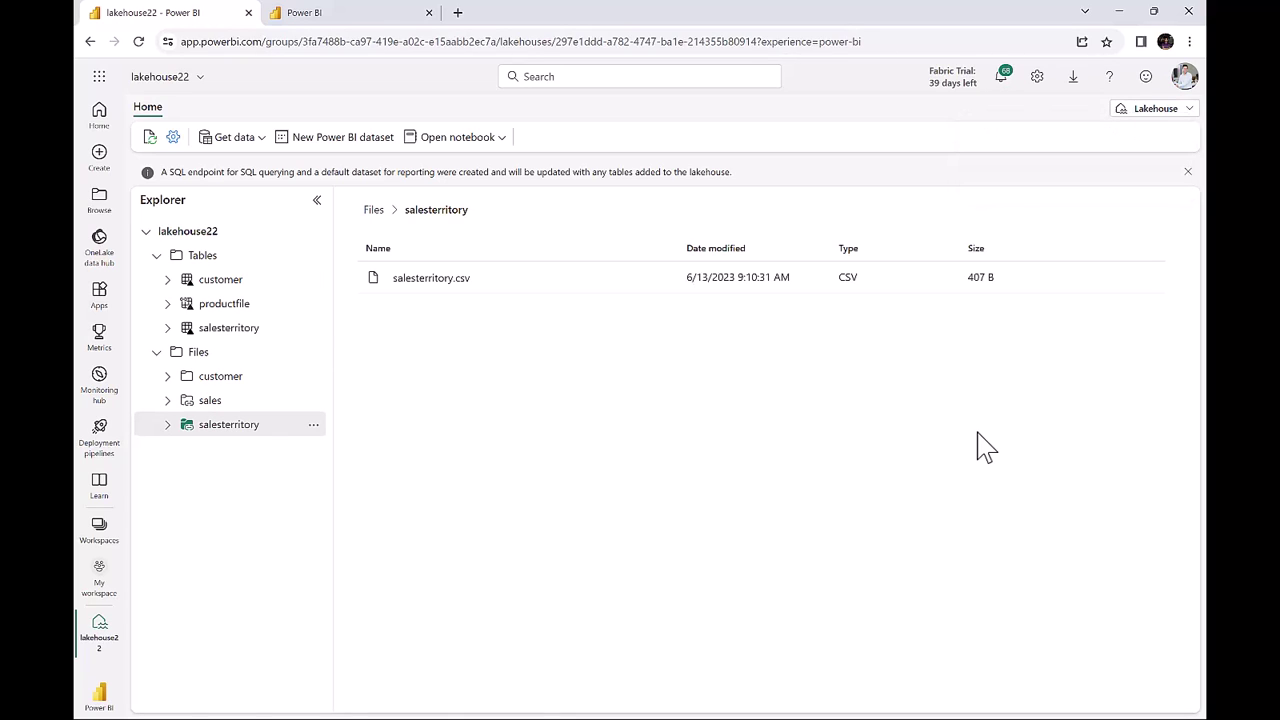
Show the files in the sales folder and create a new notebook from the lakehouse.
{"action": "left_click", "coordinate": [238, 404]}
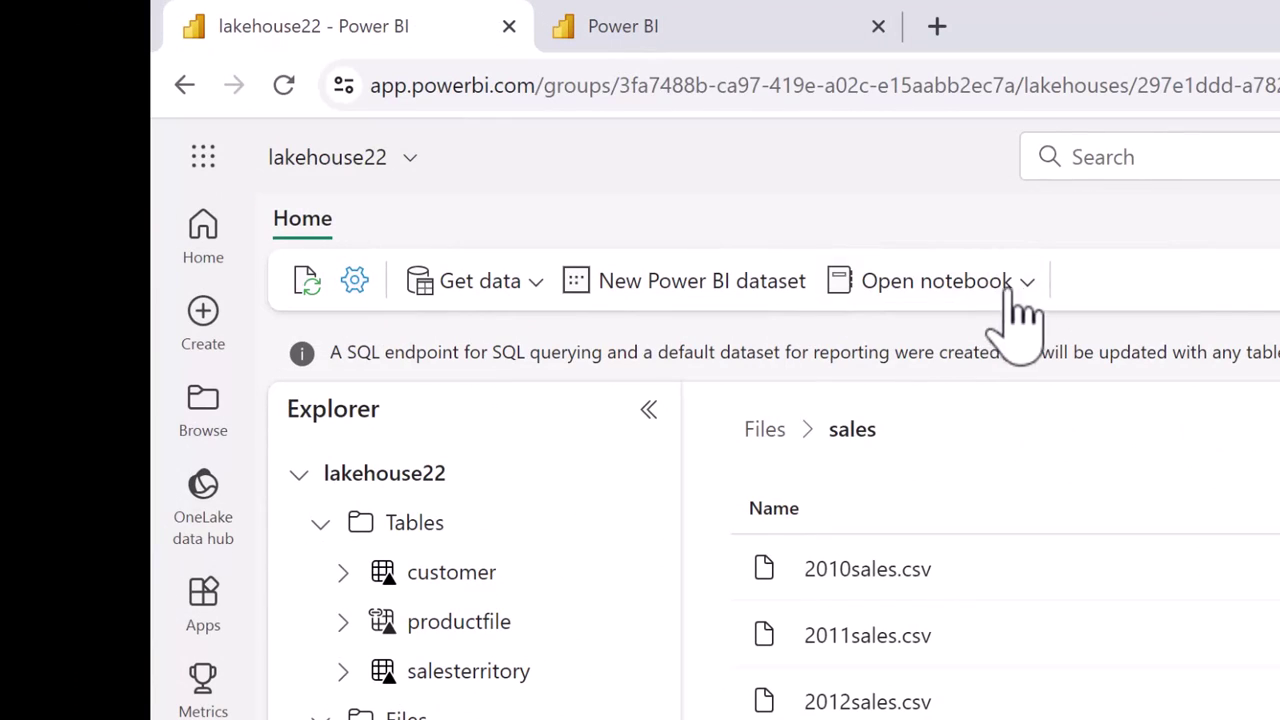
{"action": "left_click", "coordinate": [1024, 282]}
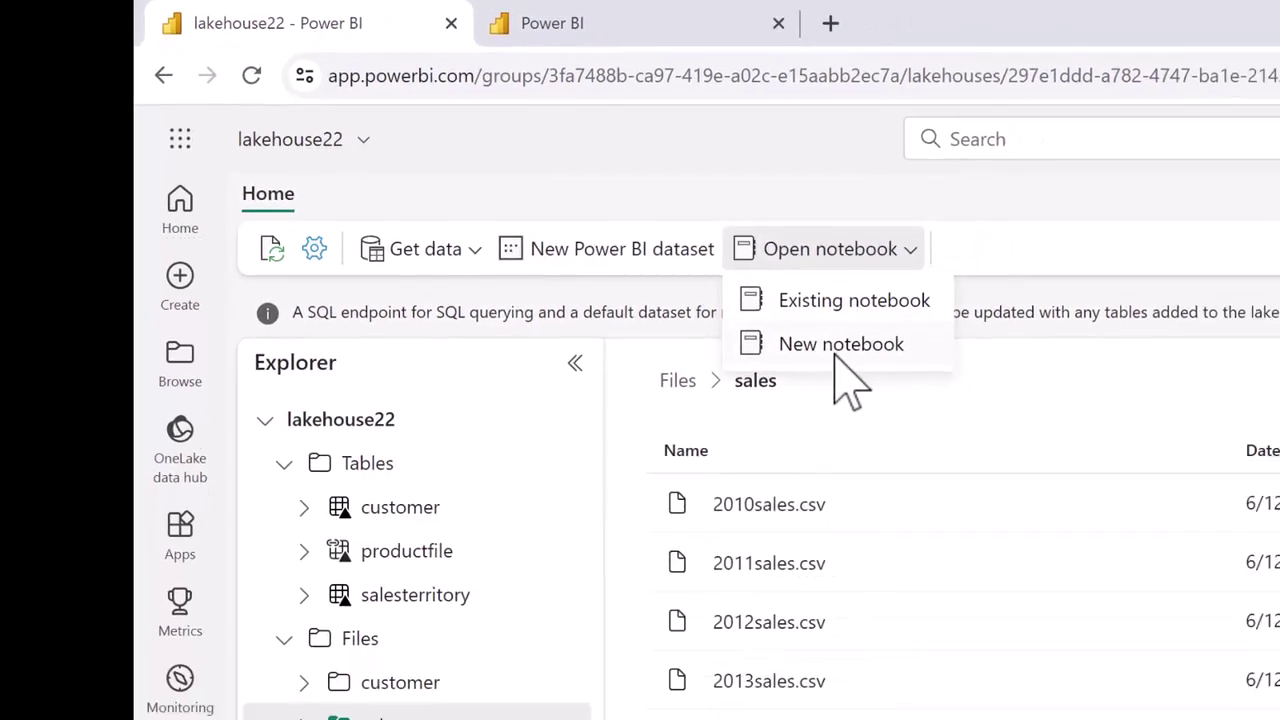
{"action": "left_click", "coordinate": [839, 356]}
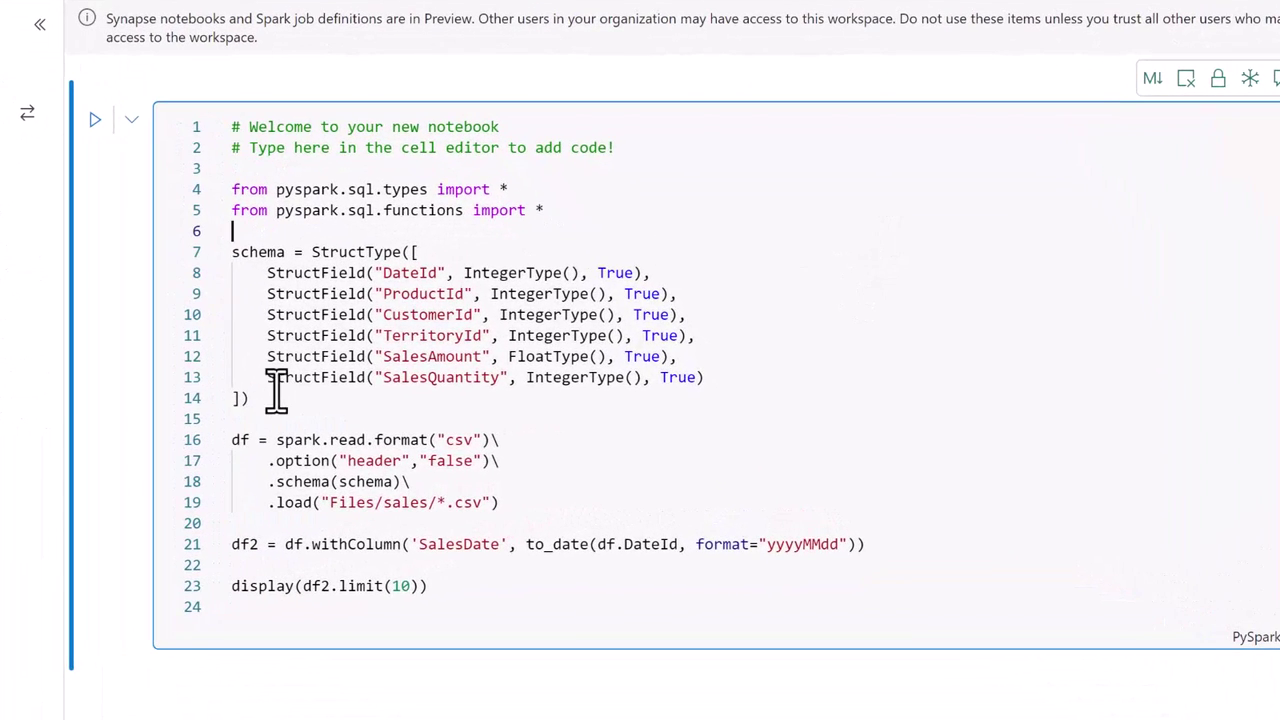
Review the notebook cell's schema definition, its DateId field, and the statement reading the sales CSV files into df.
{"action": "left_click_drag", "start_coordinate": [252, 399], "coordinate": [233, 252]}
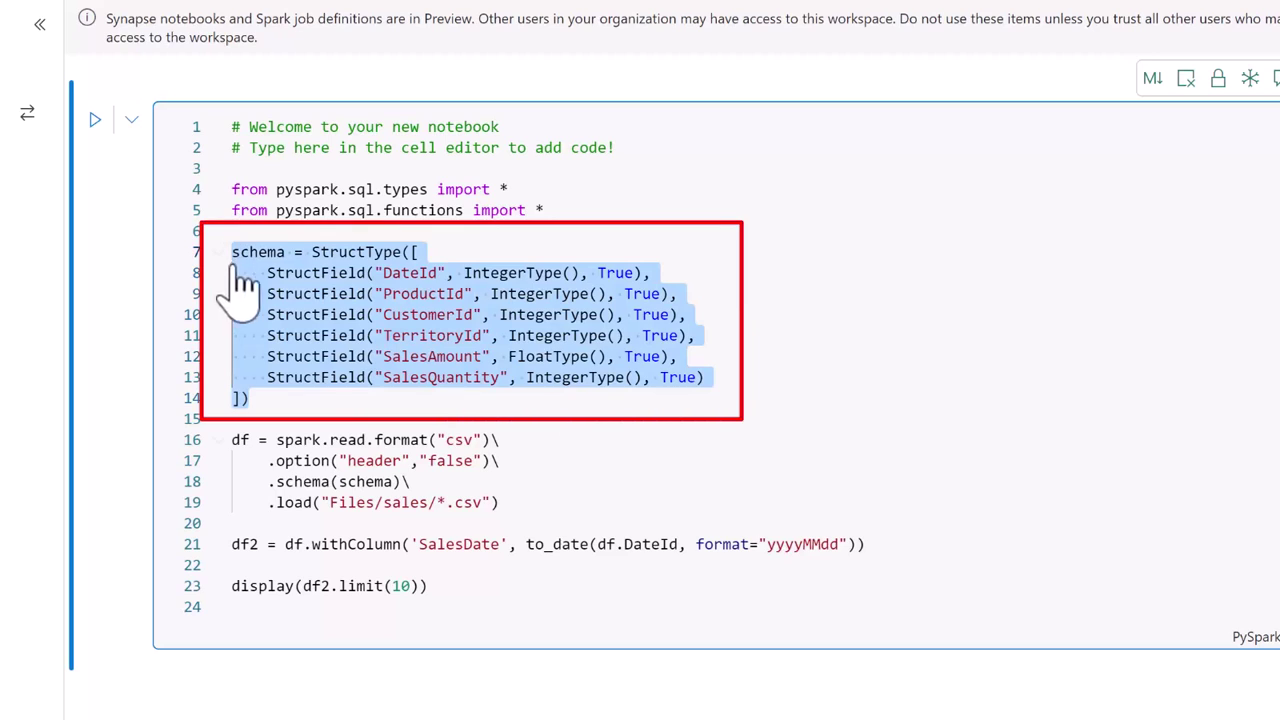
{"action": "left_click", "coordinate": [398, 272]}
{"action": "double_click", "coordinate": [433, 272]}
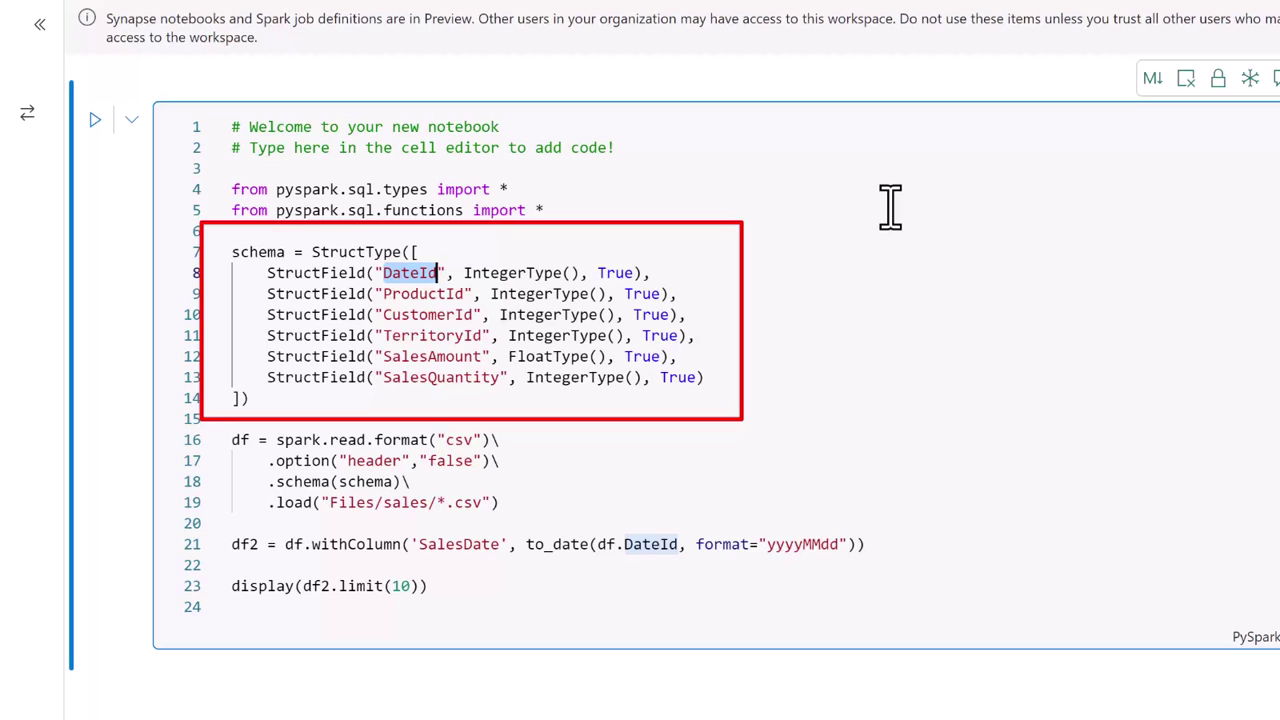
{"action": "left_click", "coordinate": [247, 440]}
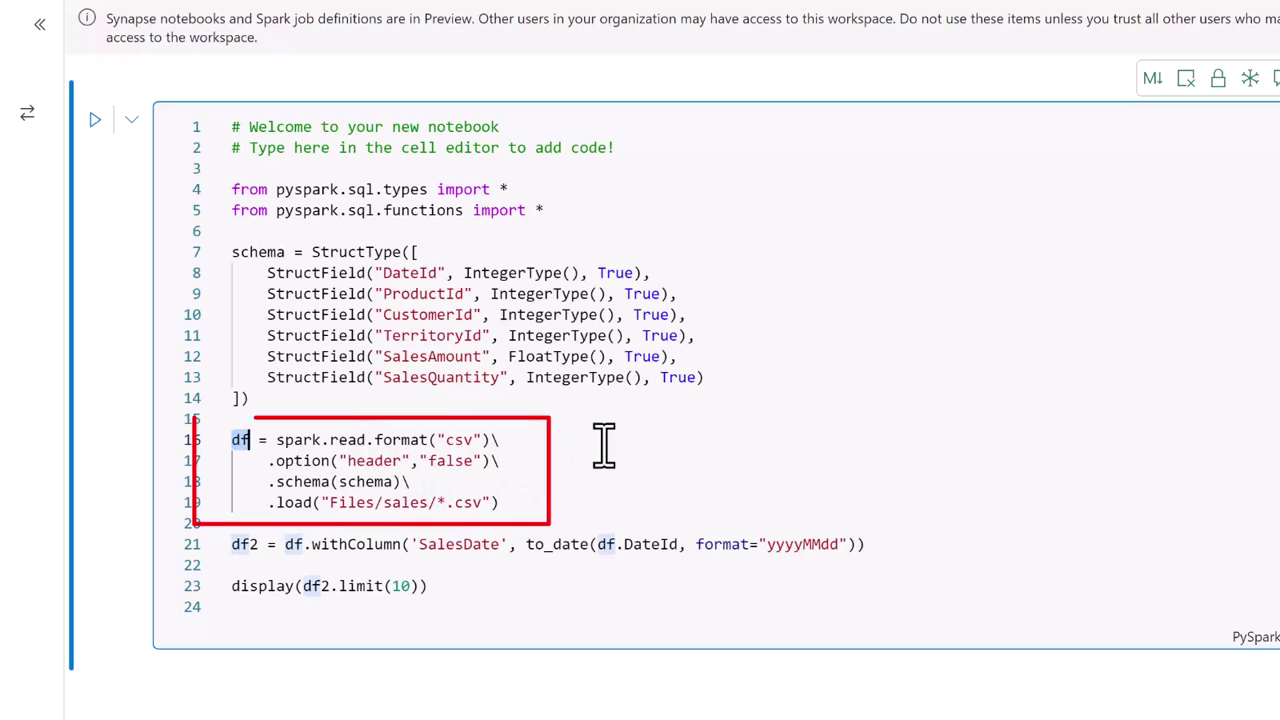
Review the df read statement's load path Files/sales/*.csv, its schema argument, and its header option.
{"action": "left_click", "coordinate": [420, 502]}
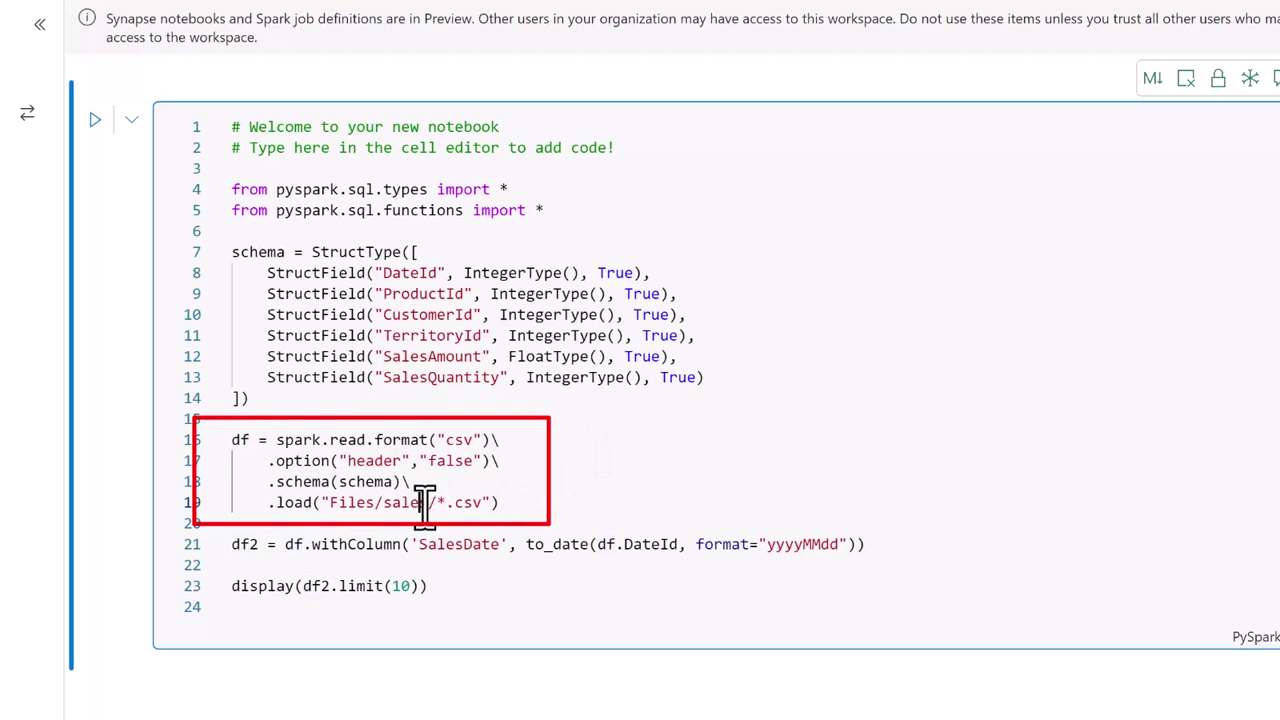
{"action": "left_click_drag", "start_coordinate": [514, 502], "coordinate": [282, 505]}
{"action": "double_click", "coordinate": [363, 481]}
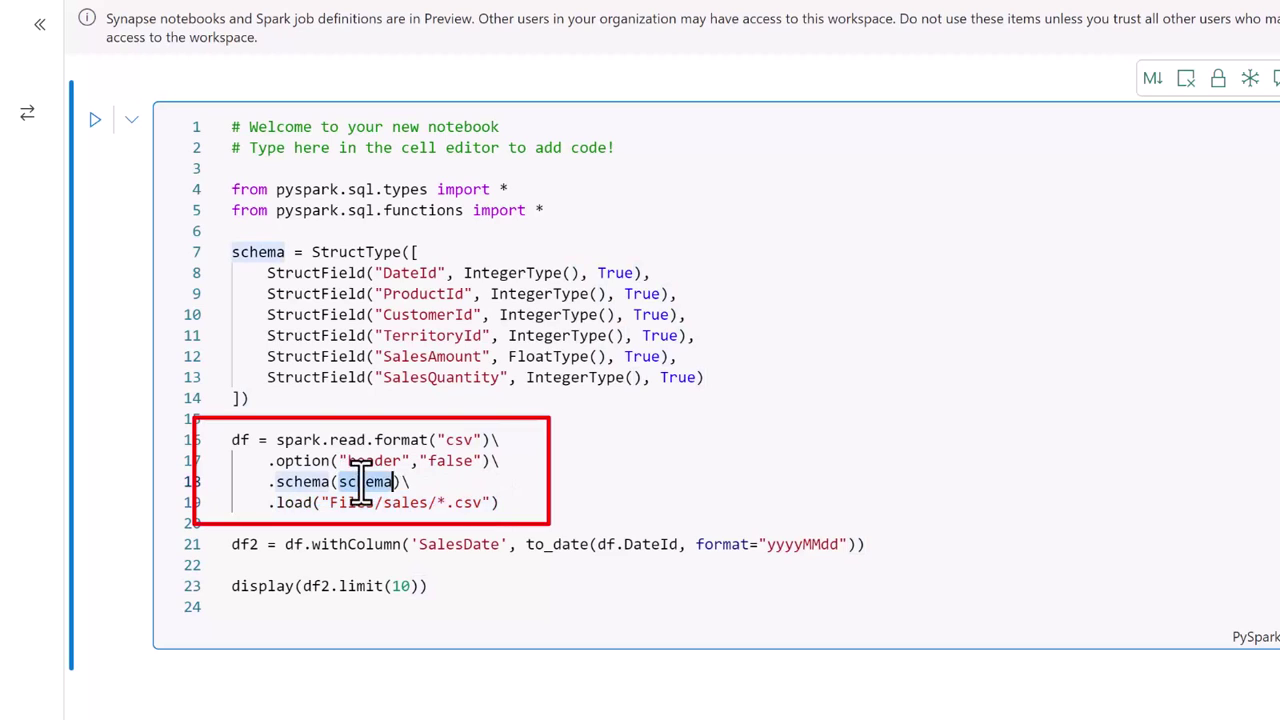
{"action": "double_click", "coordinate": [450, 460]}
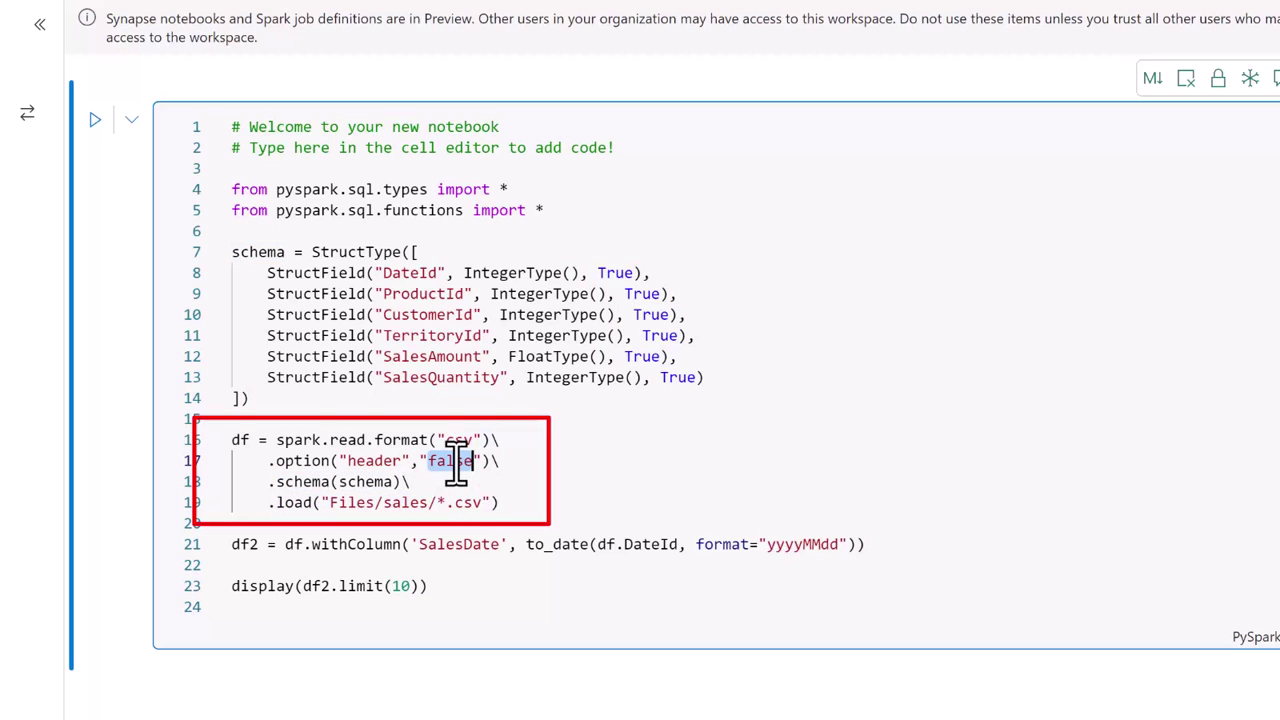
{"action": "left_click_drag", "start_coordinate": [233, 440], "coordinate": [505, 505]}
{"action": "left_click", "coordinate": [613, 488]}
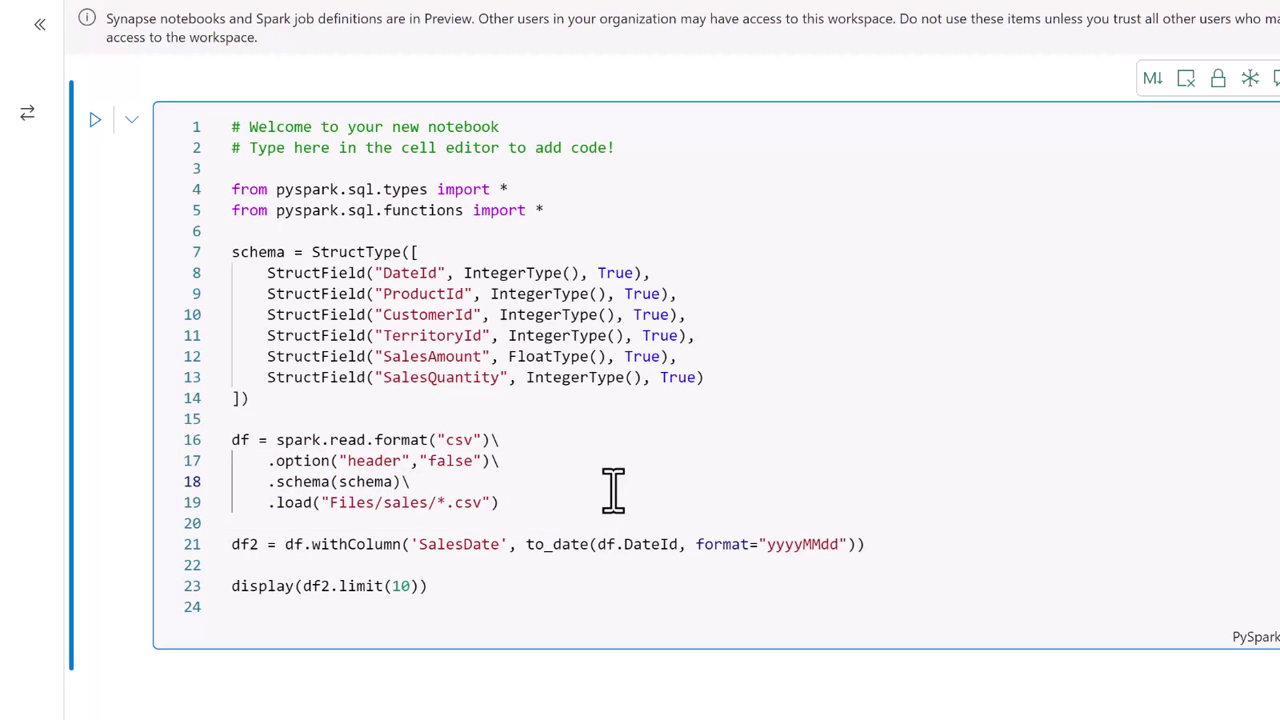
Review how the df2 statement derives the SalesDate column from DateId using to_date with the yyyyMMdd format.
{"action": "double_click", "coordinate": [410, 273]}
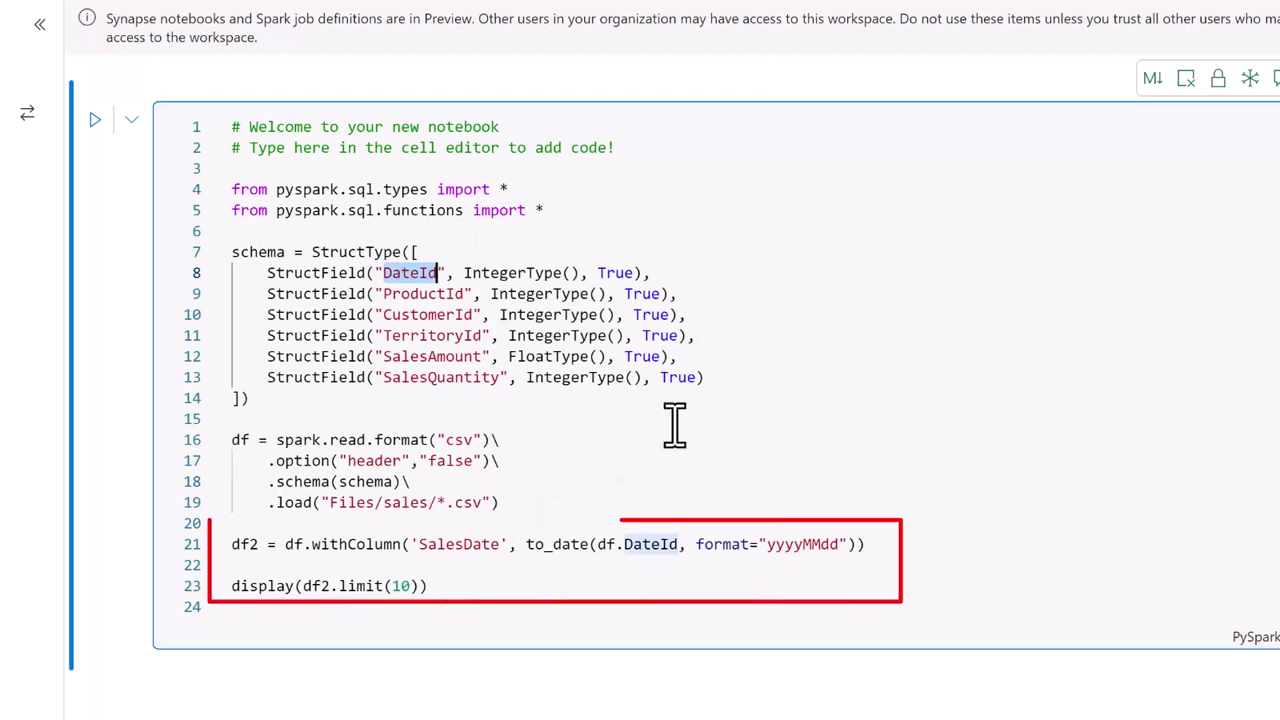
{"action": "double_click", "coordinate": [795, 544]}
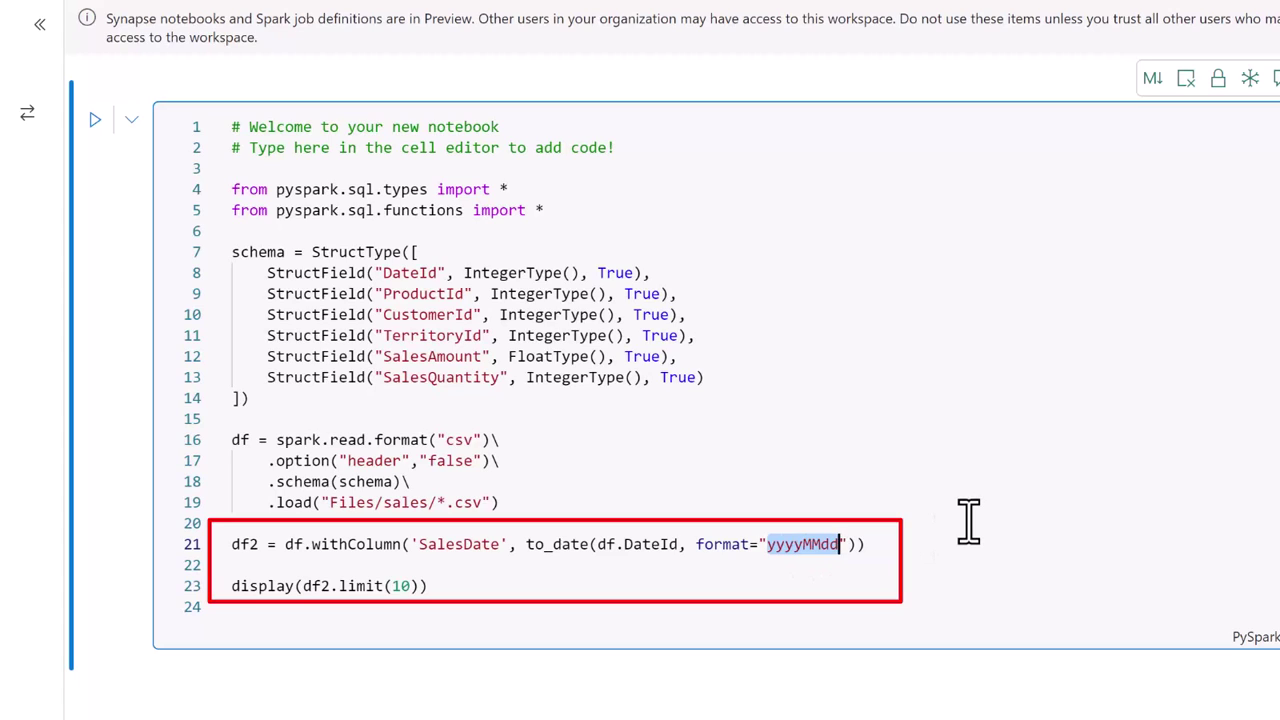
{"action": "double_click", "coordinate": [458, 544]}
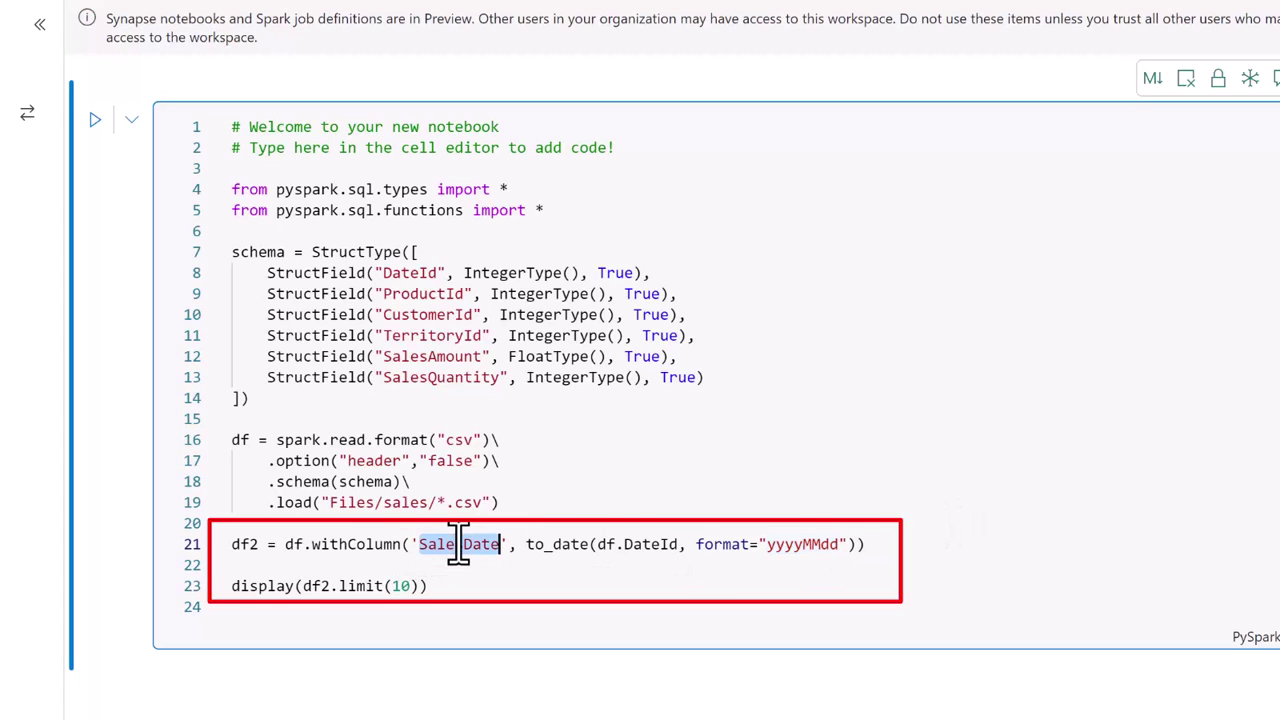
{"action": "double_click", "coordinate": [566, 544]}
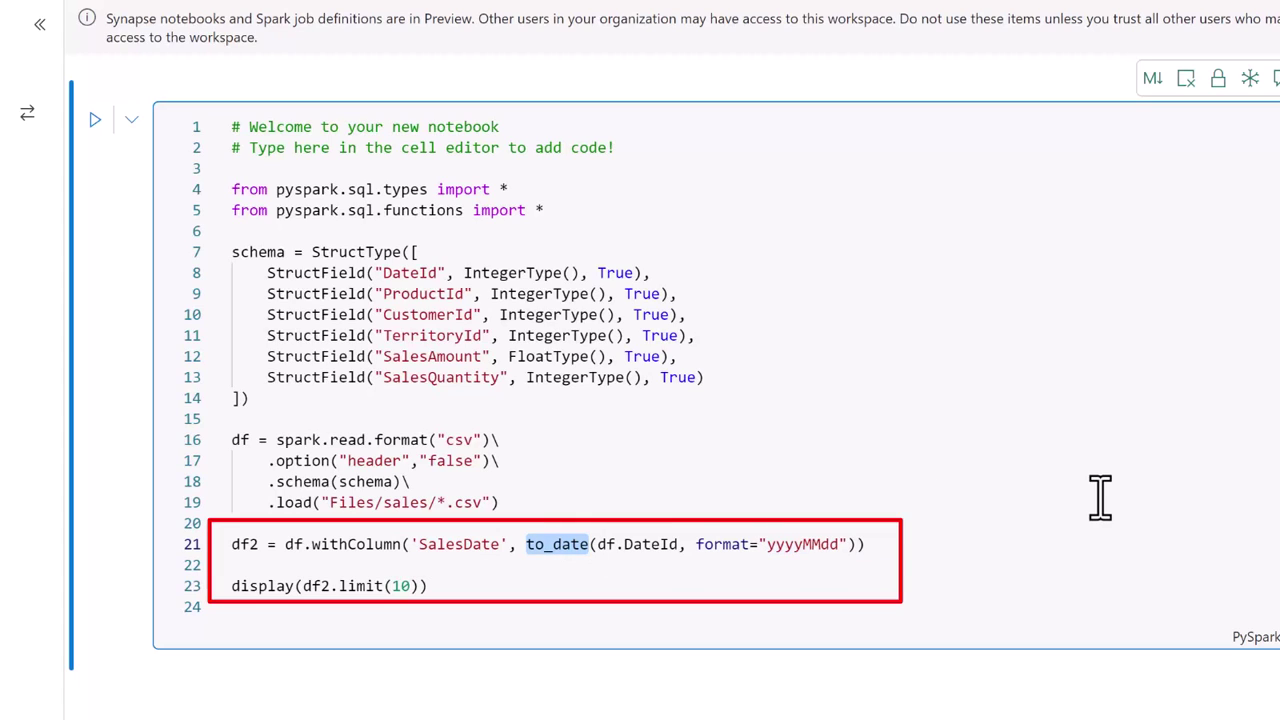
{"action": "double_click", "coordinate": [651, 544]}
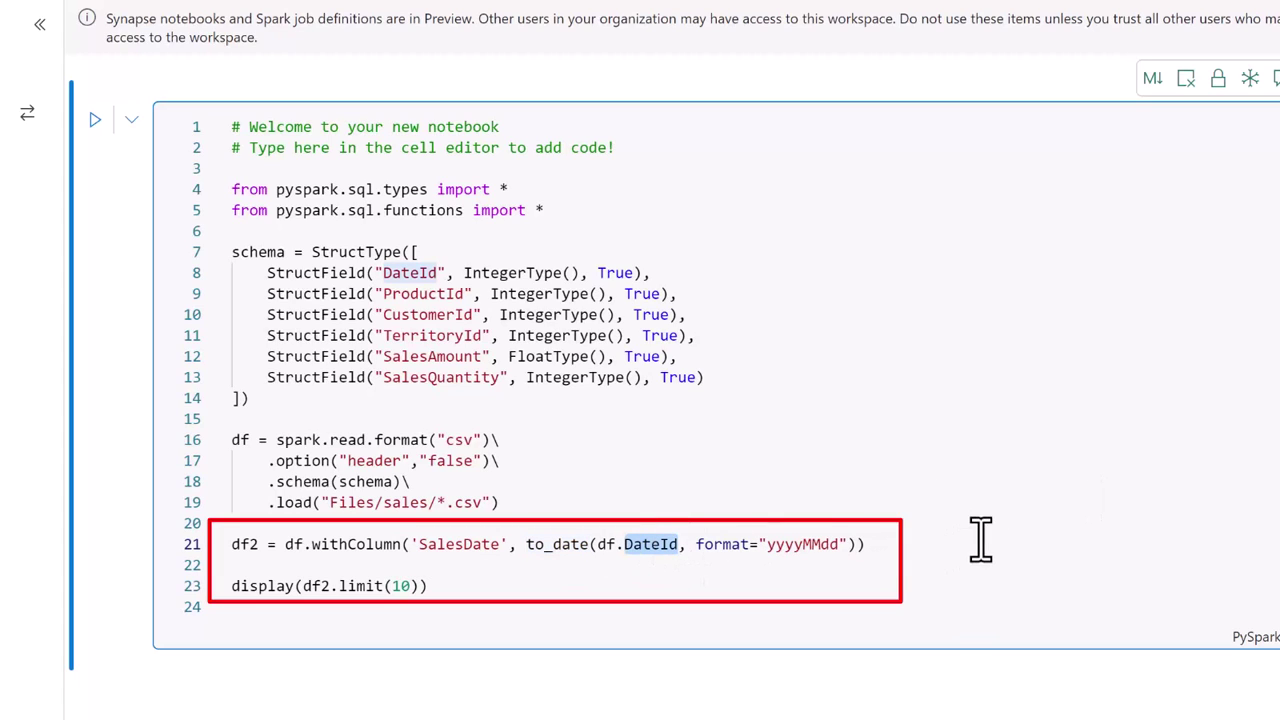
{"action": "left_click", "coordinate": [457, 545]}
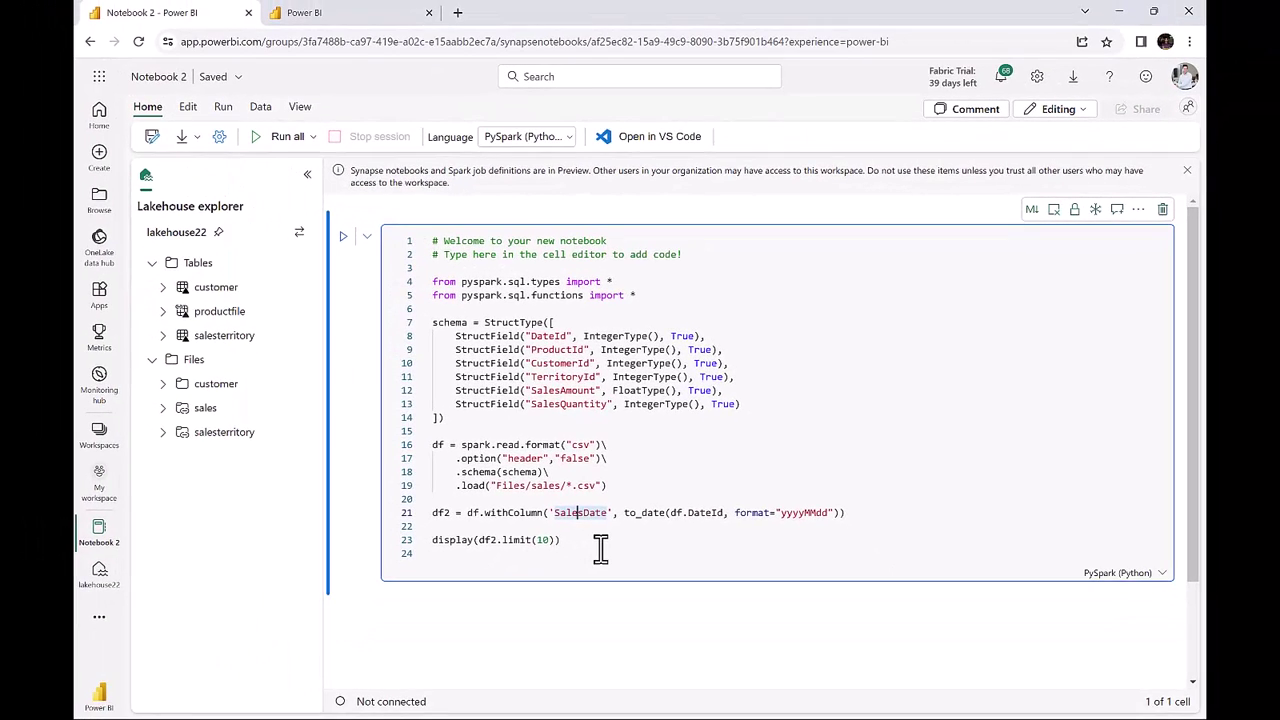
Run the notebook's first cell and inspect the output table across to its SalesDate column.
{"action": "left_click", "coordinate": [343, 238]}
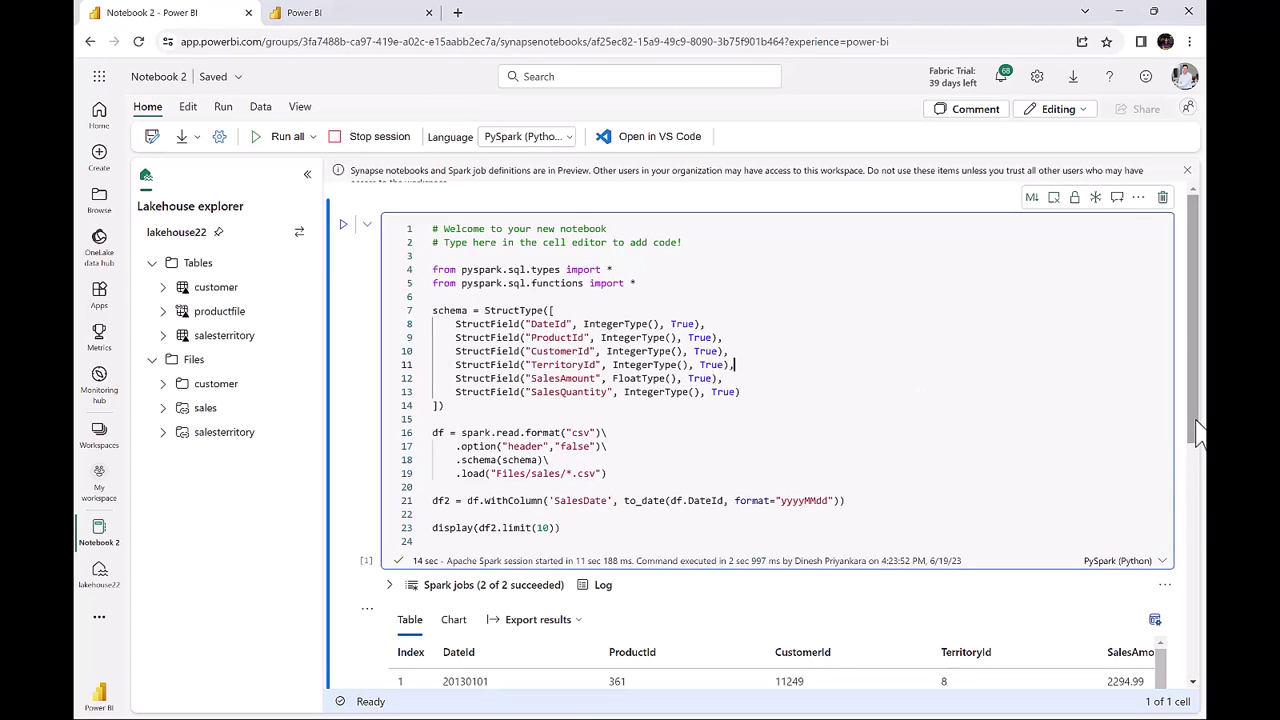
{"action": "scroll", "coordinate": [1193, 450], "scroll_direction": "down", "scroll_amount": 1}
{"action": "scroll", "coordinate": [1193, 450], "scroll_direction": "down", "scroll_amount": 3}
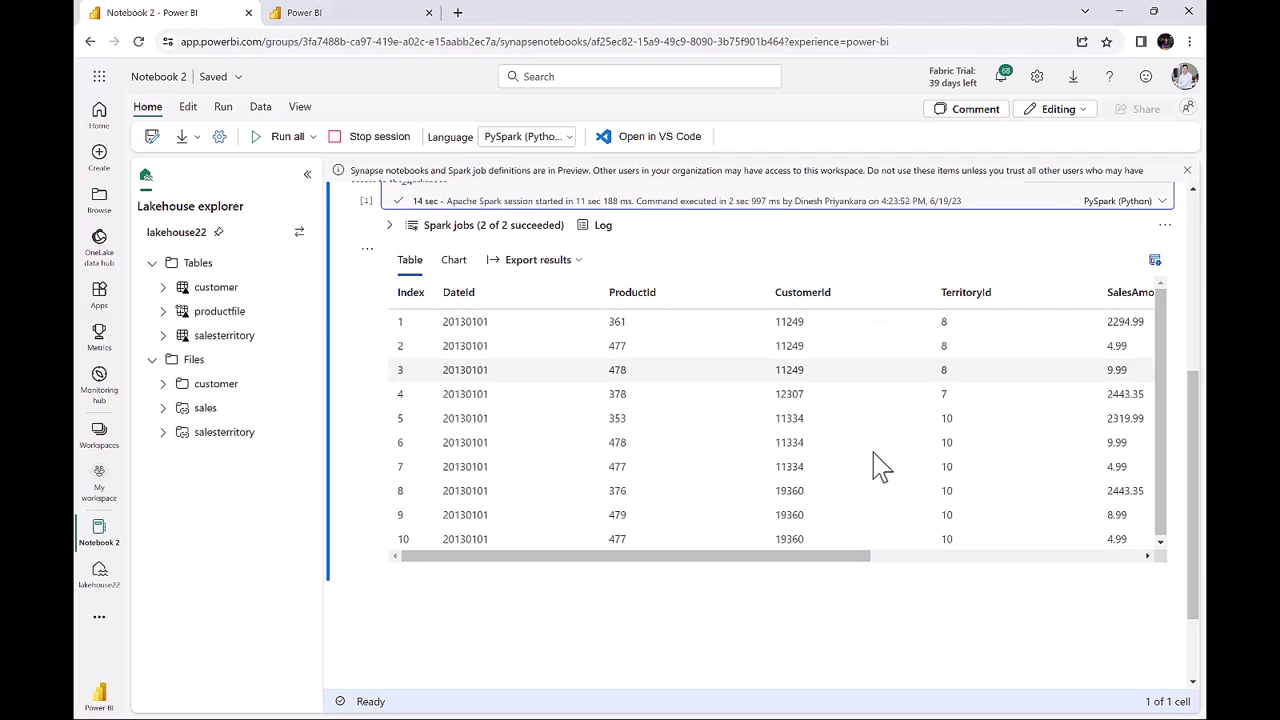
{"action": "left_click_drag", "start_coordinate": [826, 557], "coordinate": [1170, 568]}
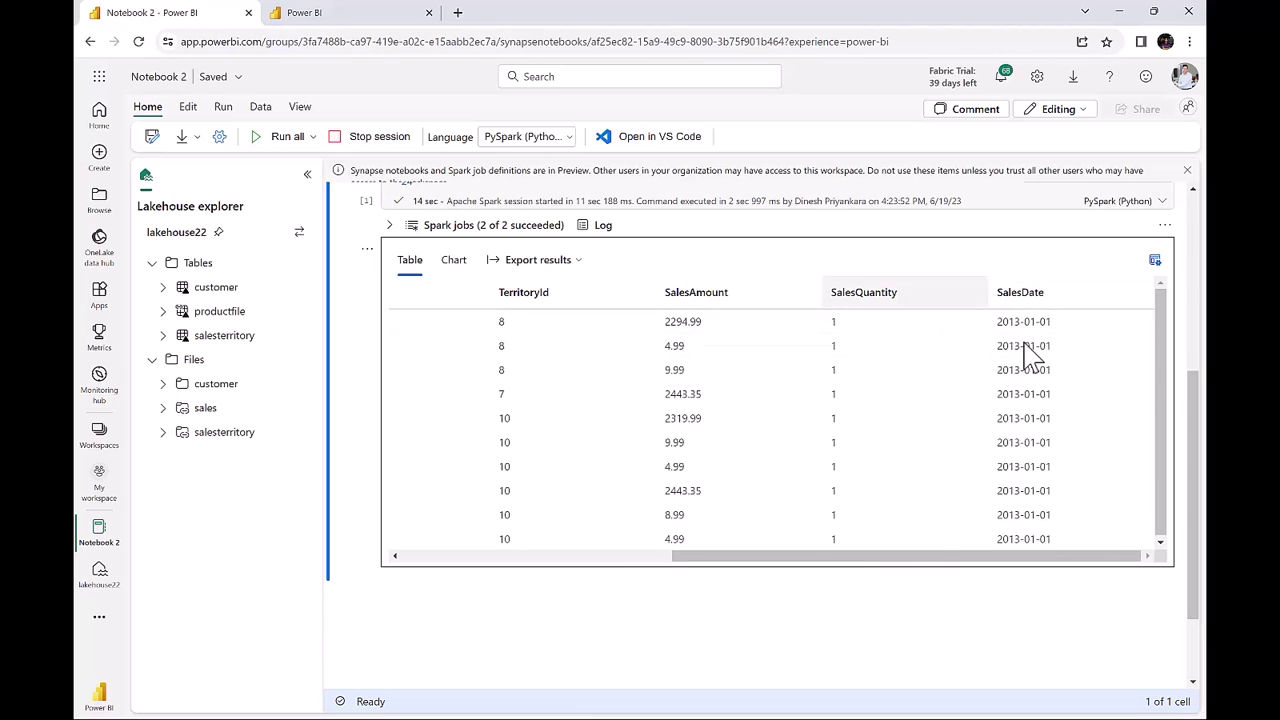
{"action": "left_click_drag", "start_coordinate": [908, 560], "coordinate": [429, 571]}
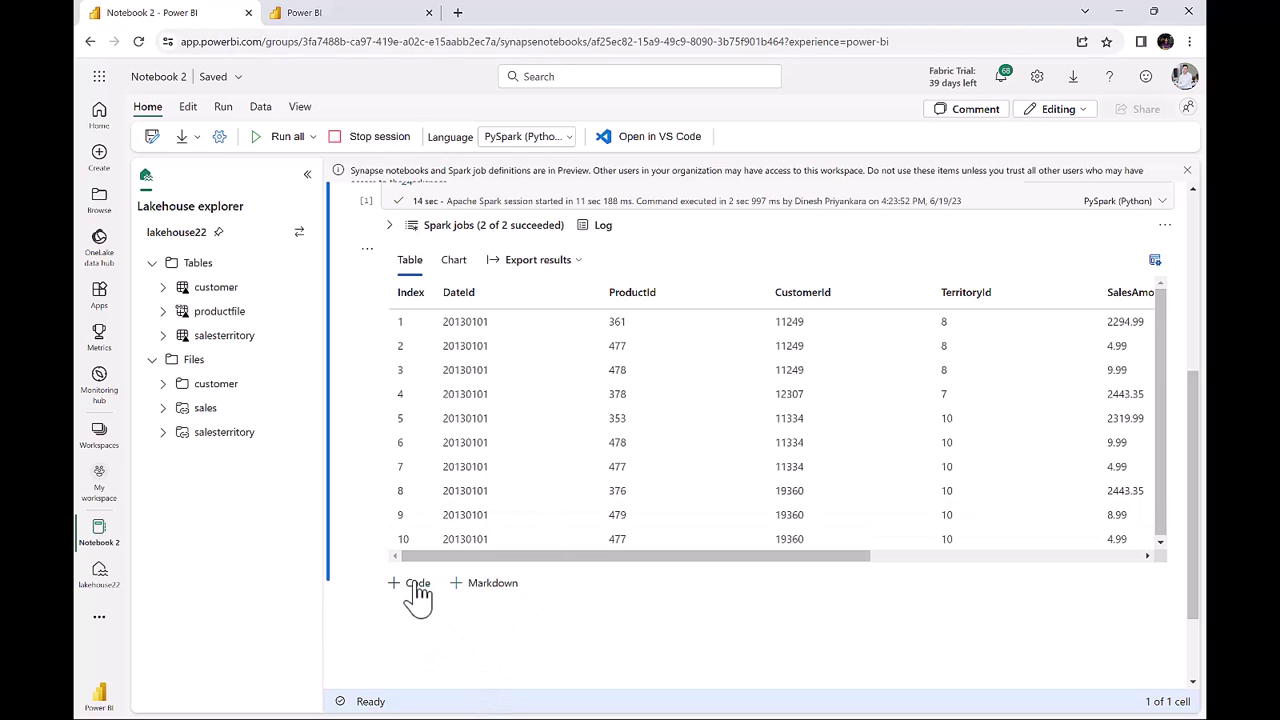
Add a code cell that sets oneLakePath to "Tables/" and writes df2 as Delta with header "true" and mode "overwrite" to oneLakePath + "sales".
{"action": "left_click", "coordinate": [417, 590]}
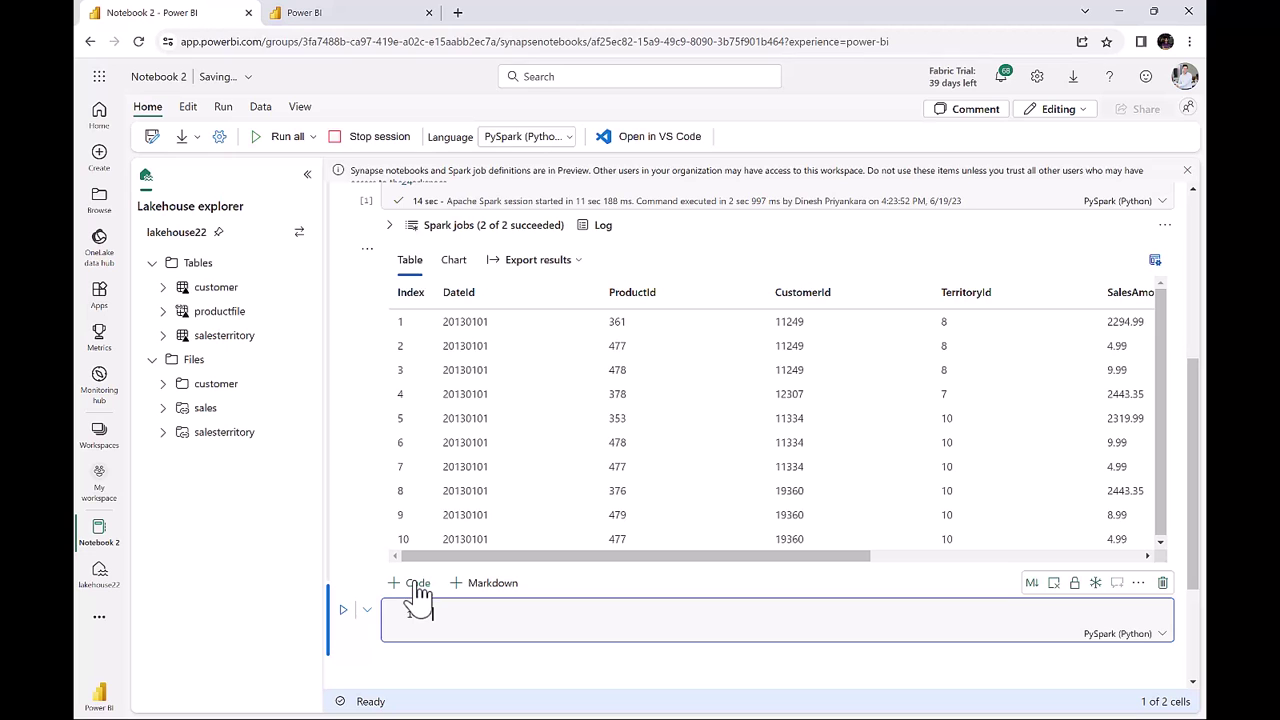
{"action": "type", "text": "oneLakePath = \"Tables/\" df2.write.format(\"Delta\").option(\"header\", \"true\").mode(\"overwrite\").save(oneLakePath + \"sales\")"}
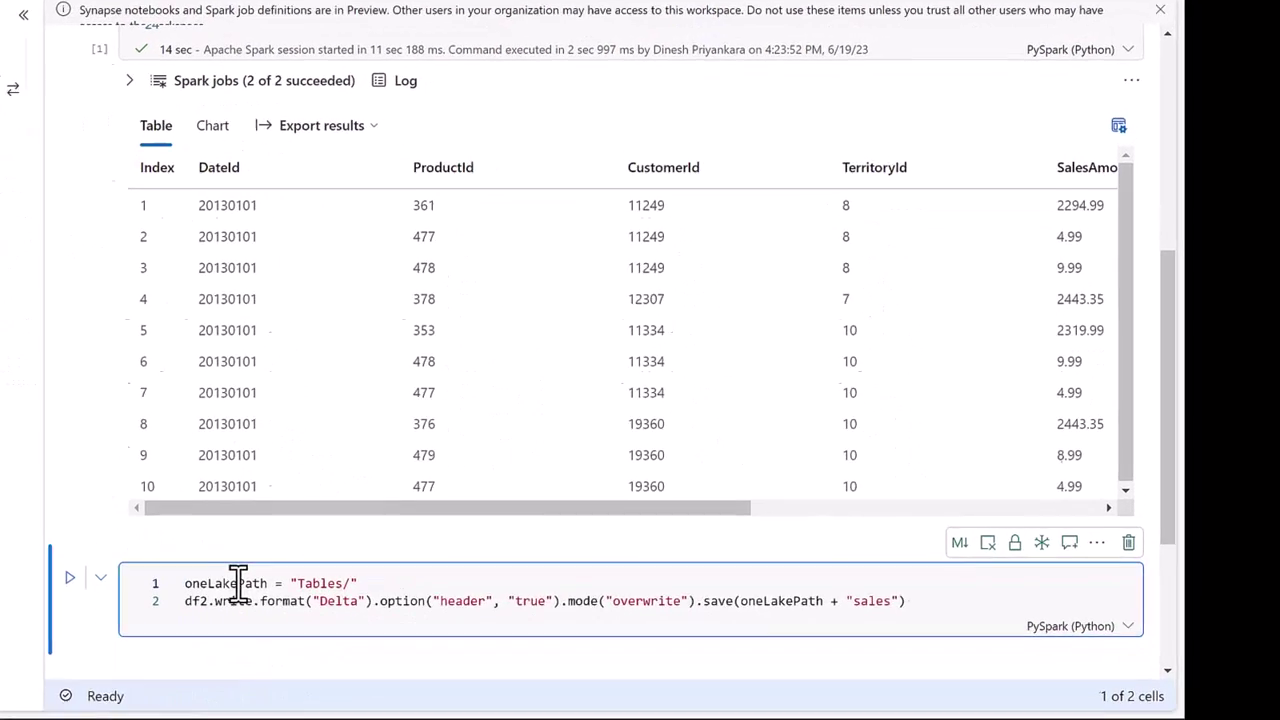
Review the new cell's oneLakePath variable and the write statement's format, header option, mode, and save path.
{"action": "double_click", "coordinate": [238, 583]}
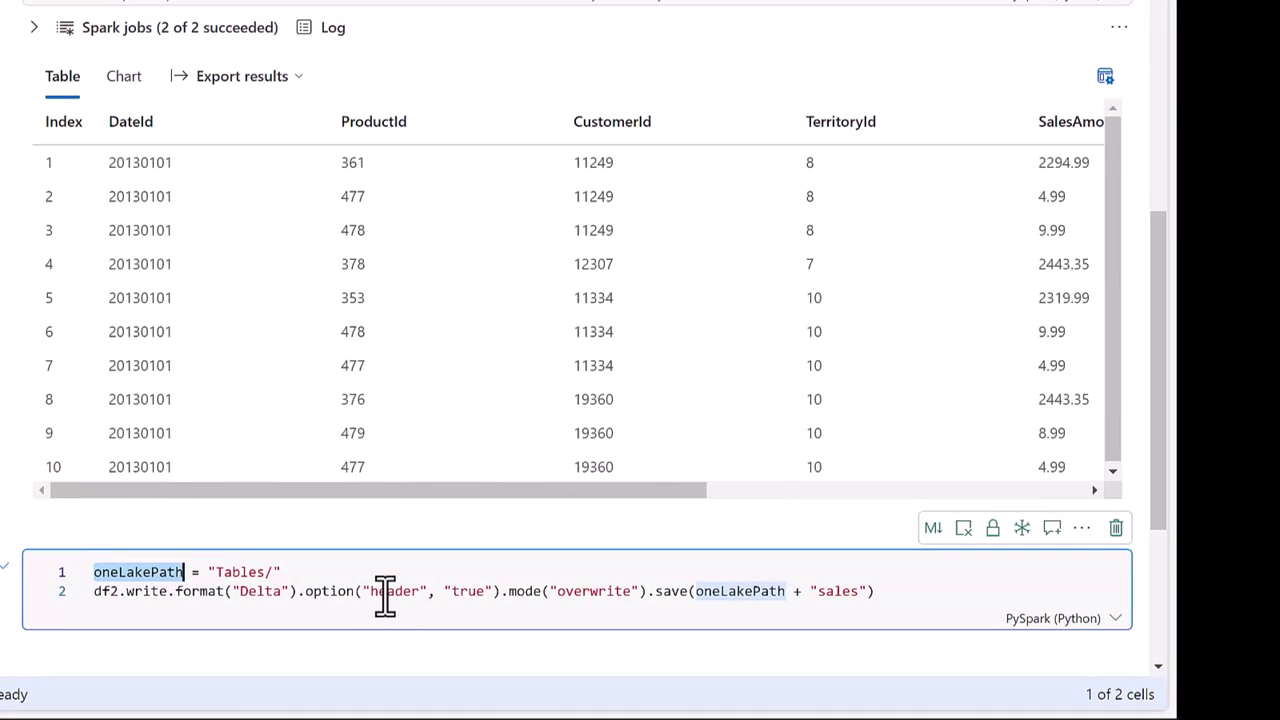
{"action": "double_click", "coordinate": [245, 572]}
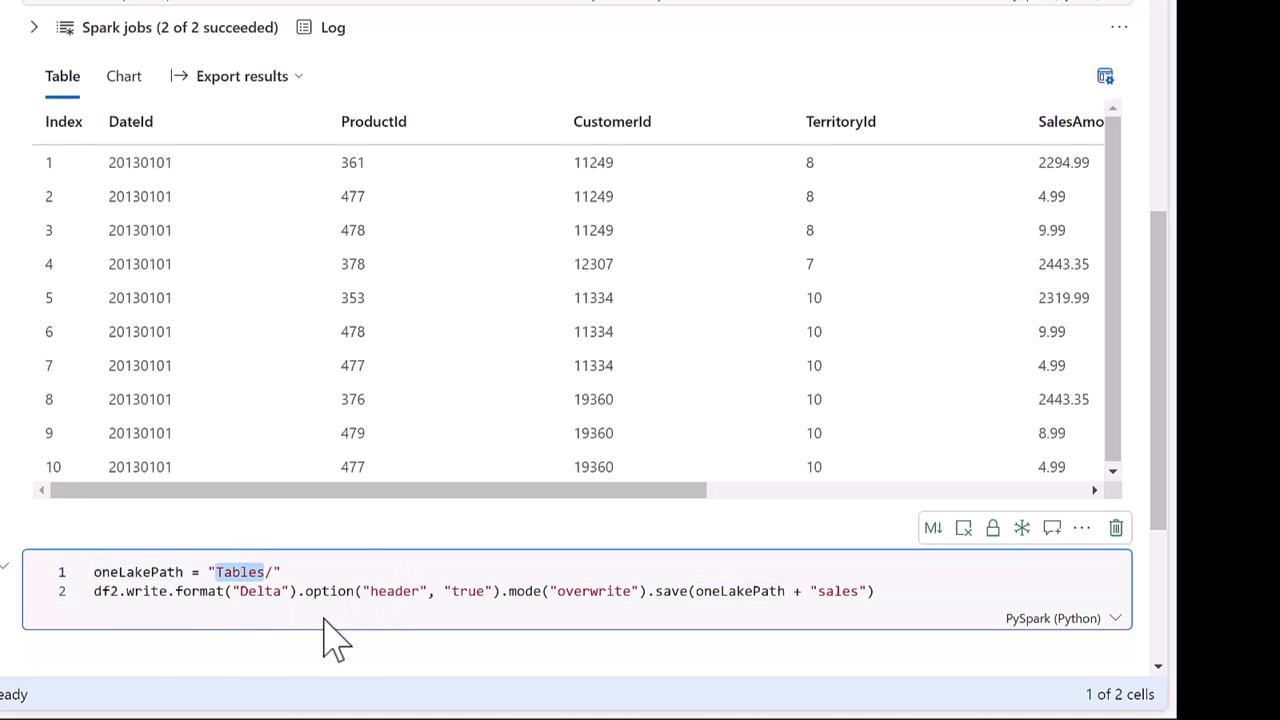
{"action": "double_click", "coordinate": [146, 591]}
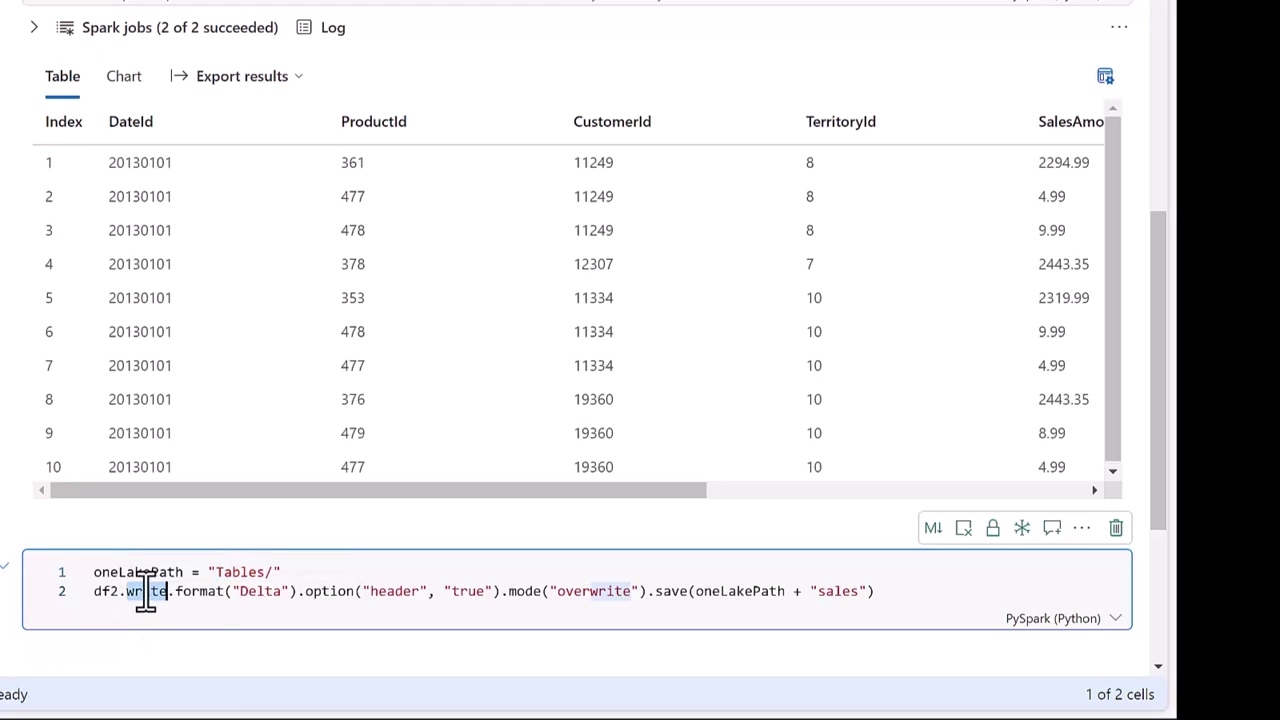
{"action": "double_click", "coordinate": [262, 591]}
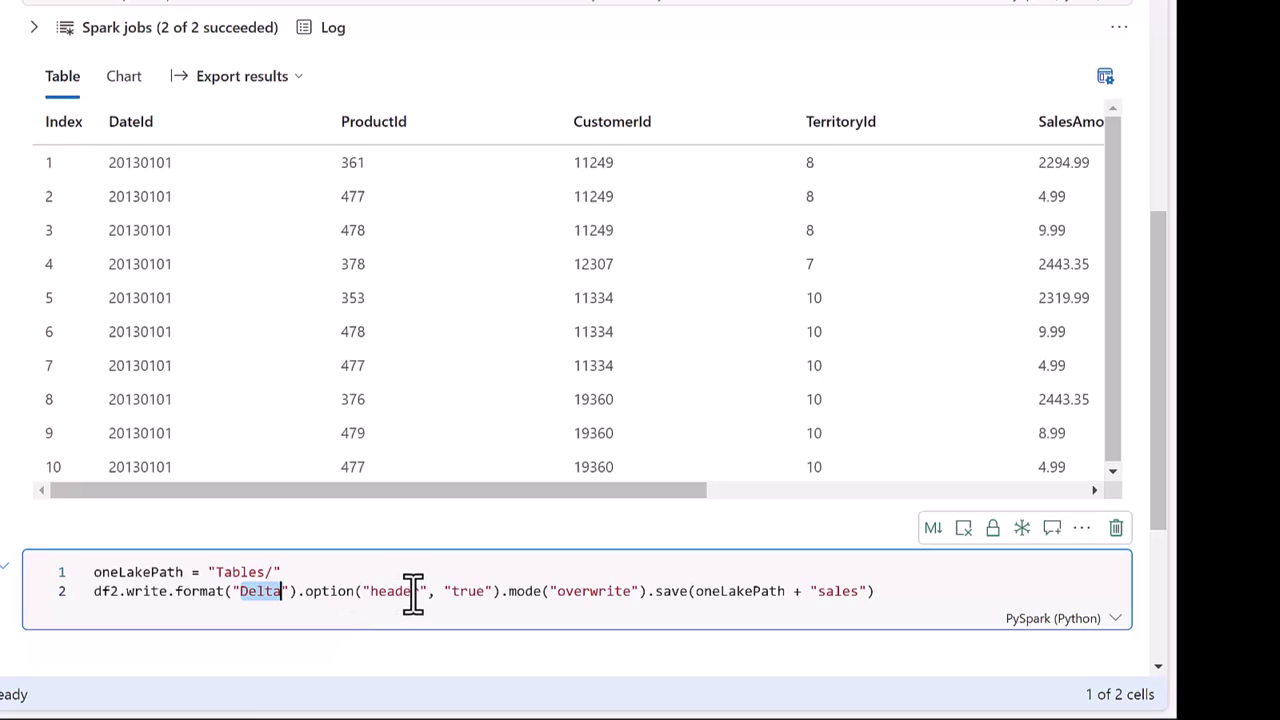
{"action": "double_click", "coordinate": [472, 591]}
{"action": "double_click", "coordinate": [594, 591]}
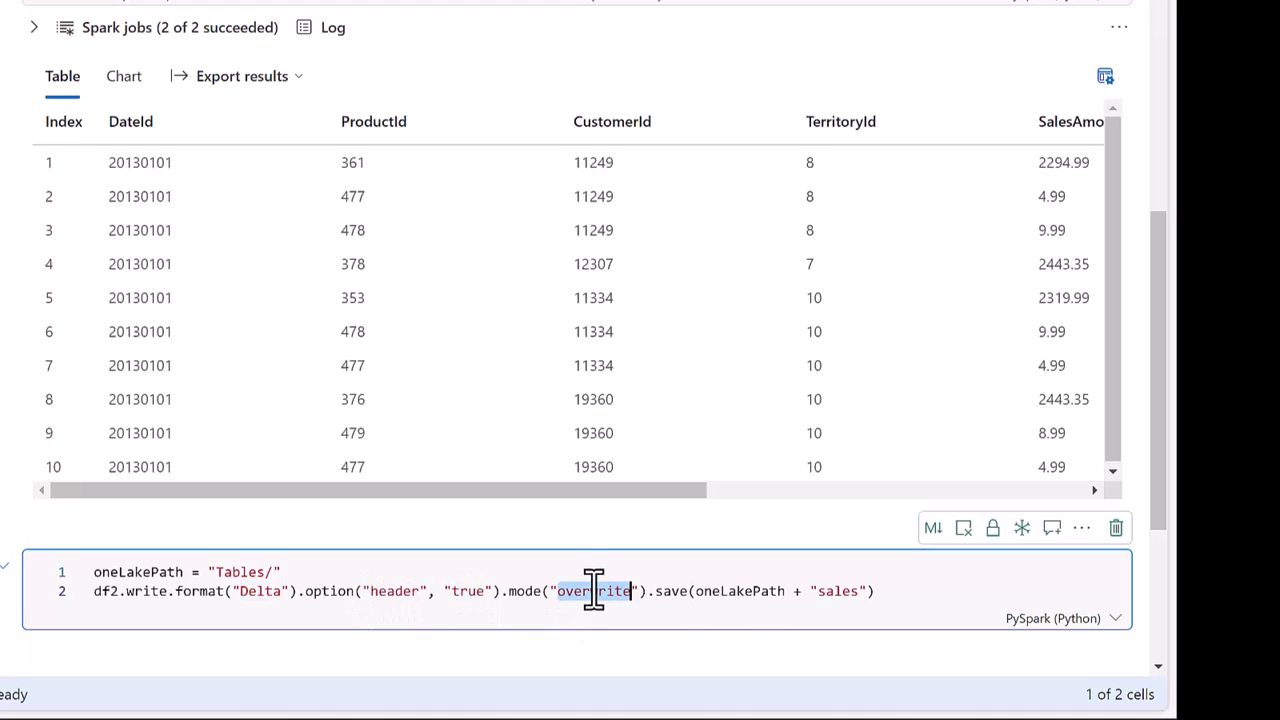
{"action": "double_click", "coordinate": [734, 591]}
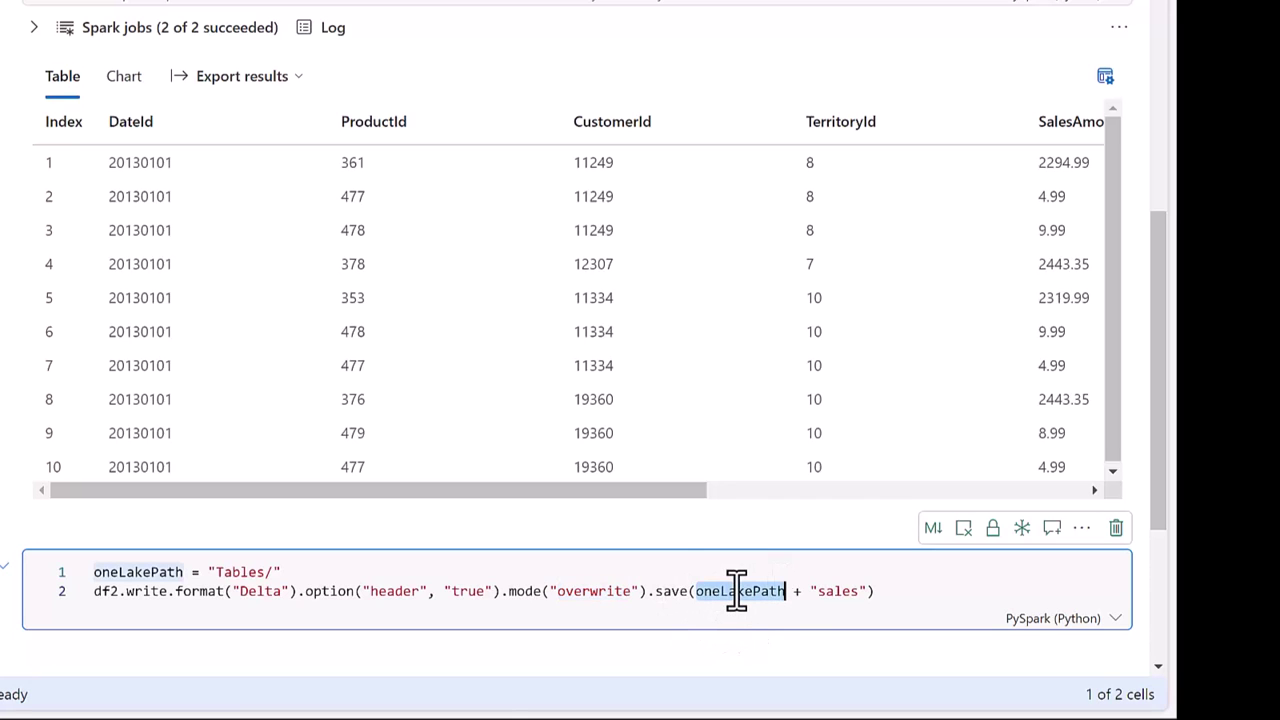
{"action": "double_click", "coordinate": [843, 591]}
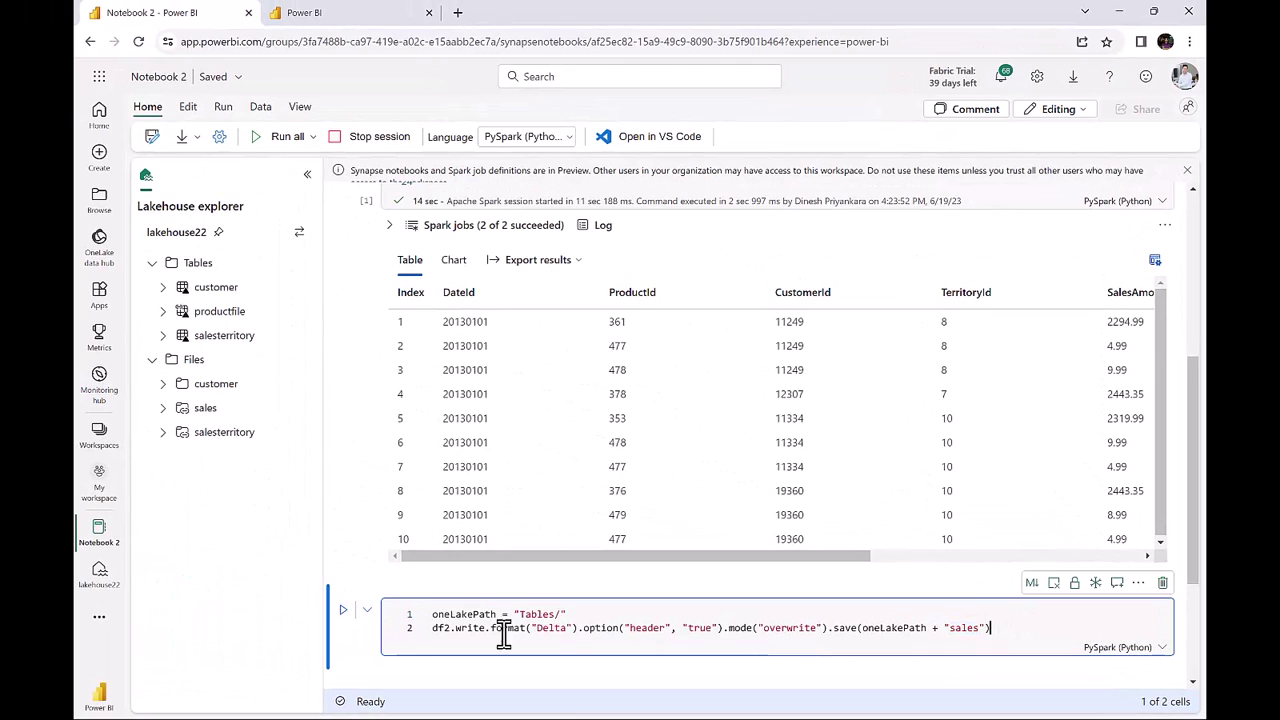
Run the Delta write cell and check for the sales table in the lakehouse explorer and the SQL endpoint.
{"action": "left_click", "coordinate": [342, 612]}
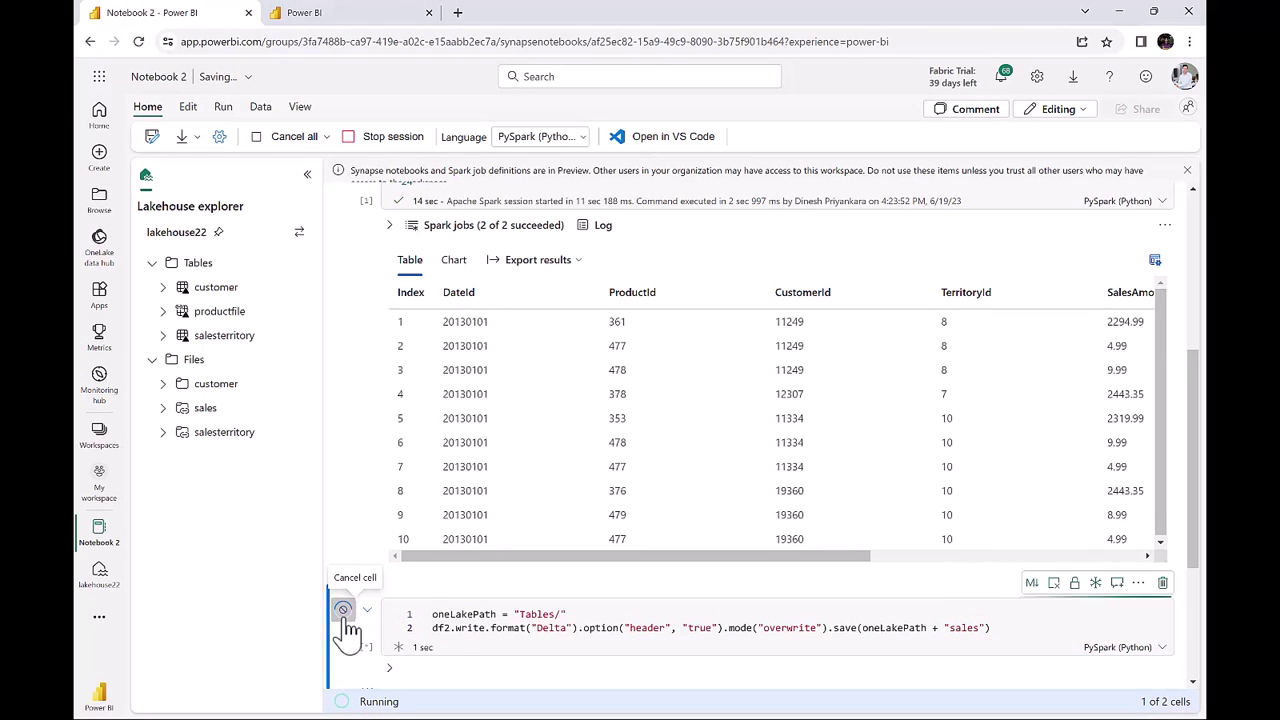
{"action": "scroll", "coordinate": [425, 460], "scroll_direction": "down", "scroll_amount": 3}
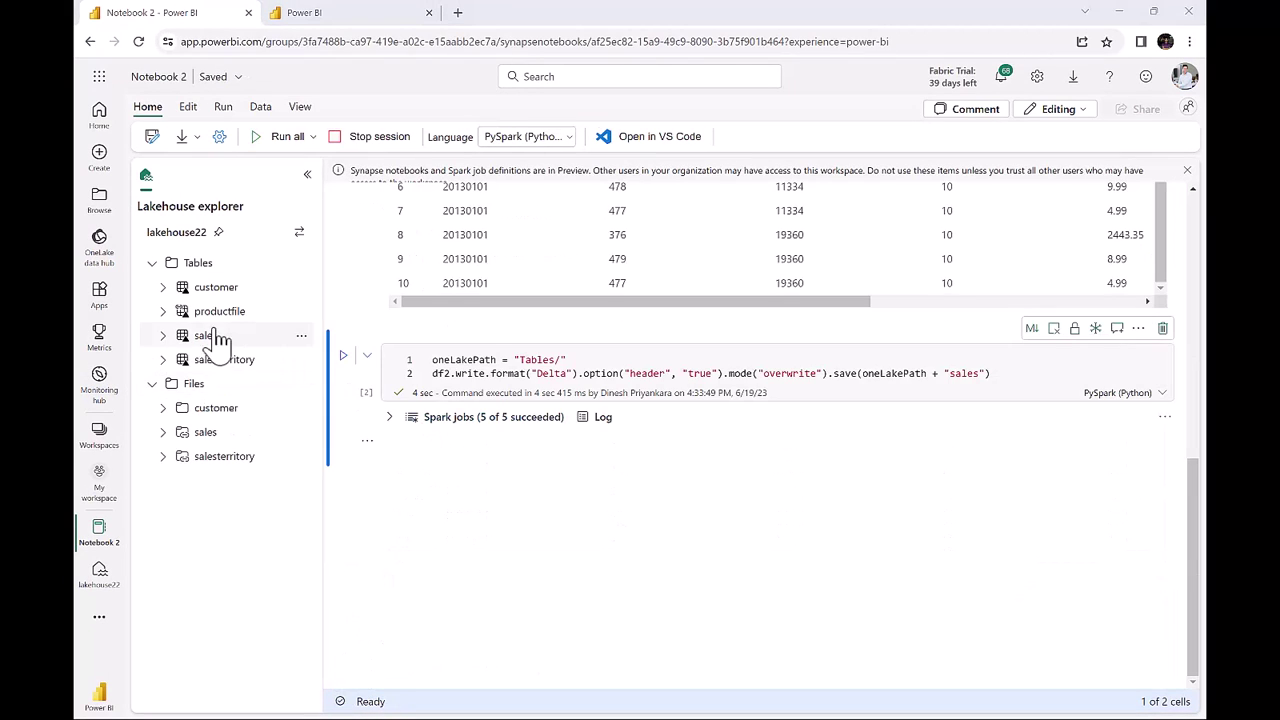
{"action": "left_click", "coordinate": [207, 338]}
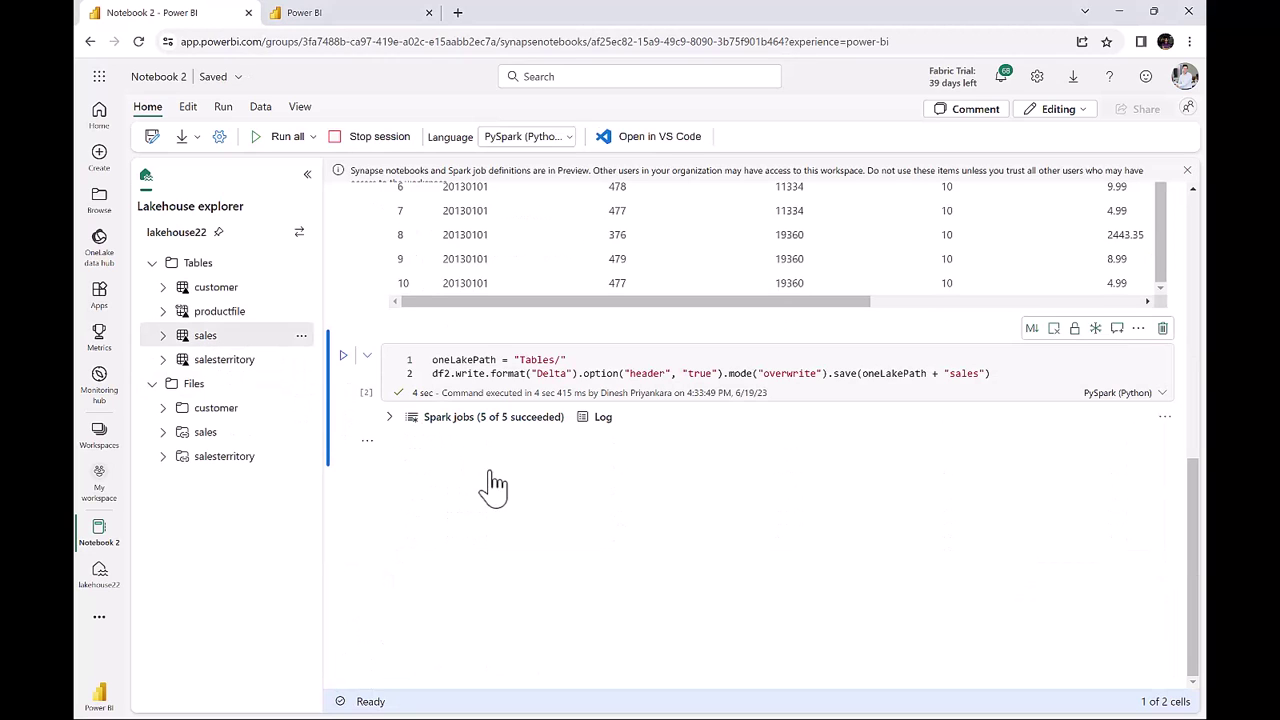
{"action": "left_click", "coordinate": [340, 22]}
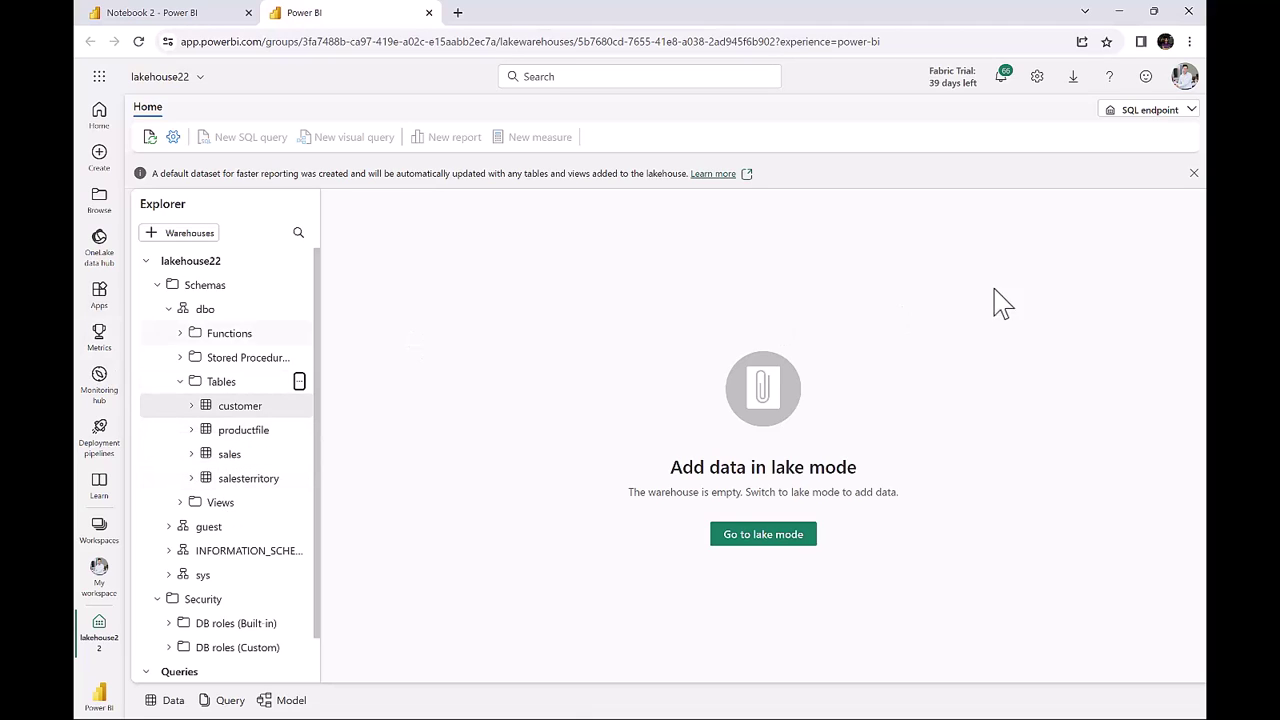
Return to the lakehouse22 view and create a new data pipeline named pipeline22.
{"action": "left_click", "coordinate": [188, 14]}
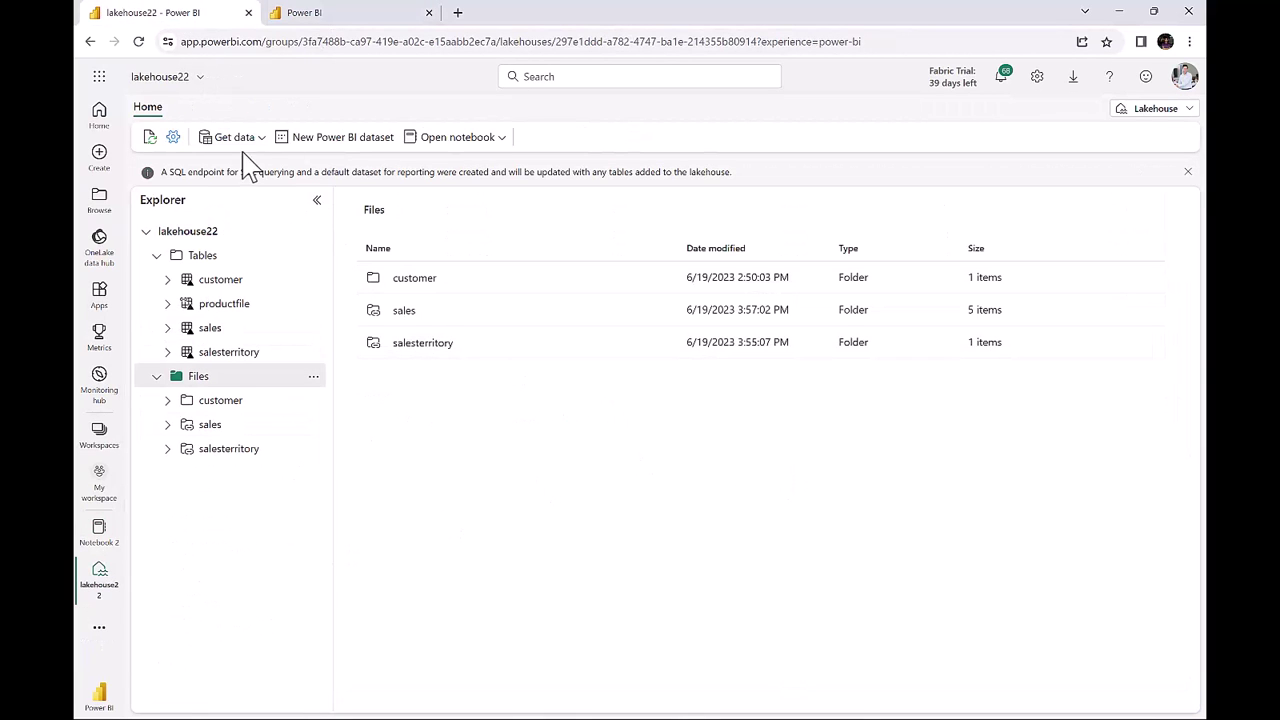
{"action": "left_click", "coordinate": [255, 142]}
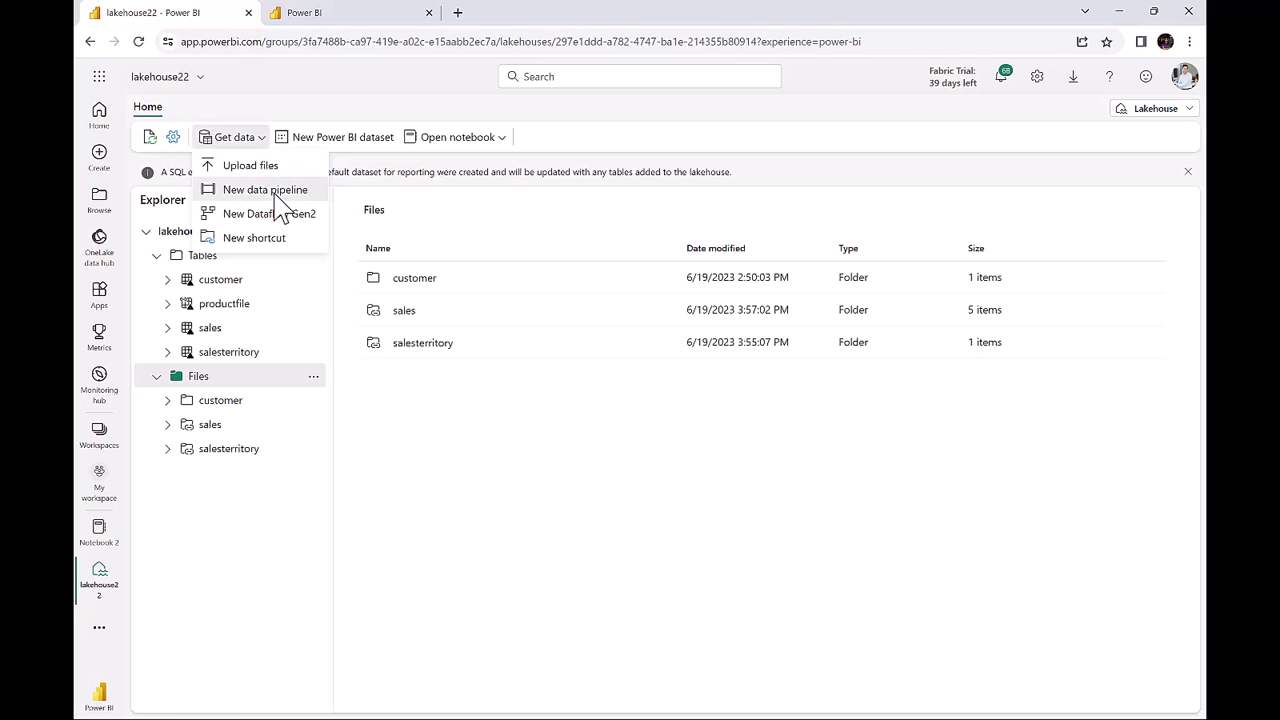
{"action": "left_click", "coordinate": [273, 190]}
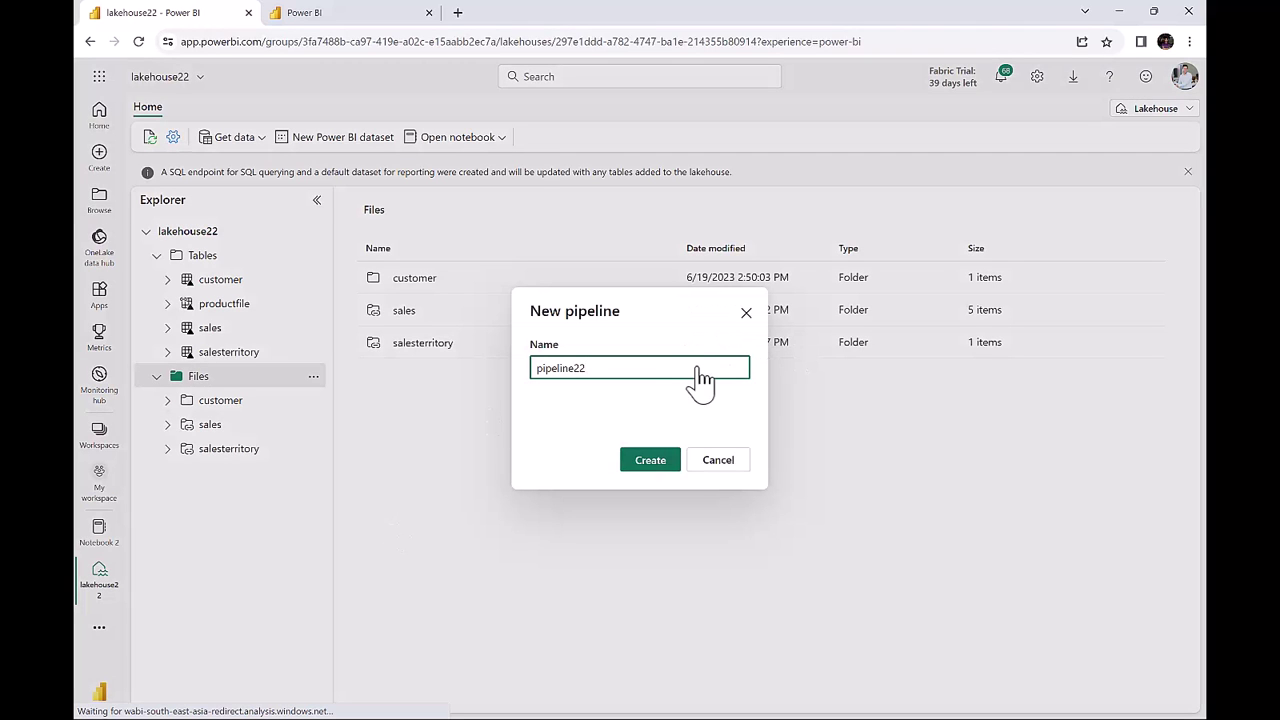
{"action": "left_click", "coordinate": [658, 466]}
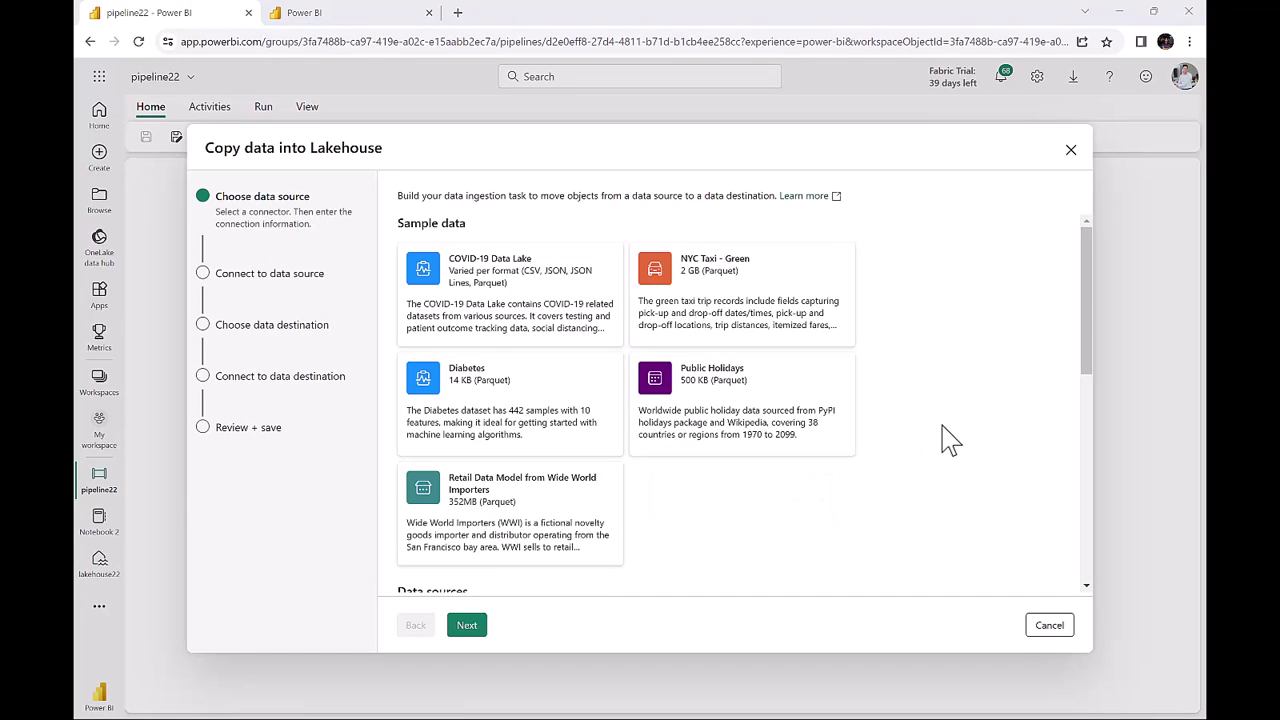
Browse the data source connectors in the Copy data into Lakehouse wizard and cancel the wizard.
{"action": "scroll", "coordinate": [948, 437], "scroll_direction": "down", "scroll_amount": 5}
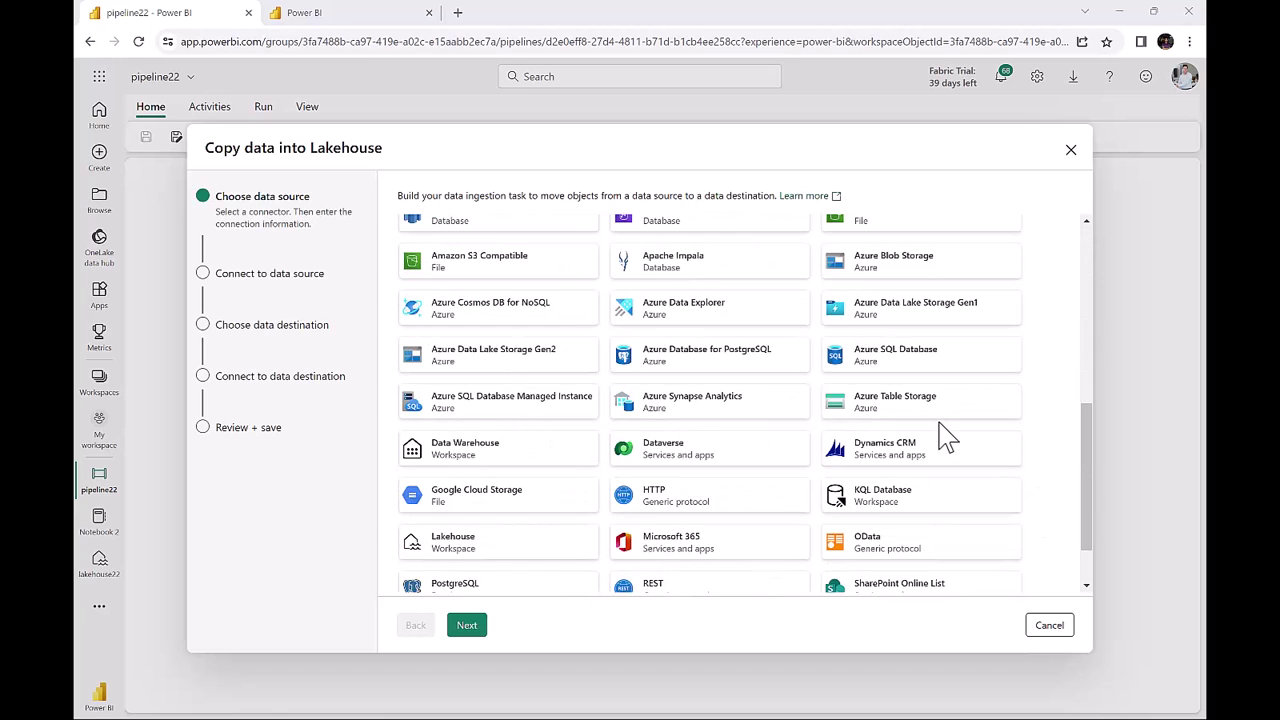
{"action": "scroll", "coordinate": [948, 437], "scroll_direction": "up", "scroll_amount": 1}
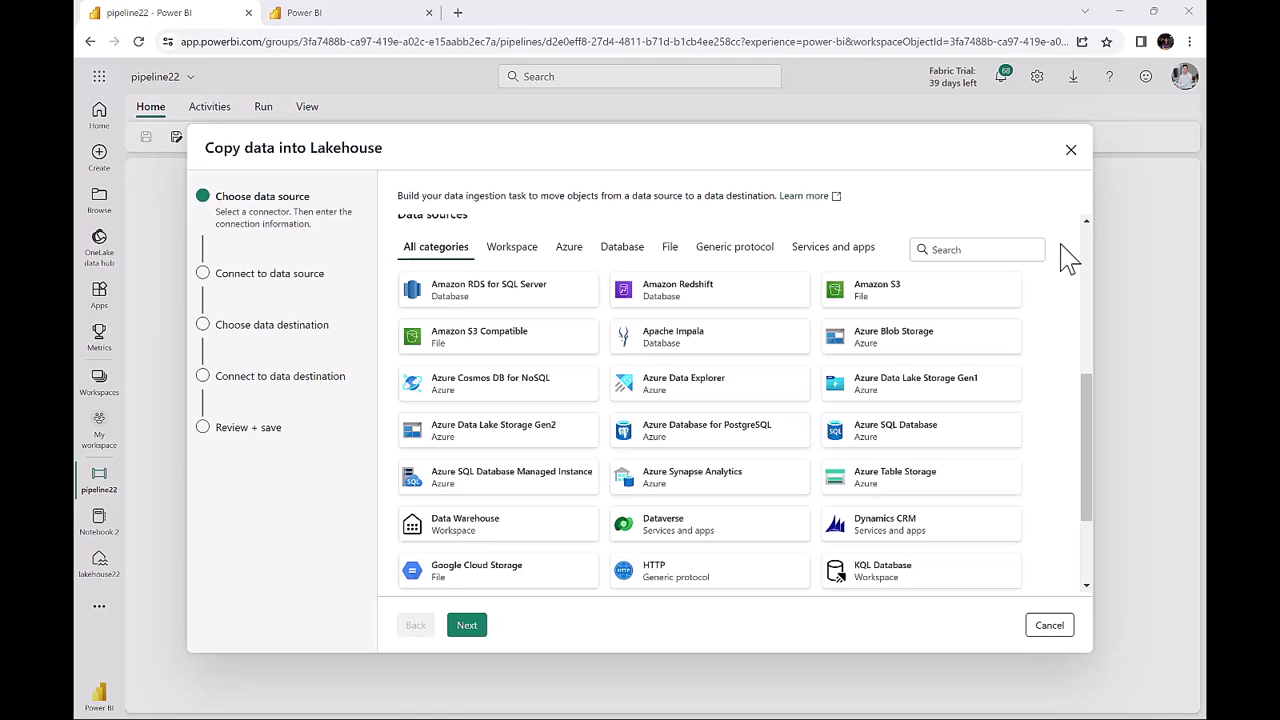
{"action": "left_click", "coordinate": [1070, 150]}
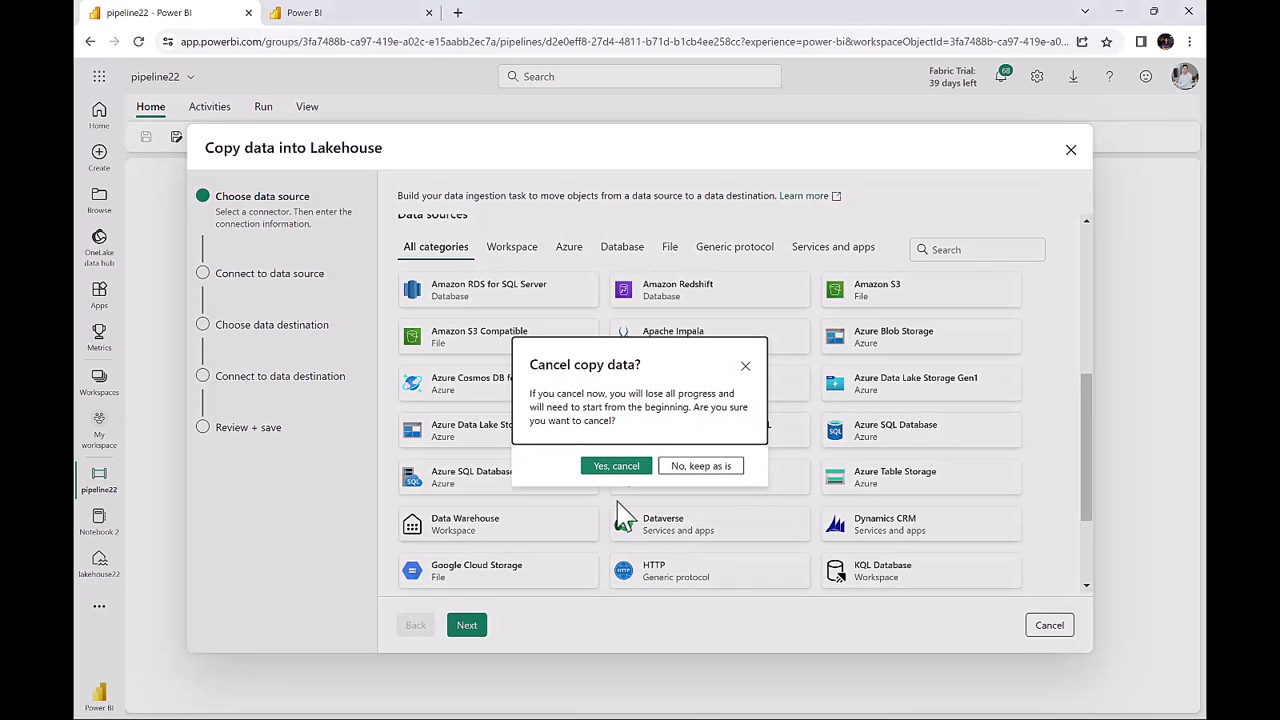
{"action": "left_click", "coordinate": [618, 467]}
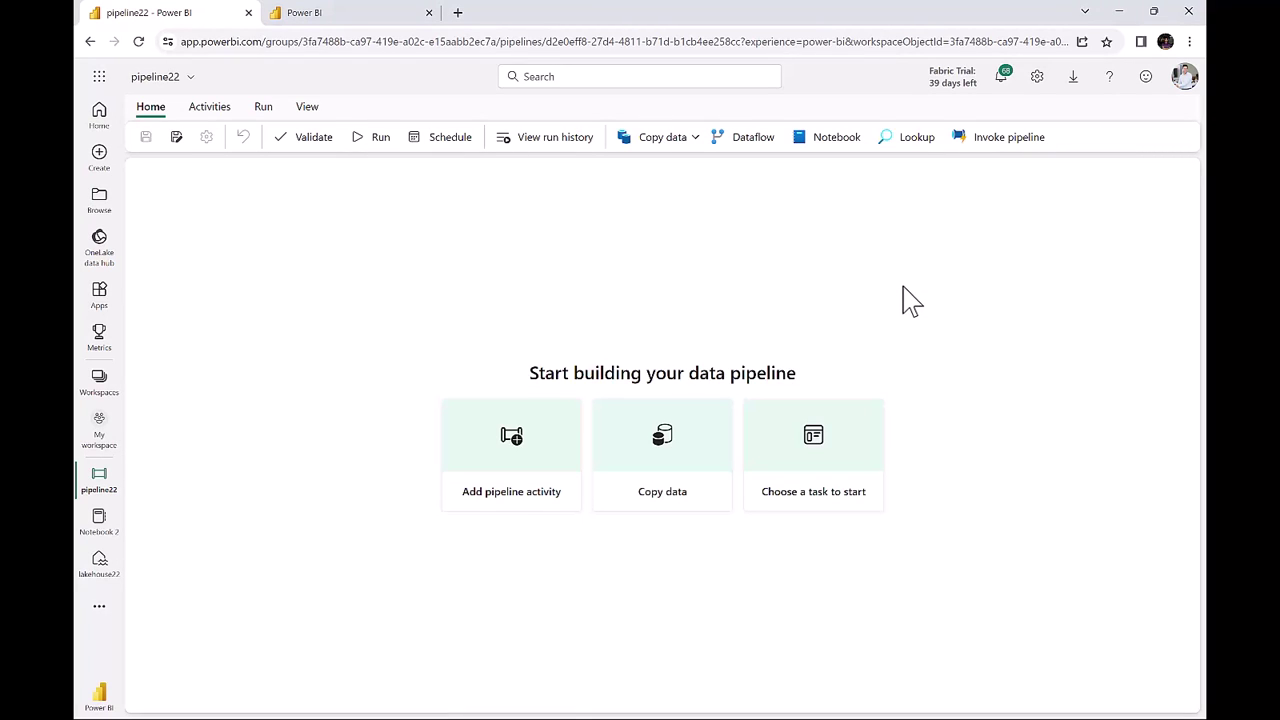
Return to lakehouse22 and switch it from the Lakehouse view to its SQL endpoint.
{"action": "left_click", "coordinate": [100, 562]}
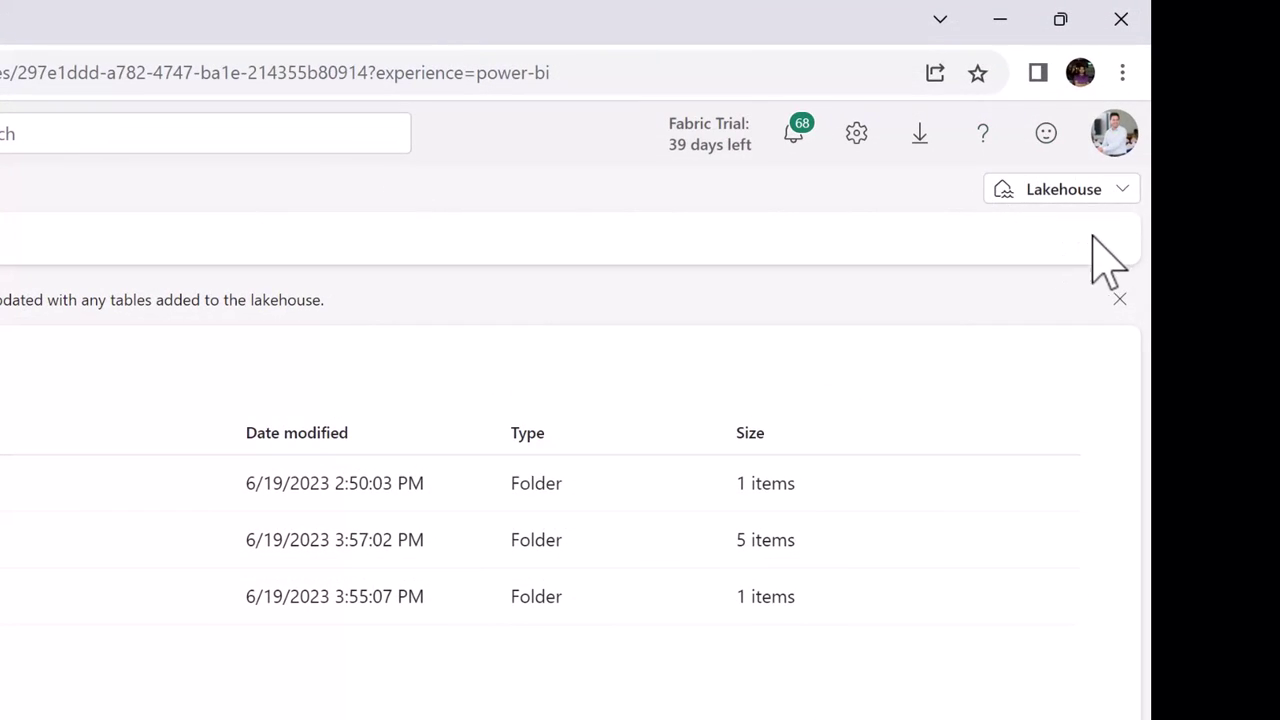
{"action": "left_click", "coordinate": [1124, 190]}
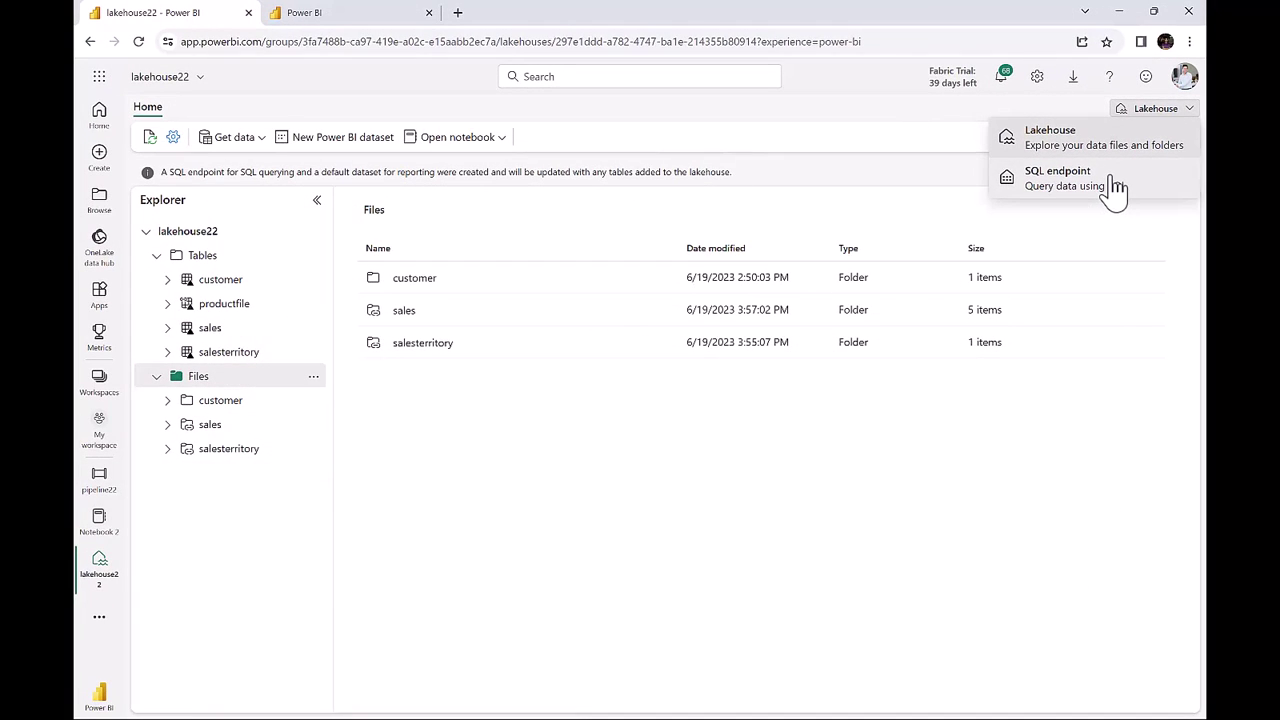
{"action": "left_click", "coordinate": [1111, 192]}
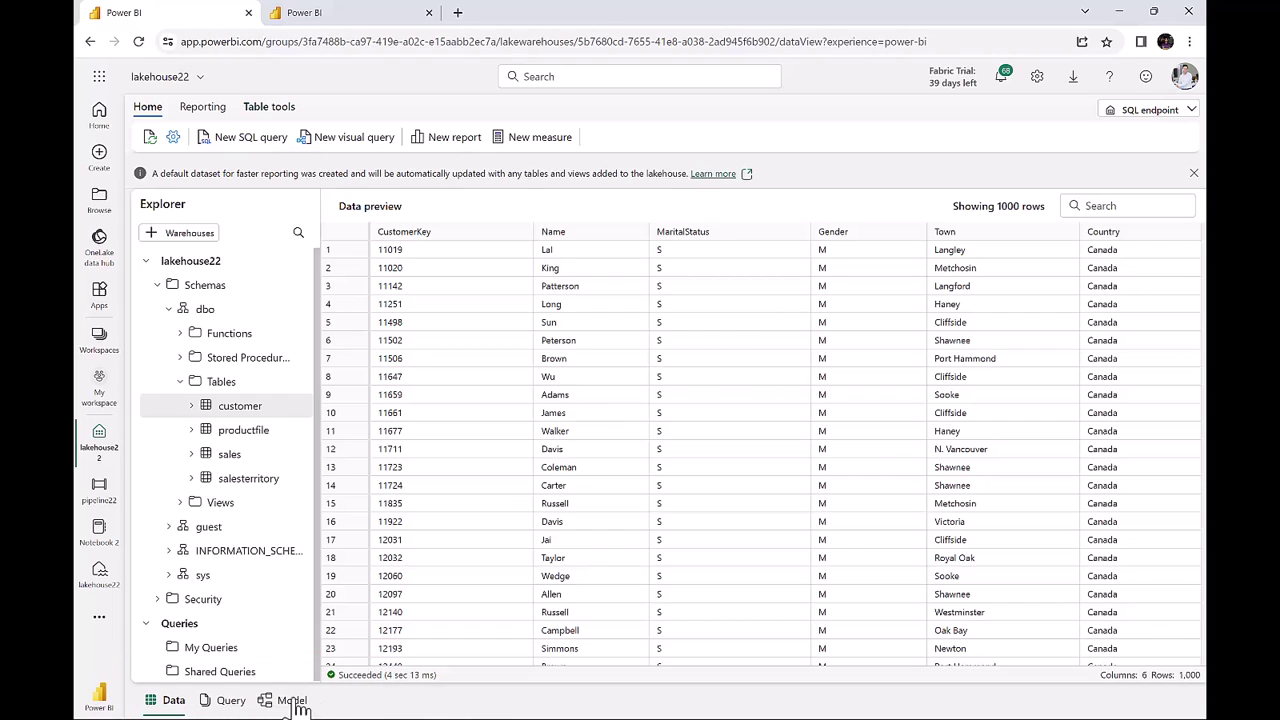
Write a create view dbo.SalesSummary query joining sales, customer, productfile and salesterritory, summing SalesAmount by year, month, Country, Gender and Category.
{"action": "left_click", "coordinate": [231, 700]}
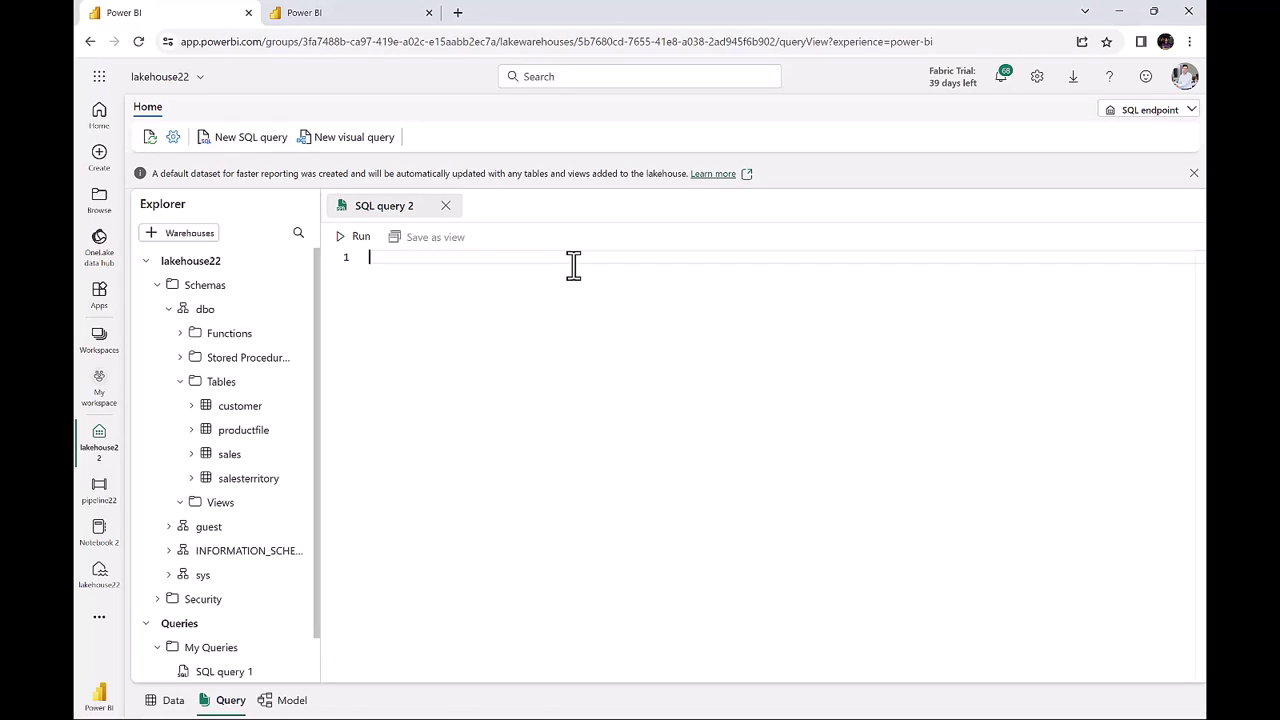
{"action": "type", "text": "create view dbo.SalesSummary as select Year(s.SalesDate) as SalesYear, Convert(int, Month(s.SalesDate)) SalesMonth     , st.Country, c.Gender, p.Category, sum(s.SalesAmount) SalesAmount from [lakehouse22].[dbo].[sales] s     inner join [lakehouse22].[dbo].[customer] c         on s.CustomerId = c.CustomerKey     inner join [lakehouse22].[dbo].[productfile] p         on s.ProductId = p.ProductKey     inner join [lakehouse22].[dbo].[salesterritory] st         on s.TerritoryId = st.TerritoryKey group by Year(s.SalesDate), Convert(int, Month(s.SalesDate))     , st.Country, c.Gender, p.Category"}
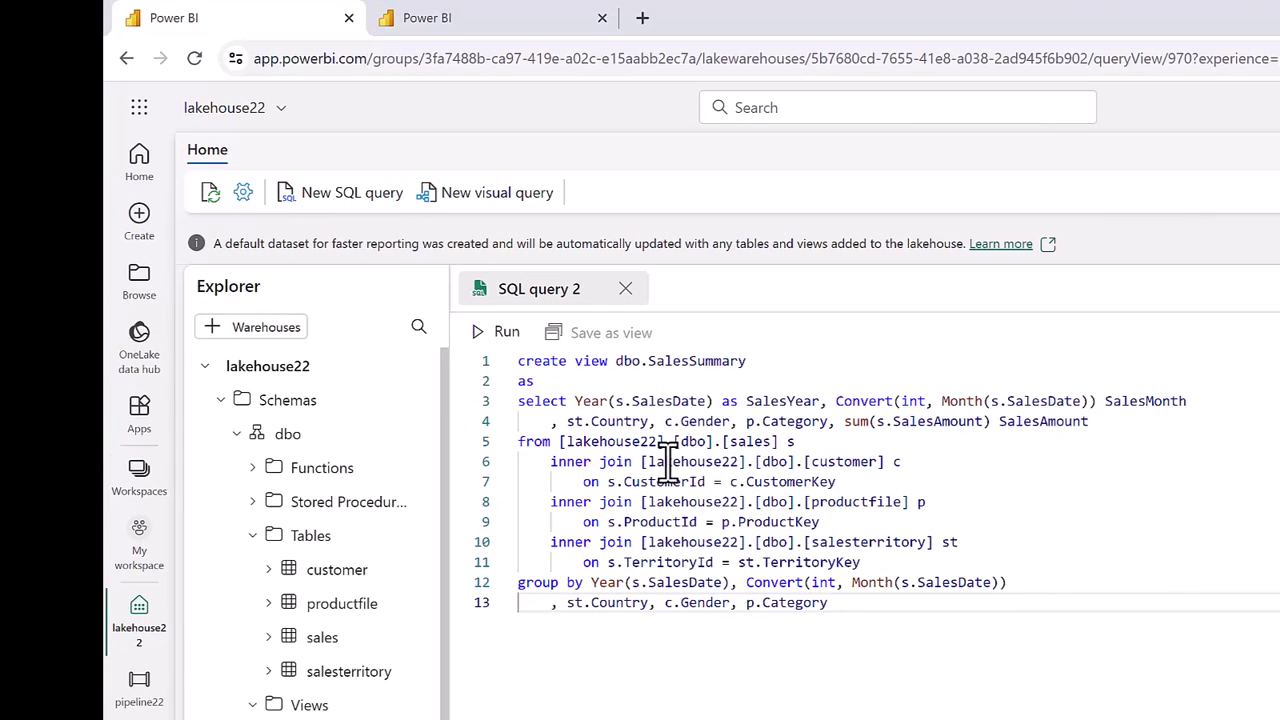
{"action": "double_click", "coordinate": [748, 441]}
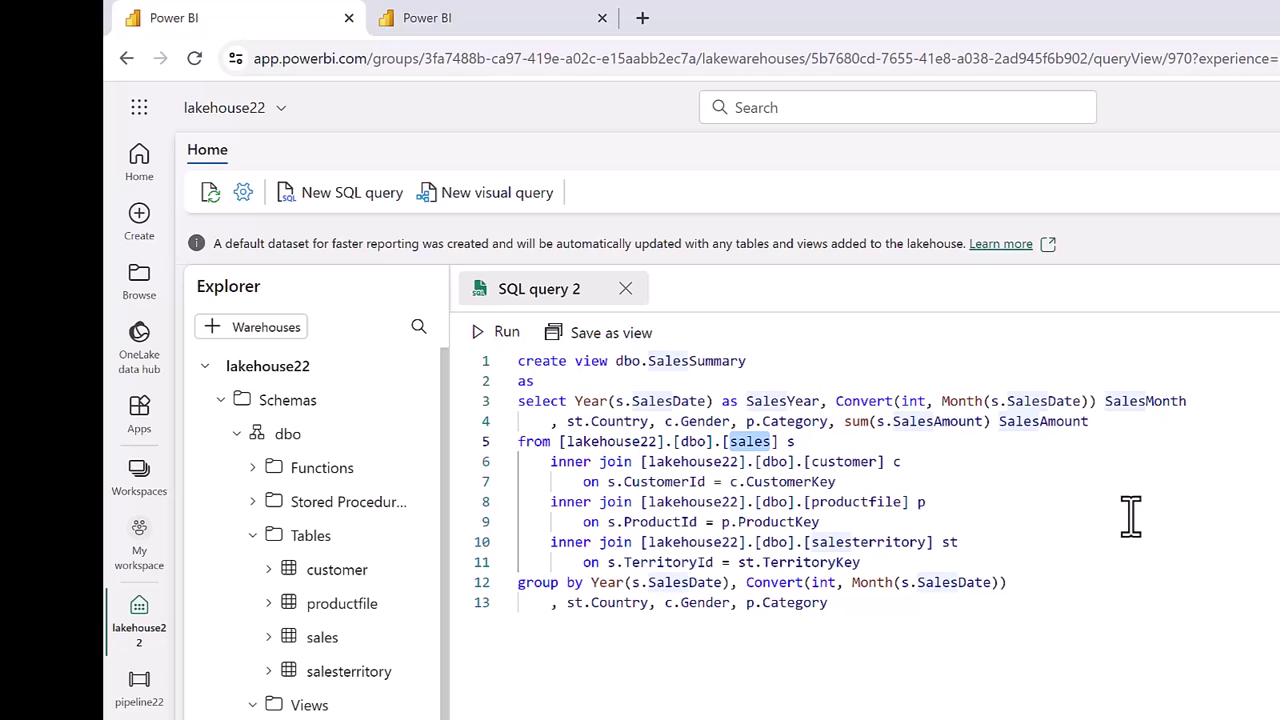
{"action": "left_click", "coordinate": [740, 363]}
{"action": "left_click_drag", "start_coordinate": [735, 368], "coordinate": [609, 363]}
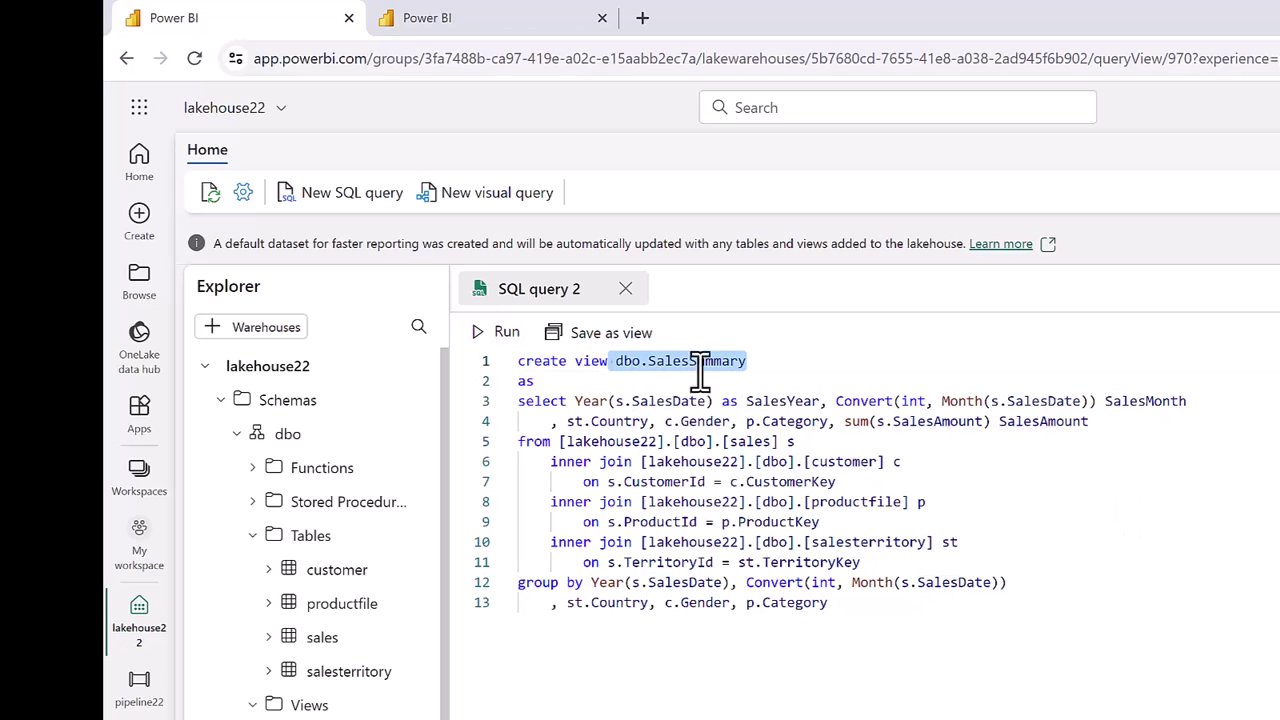
{"action": "left_click", "coordinate": [806, 366]}
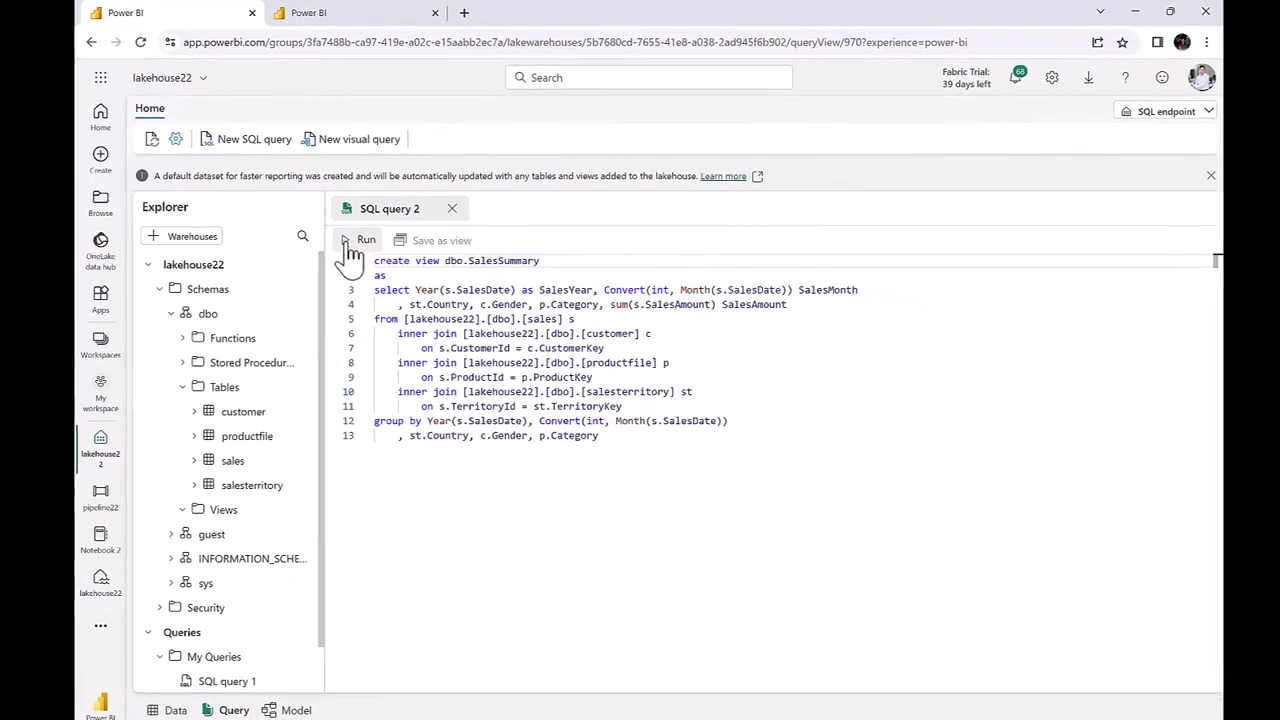
Run the create view statement and refresh the Views folder of the dbo schema.
{"action": "left_click", "coordinate": [350, 242]}
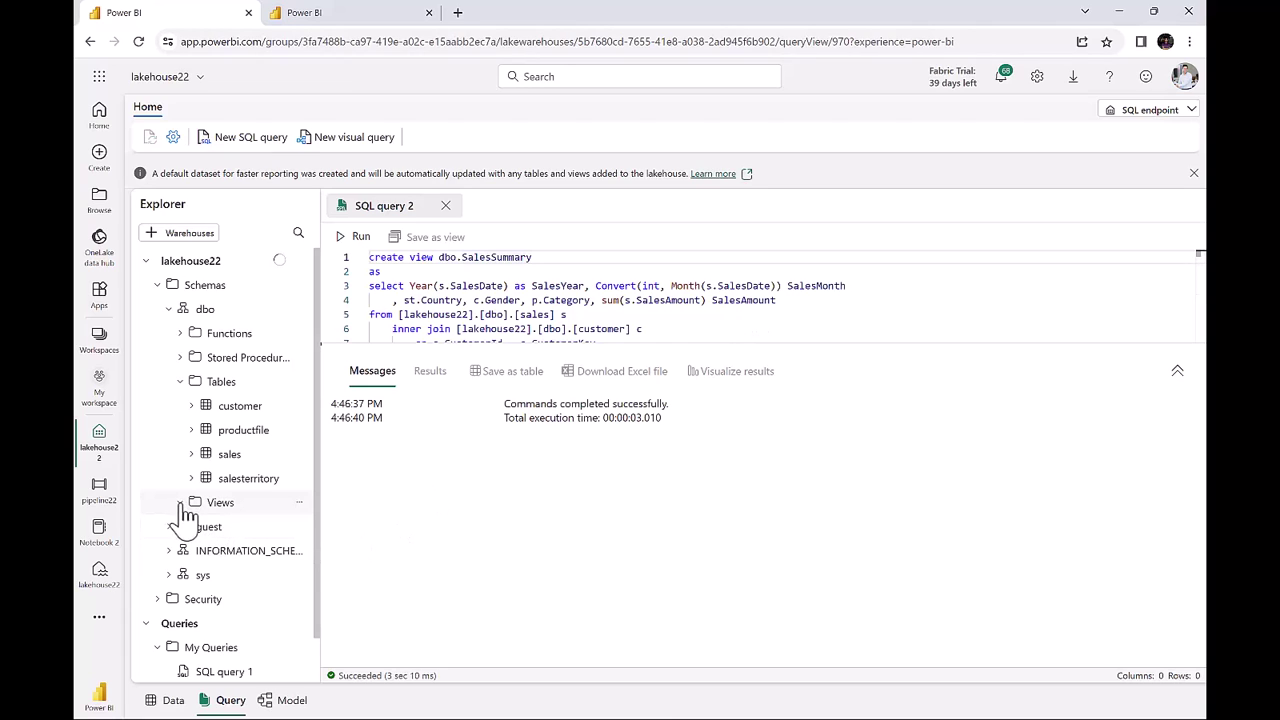
{"action": "left_click", "coordinate": [299, 503]}
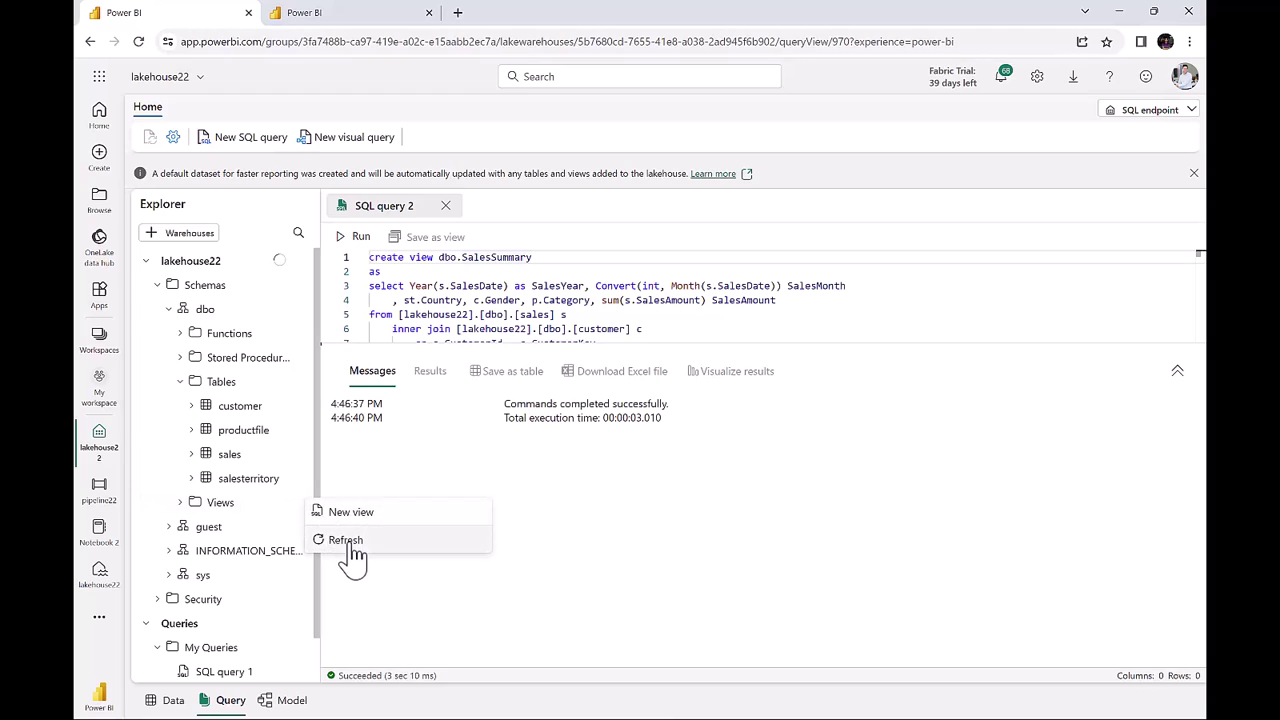
{"action": "left_click", "coordinate": [352, 546]}
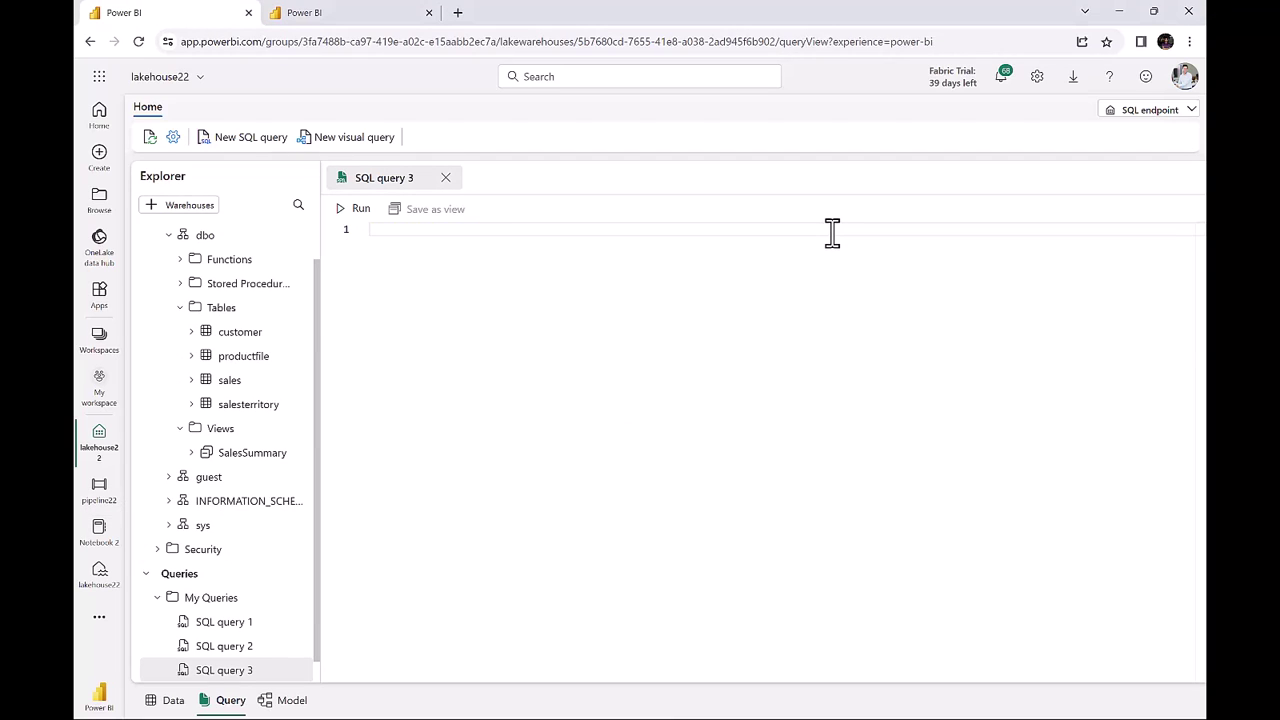
Write select * from [lakehouse22].[dbo].[SalesSummary] in a new SQL query and run it.
{"action": "type", "text": "select * from"}
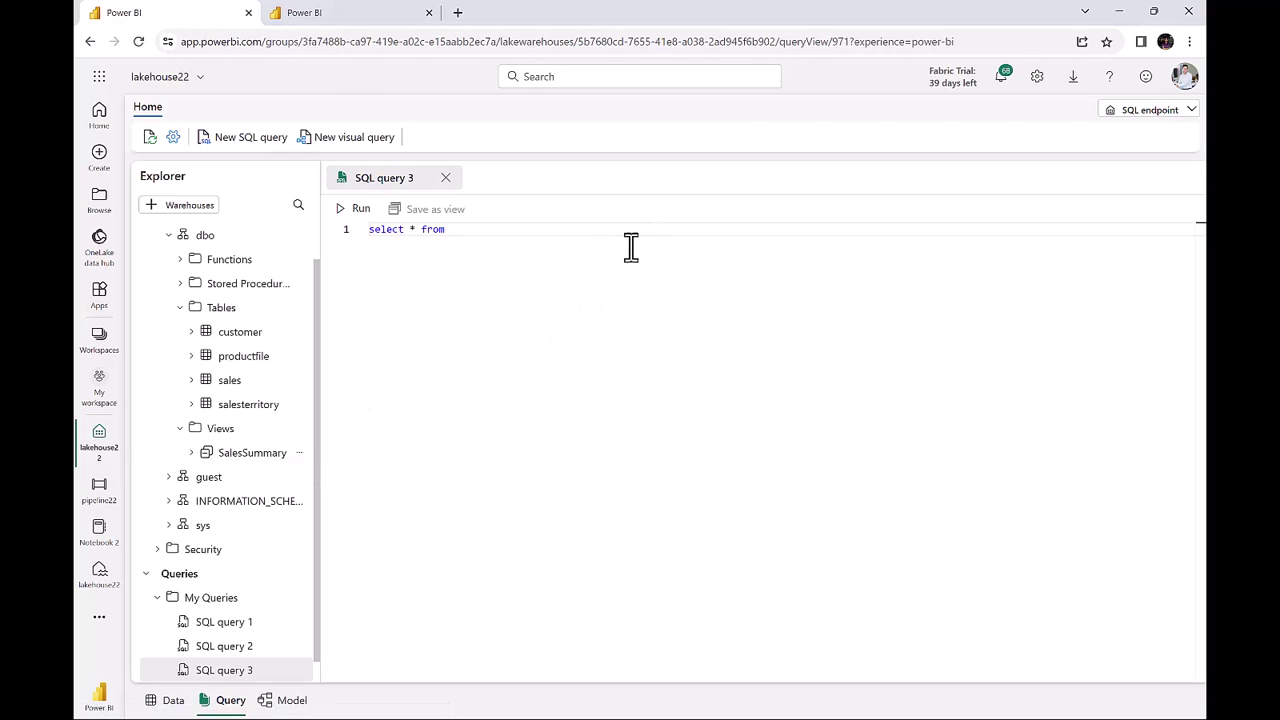
{"action": "left_click_drag", "start_coordinate": [205, 455], "coordinate": [450, 230]}
{"action": "left_click", "coordinate": [354, 208]}
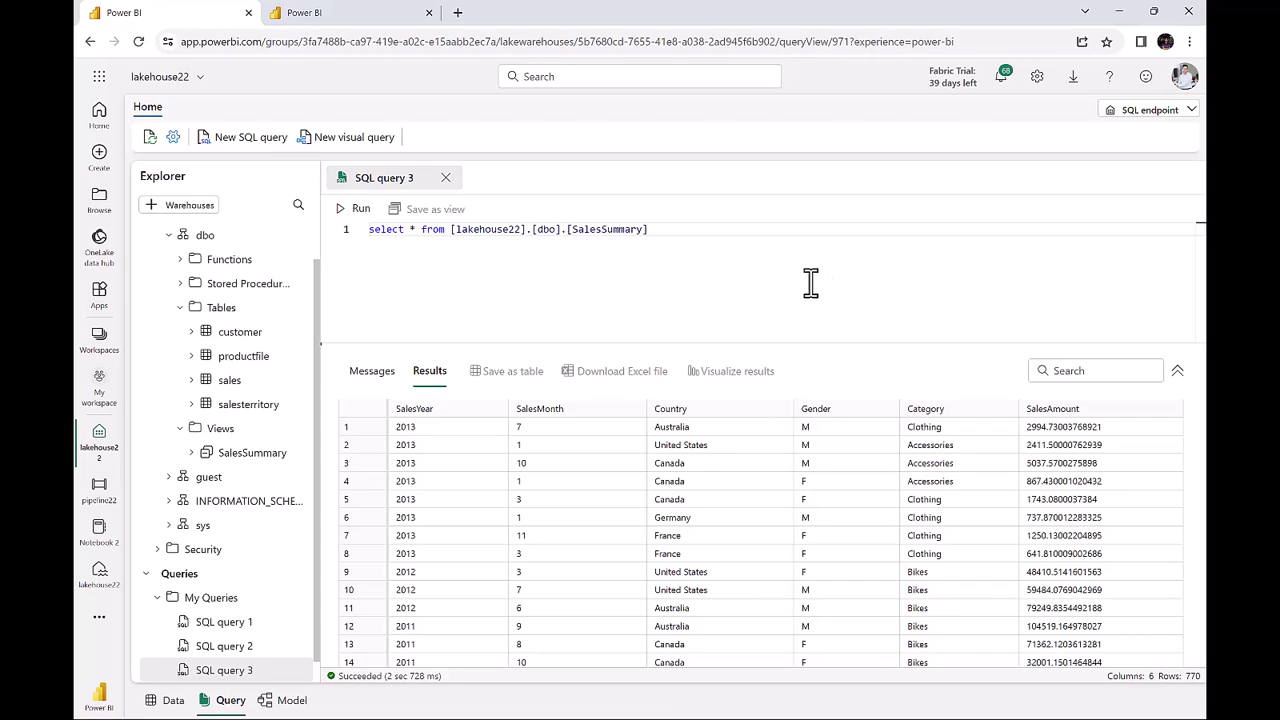
{"action": "key", "text": "ctrl+a"}
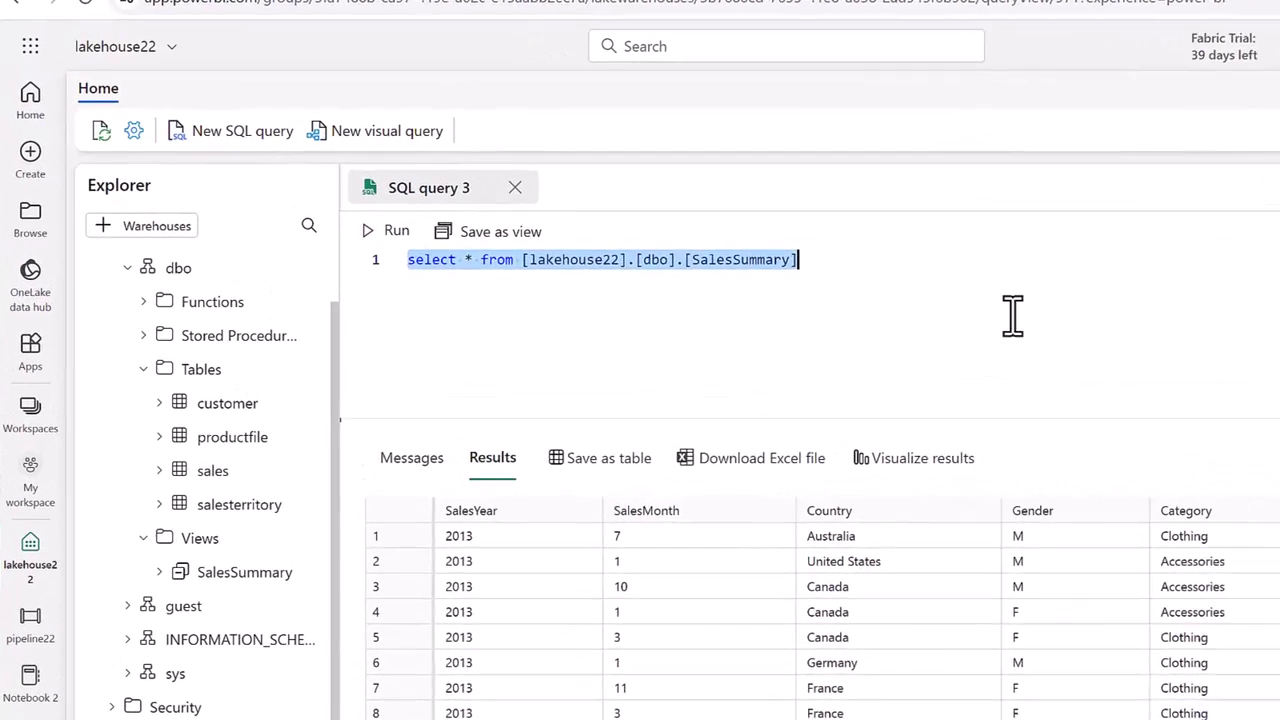
{"action": "type", "text": "create"}
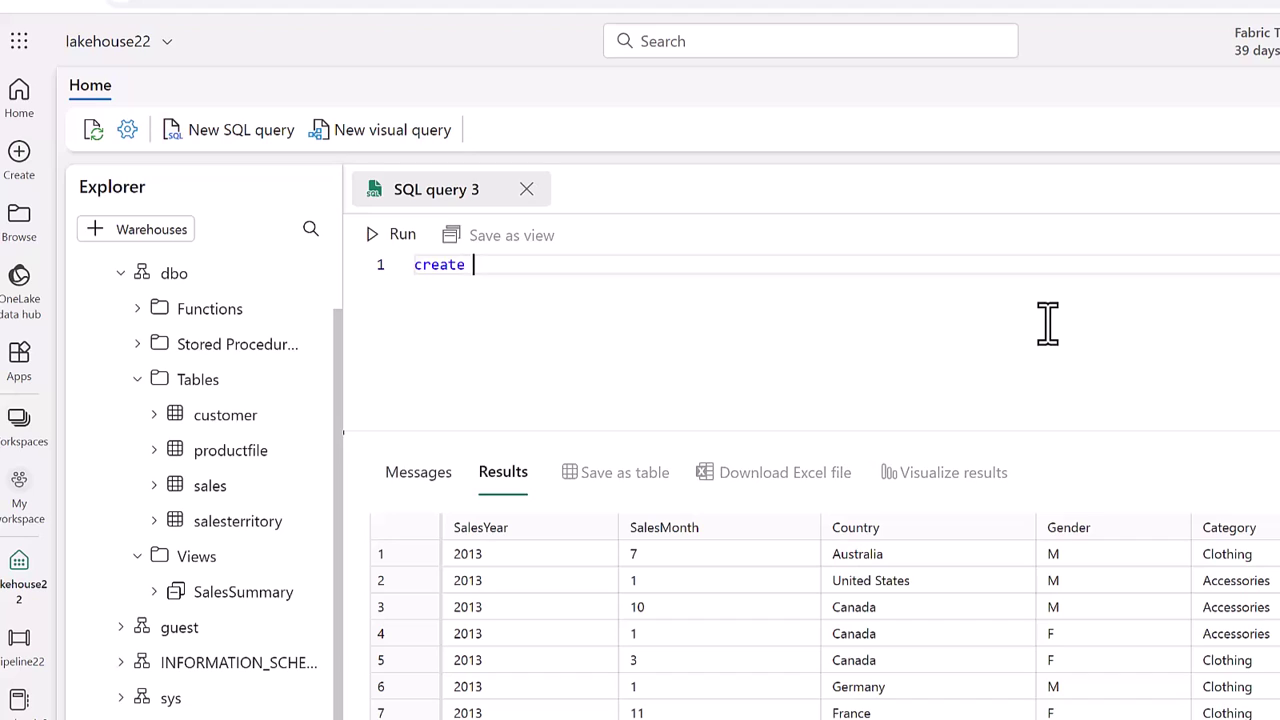
{"action": "type", "text": " proc dbo.GetSales "}
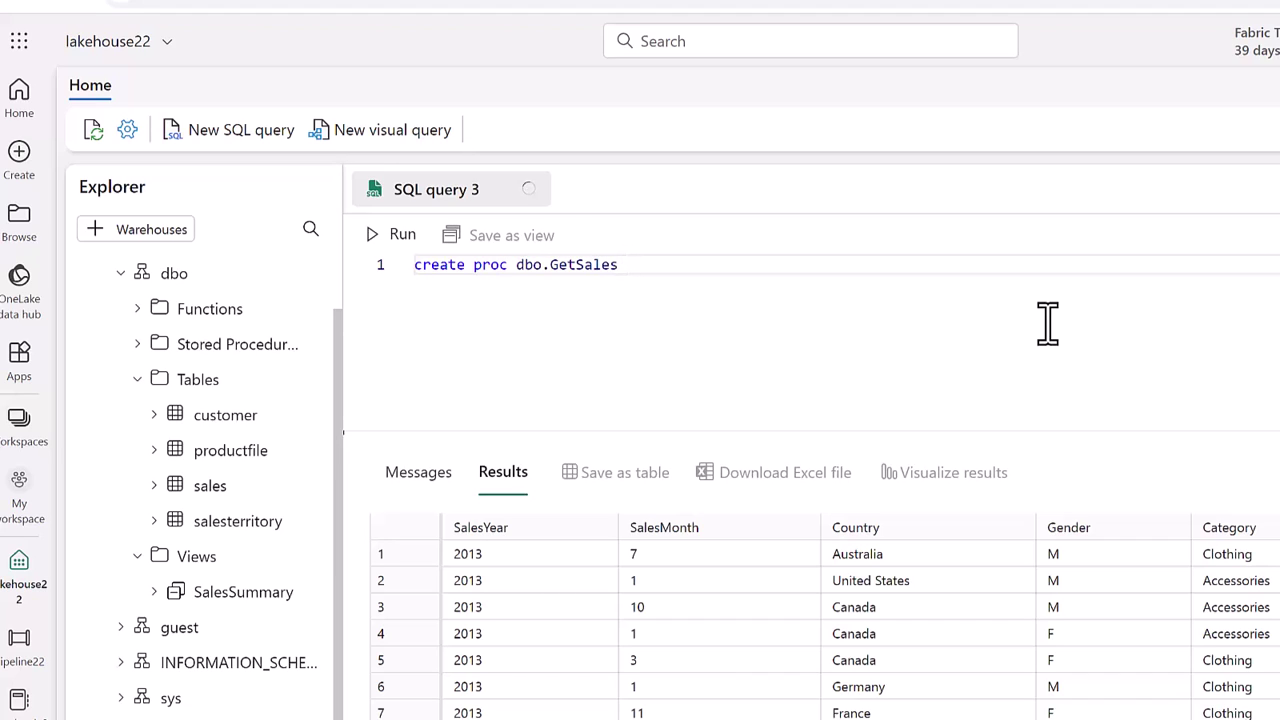
{"action": "type", "text": "@Year int"}
{"action": "key", "text": "Return"}
{"action": "type", "text": "as"}
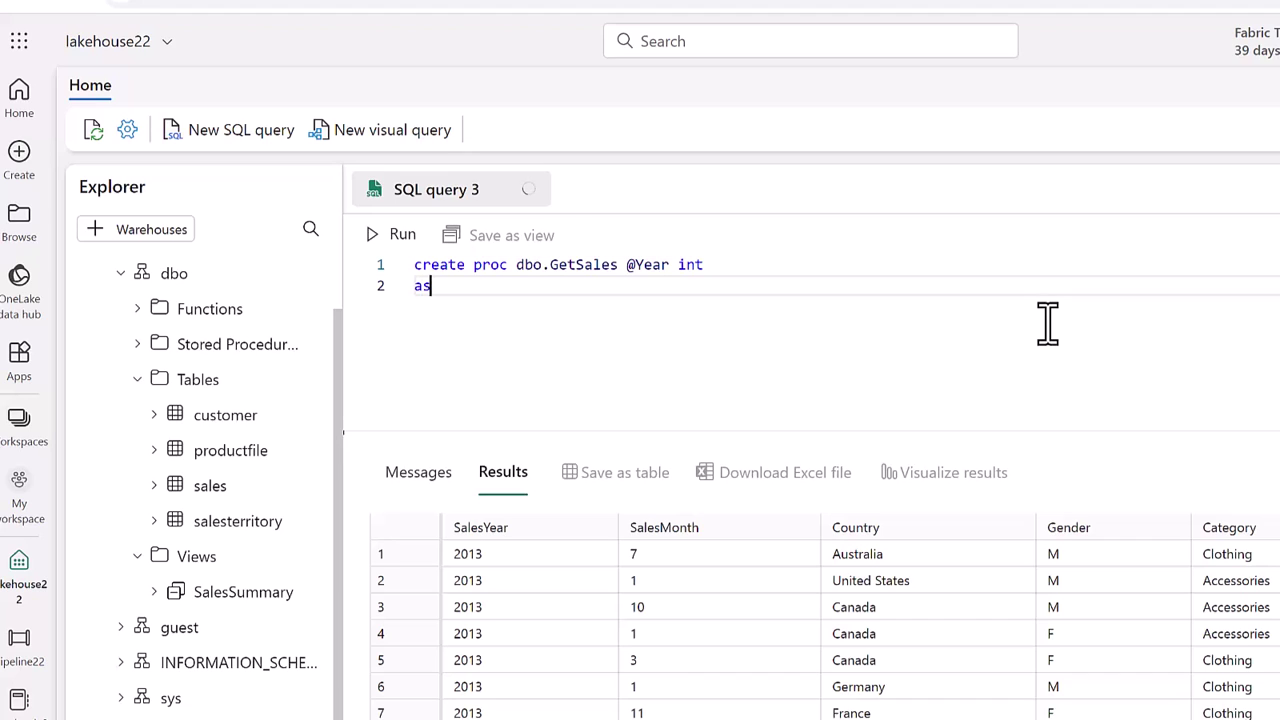
{"action": "key", "text": "Return"}
{"action": "type", "text": "begin"}
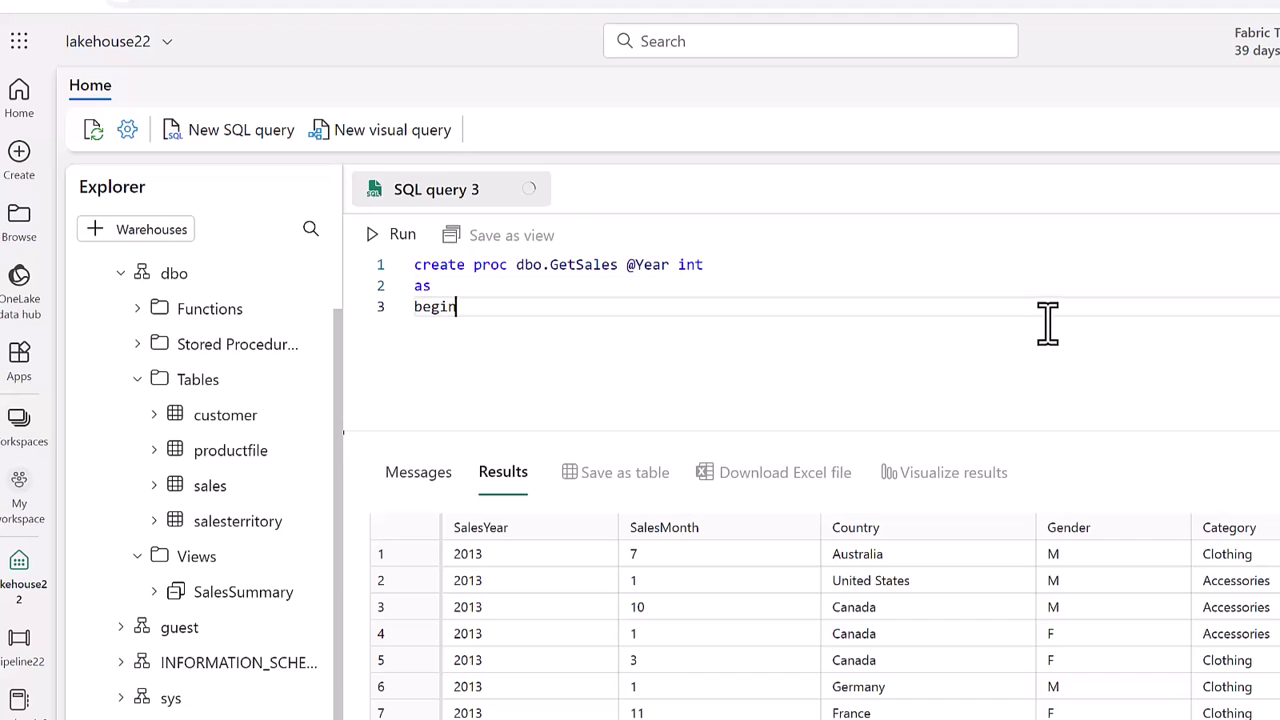
{"action": "key", "text": "Return"}
{"action": "key", "text": "Return"}
{"action": "key", "text": "Return"}
{"action": "type", "text": "end"}
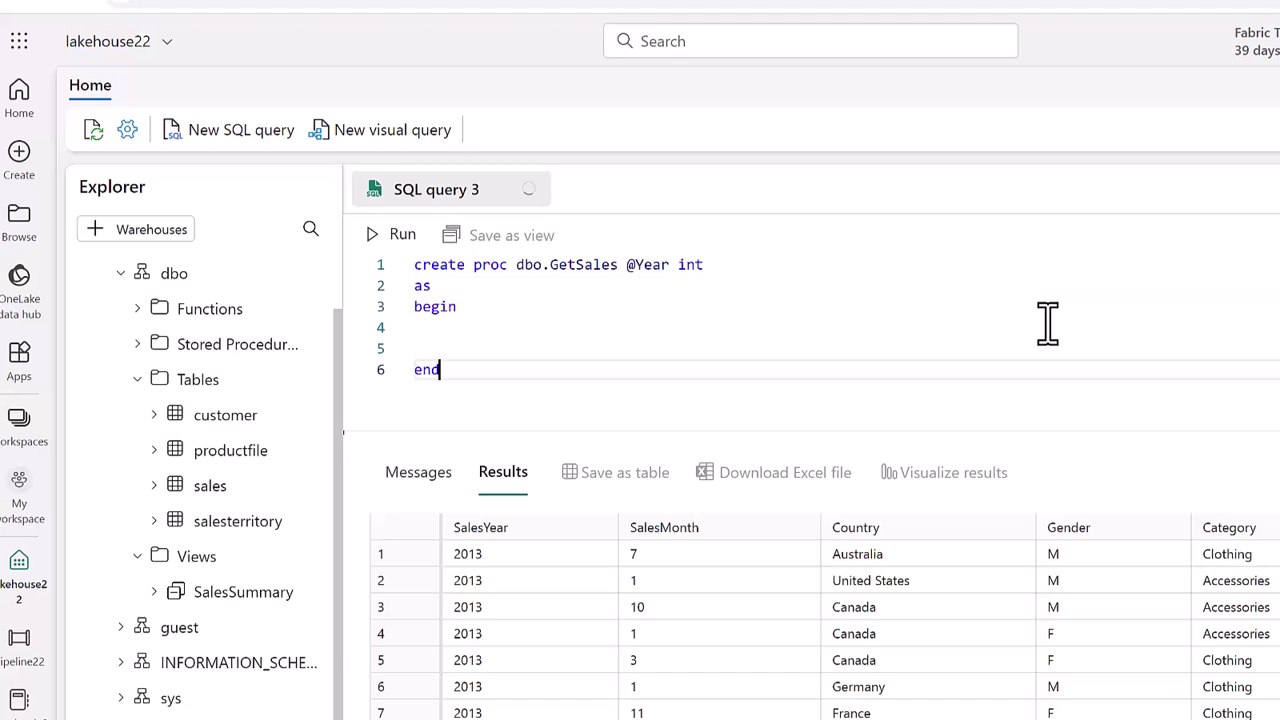
Add an indented select * from [lakehouse22].[dbo].[sales] inside the procedure's begin–end block.
{"action": "key", "text": "Up"}
{"action": "key", "text": "Tab"}
{"action": "type", "text": "select * from"}
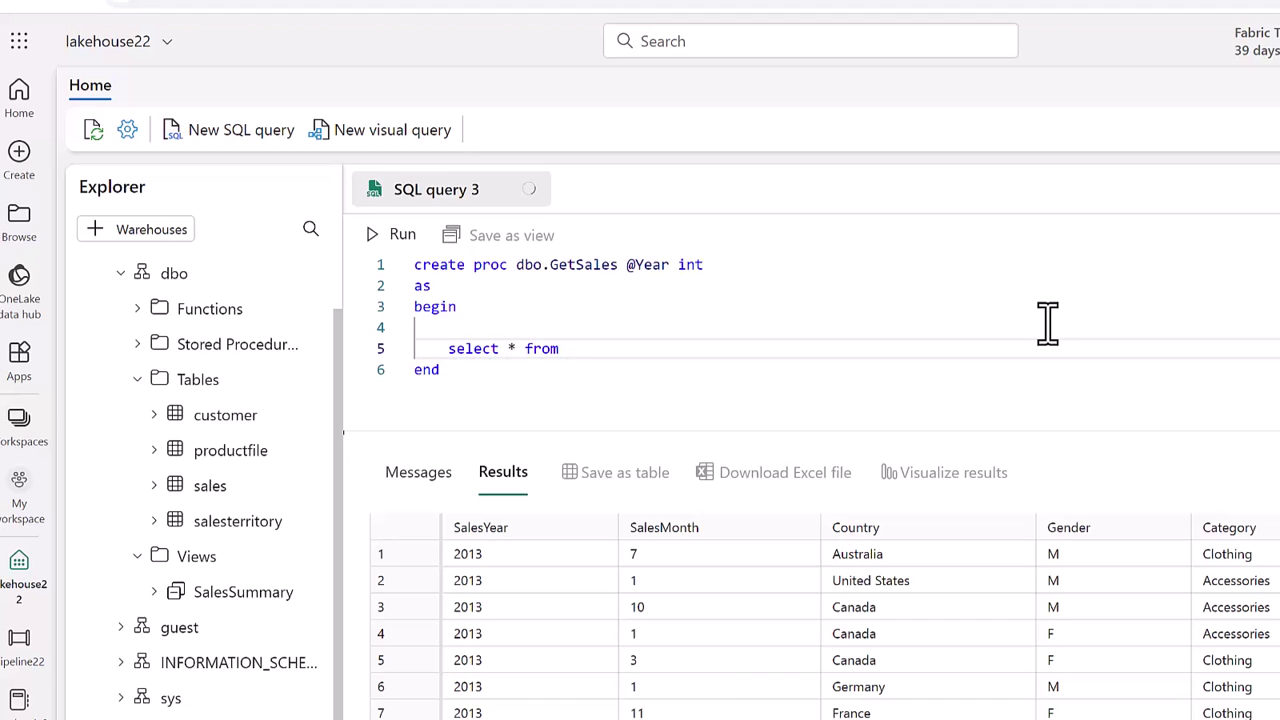
{"action": "left_click_drag", "start_coordinate": [215, 487], "coordinate": [662, 356]}
{"action": "type", "text": "where "}
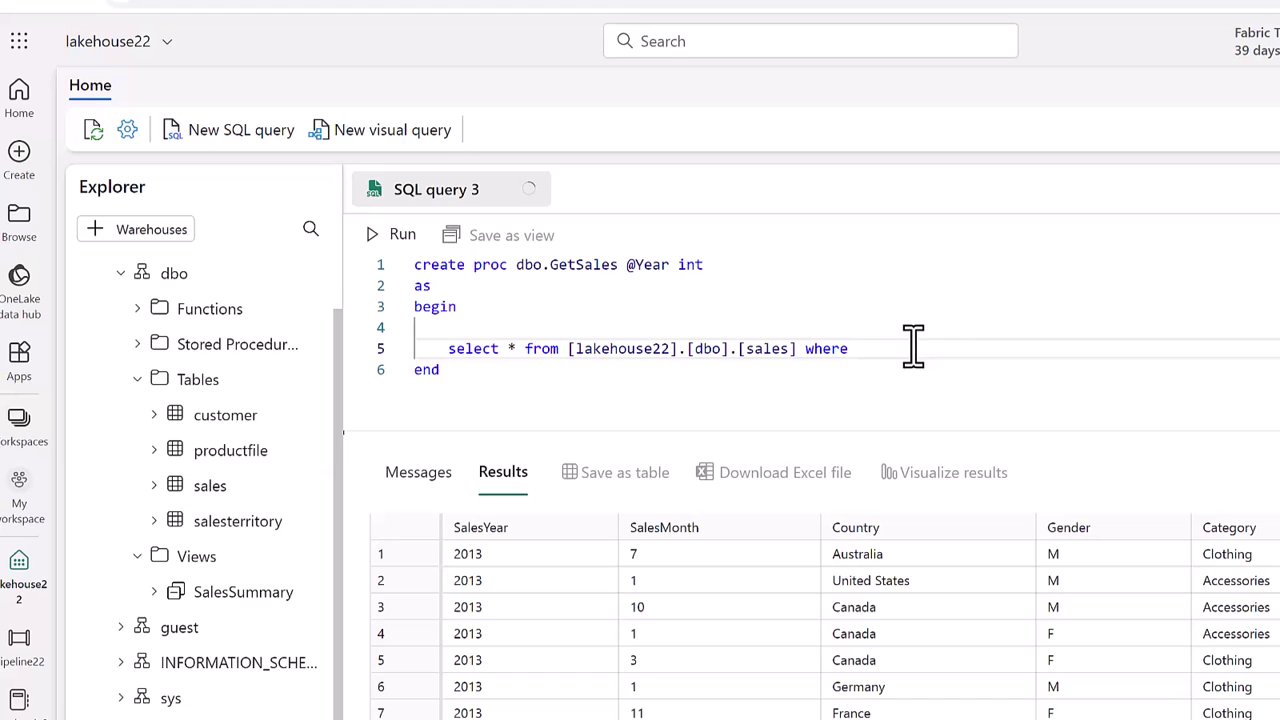
{"action": "type", "text": "Year(SalesD"}
{"action": "type", "text": "ate"}
{"action": "type", "text": ") -="}
{"action": "key", "text": "BackSpace"}
{"action": "key", "text": "BackSpace"}
{"action": "key", "text": "BackSpace"}
{"action": "key", "text": "BackSpace"}
{"action": "type", "text": "= @ye"}
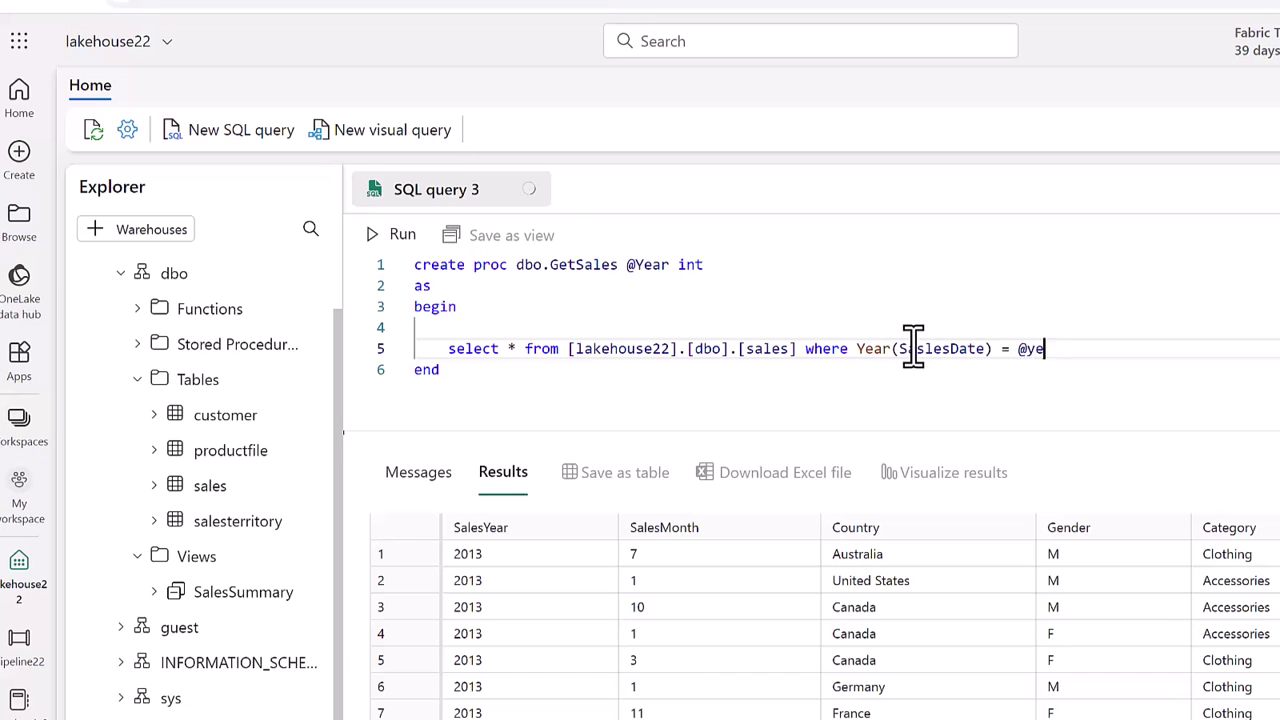
{"action": "key", "text": "BackSpace"}
{"action": "key", "text": "BackSpace"}
{"action": "type", "text": "Year"}
{"action": "double_click", "coordinate": [937, 348]}
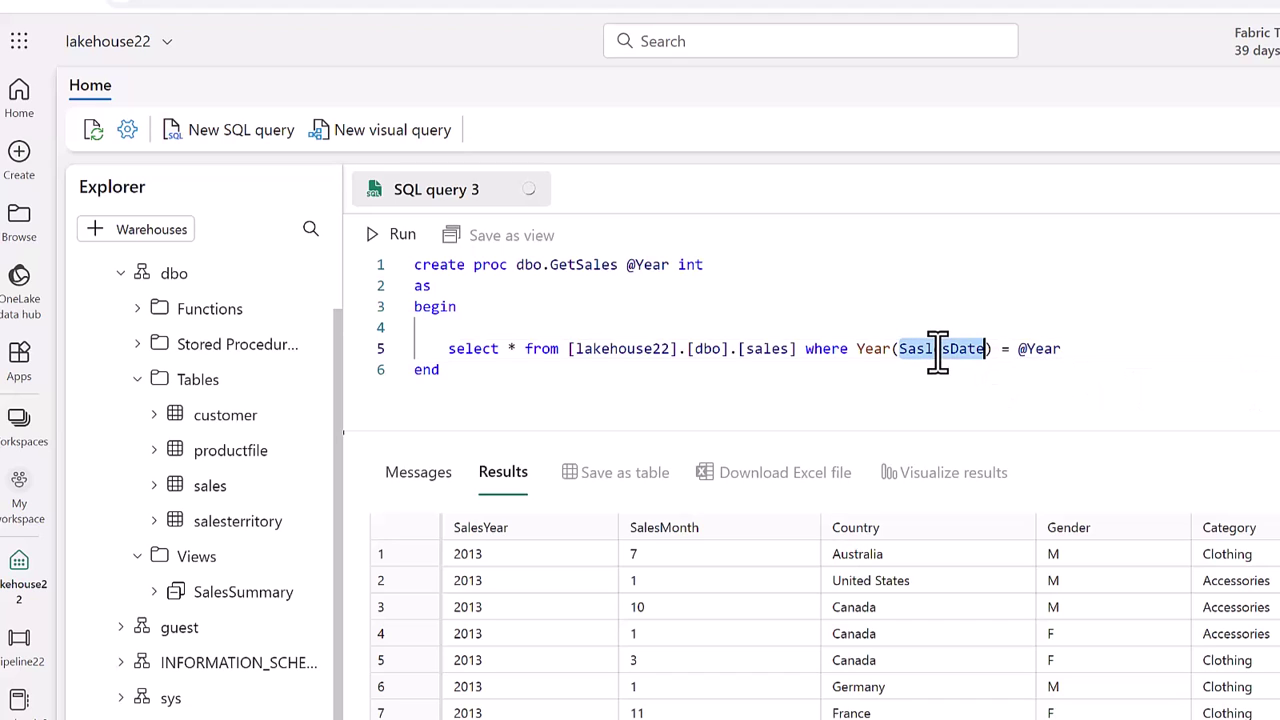
{"action": "type", "text": "SalesDate"}
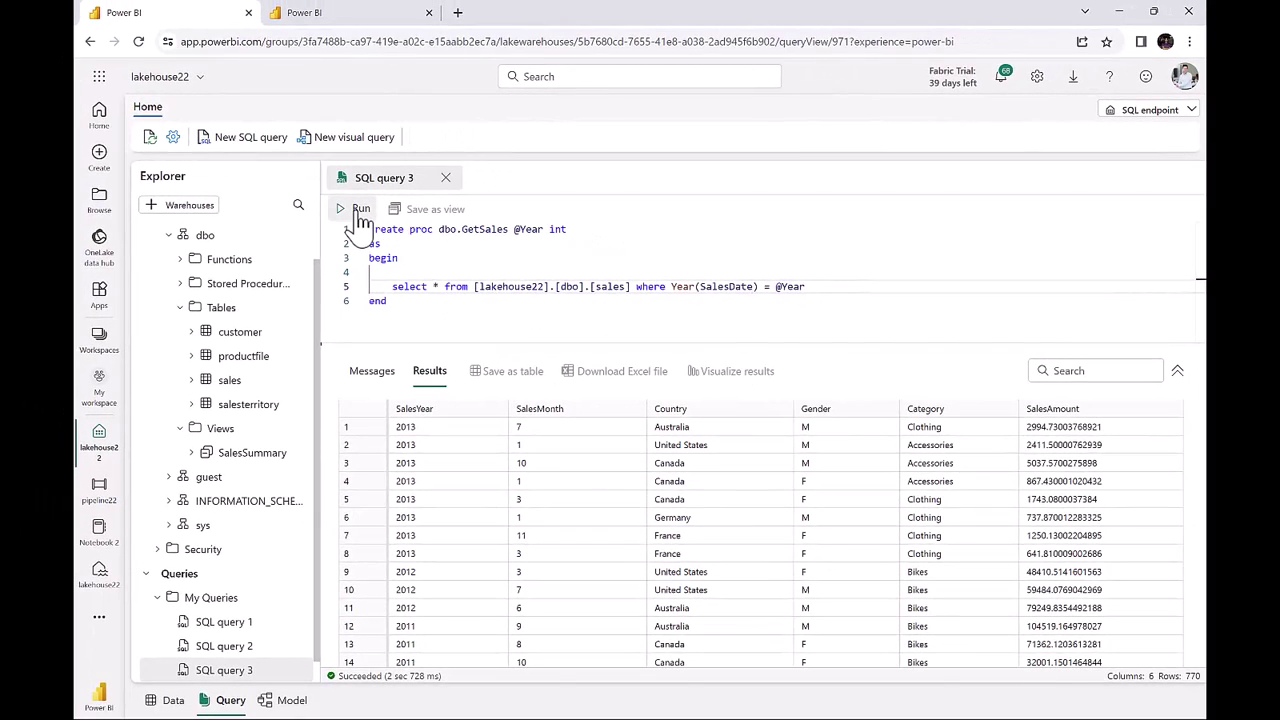
Replace the procedure definition with execute dbo.GetSales 2014 and run it.
{"action": "left_click", "coordinate": [451, 311]}
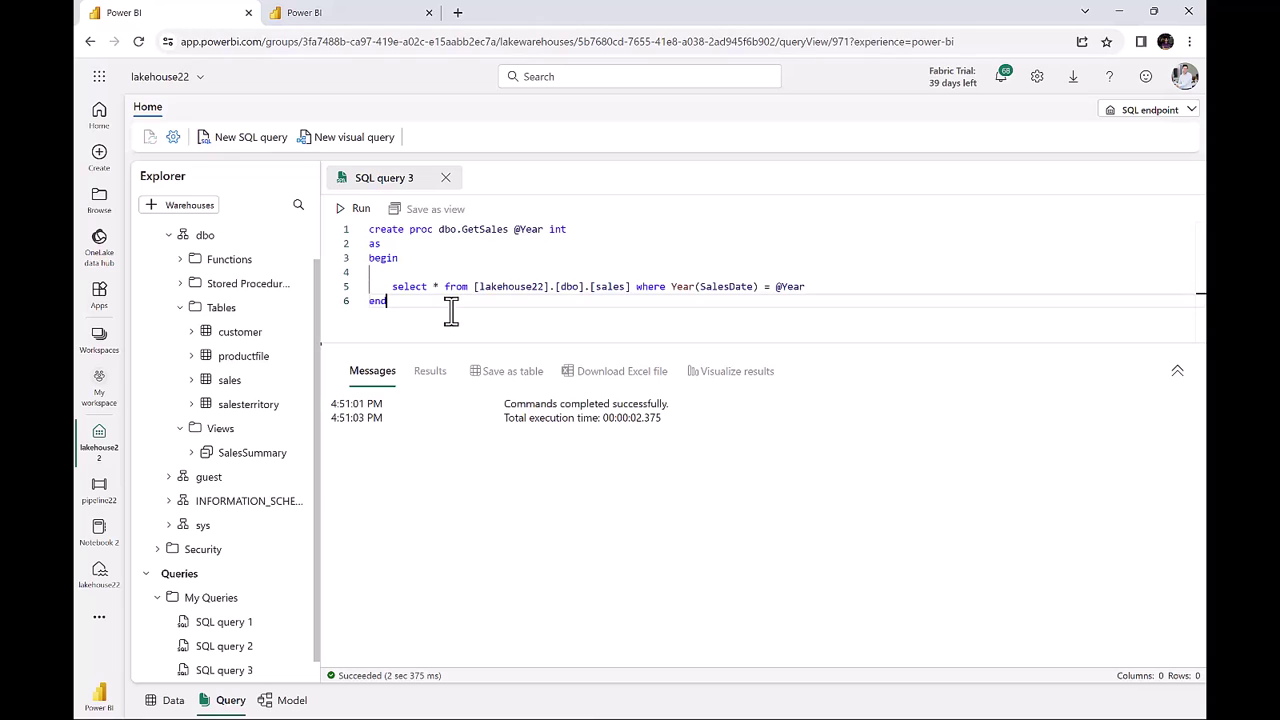
{"action": "key", "text": "ctrl+a"}
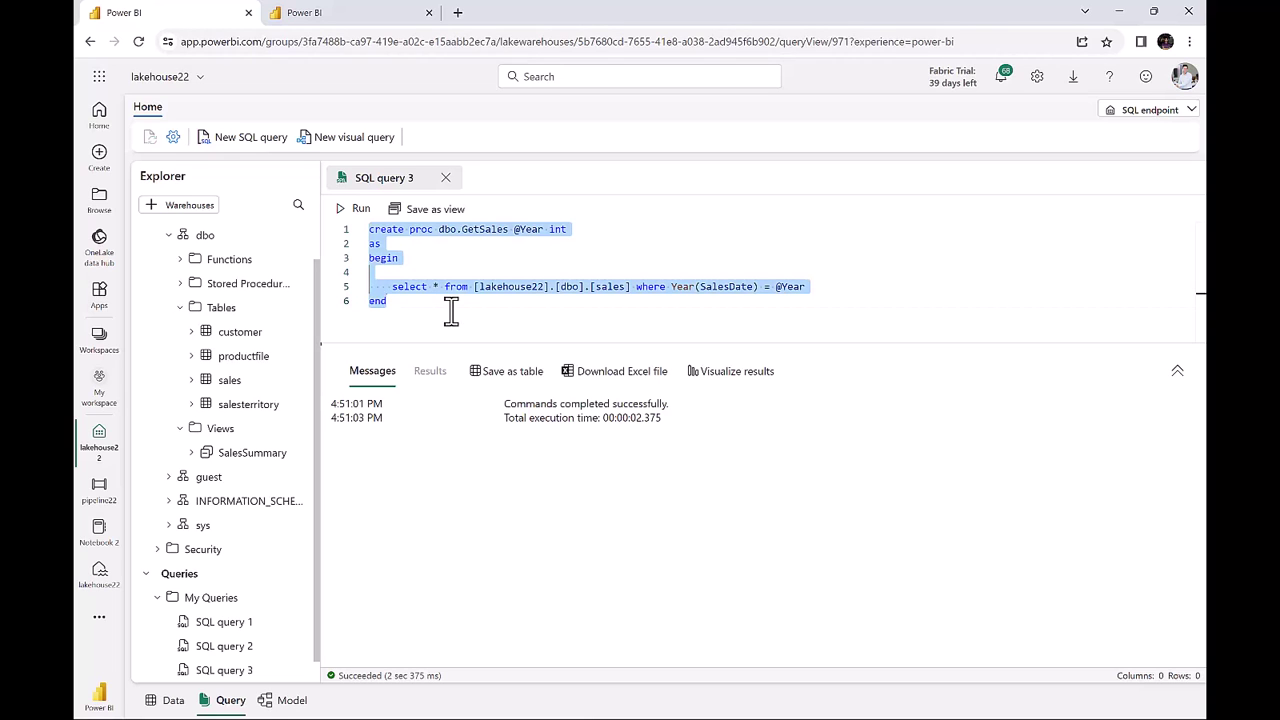
{"action": "type", "text": "execu"}
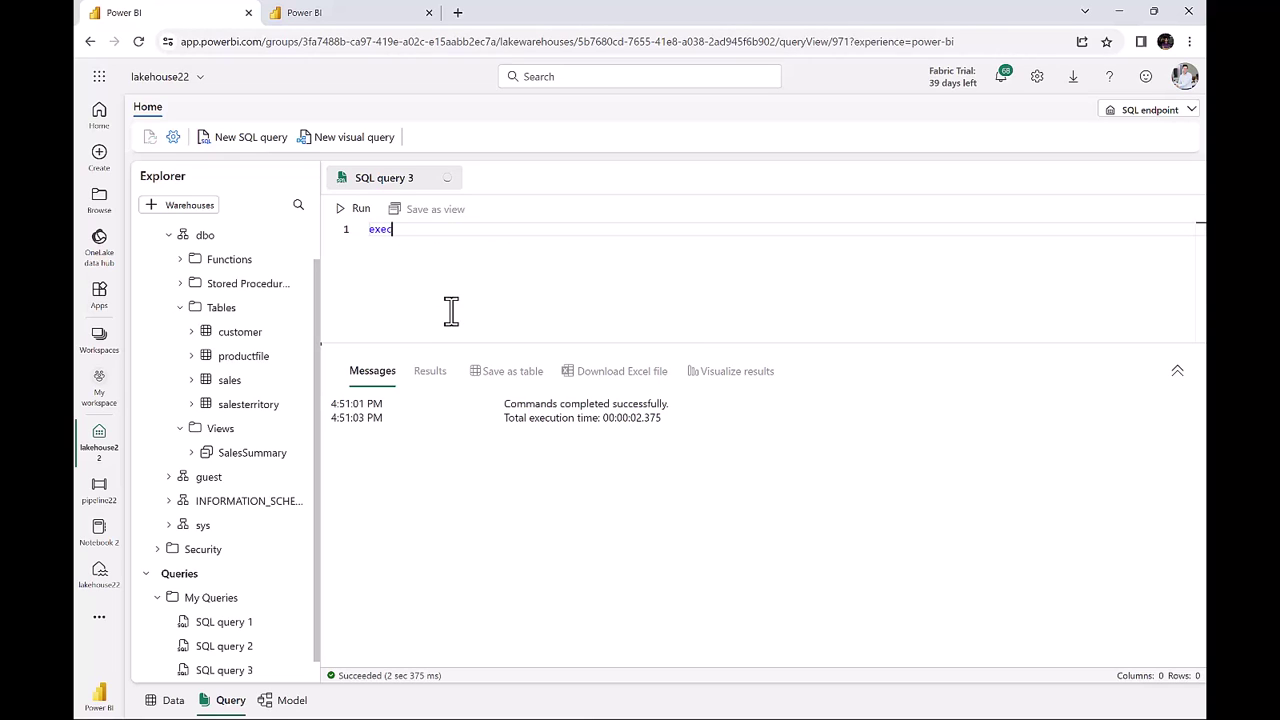
{"action": "type", "text": "te "}
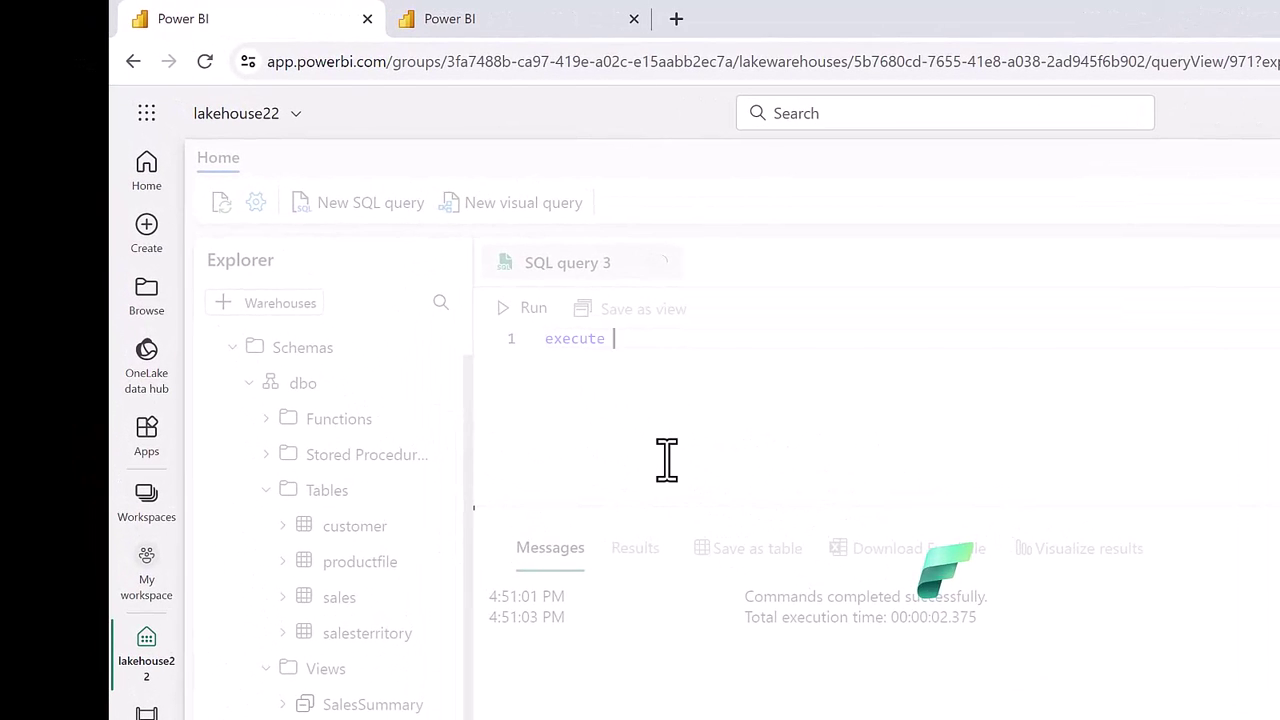
{"action": "type", "text": "dbo.GetS"}
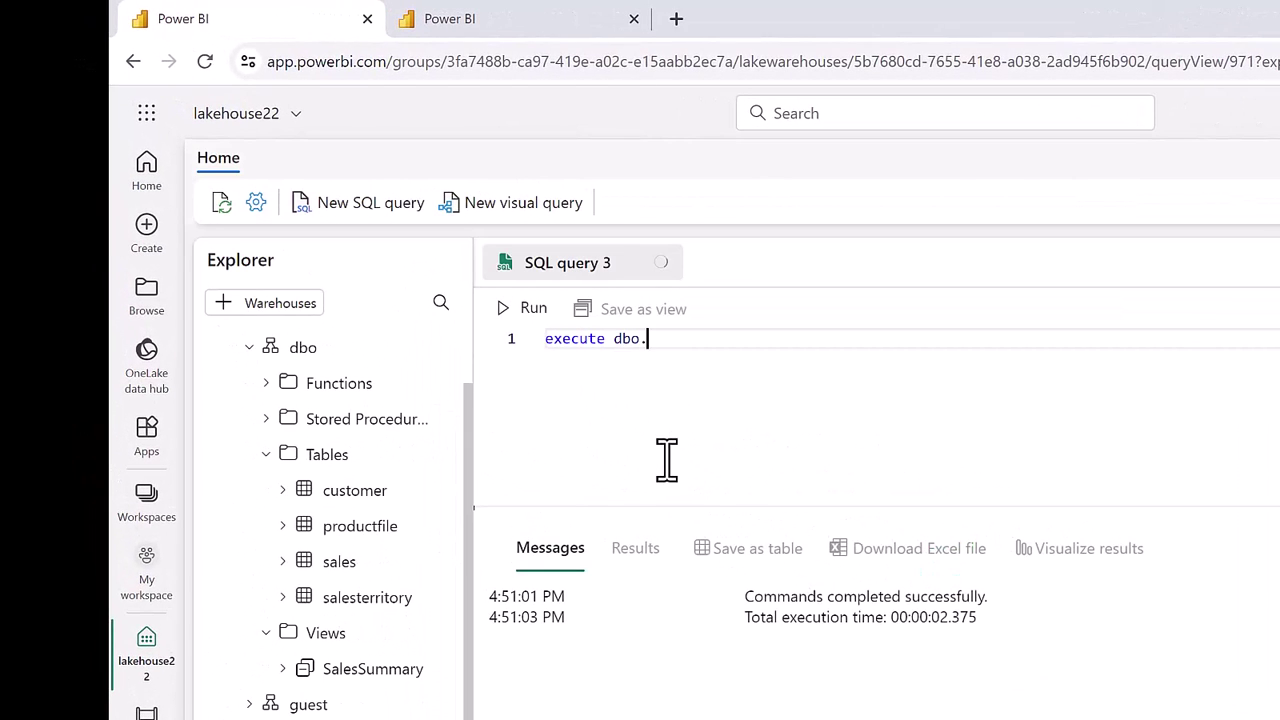
{"action": "type", "text": "ales 2014"}
{"action": "left_click", "coordinate": [520, 309]}
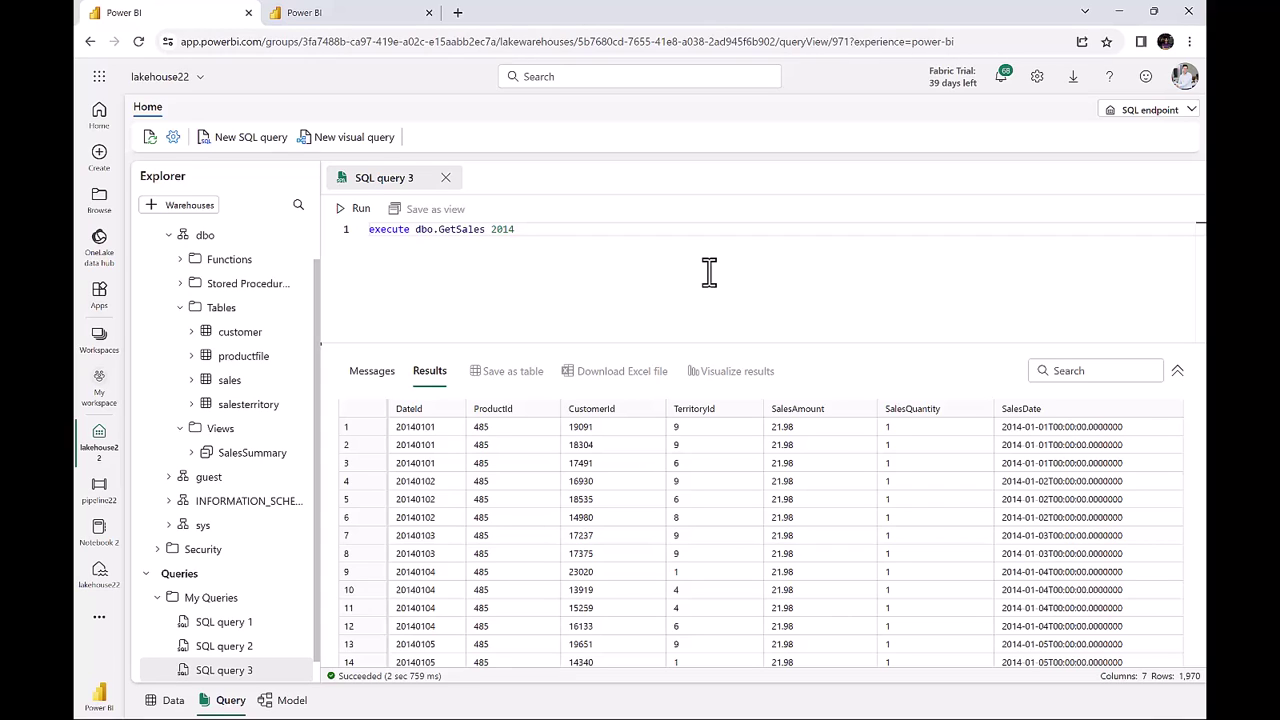
Open the data model diagram and spread out the table cards, placing productfile below customer, sales between them, and salesterritory lower down.
{"action": "left_click", "coordinate": [300, 708]}
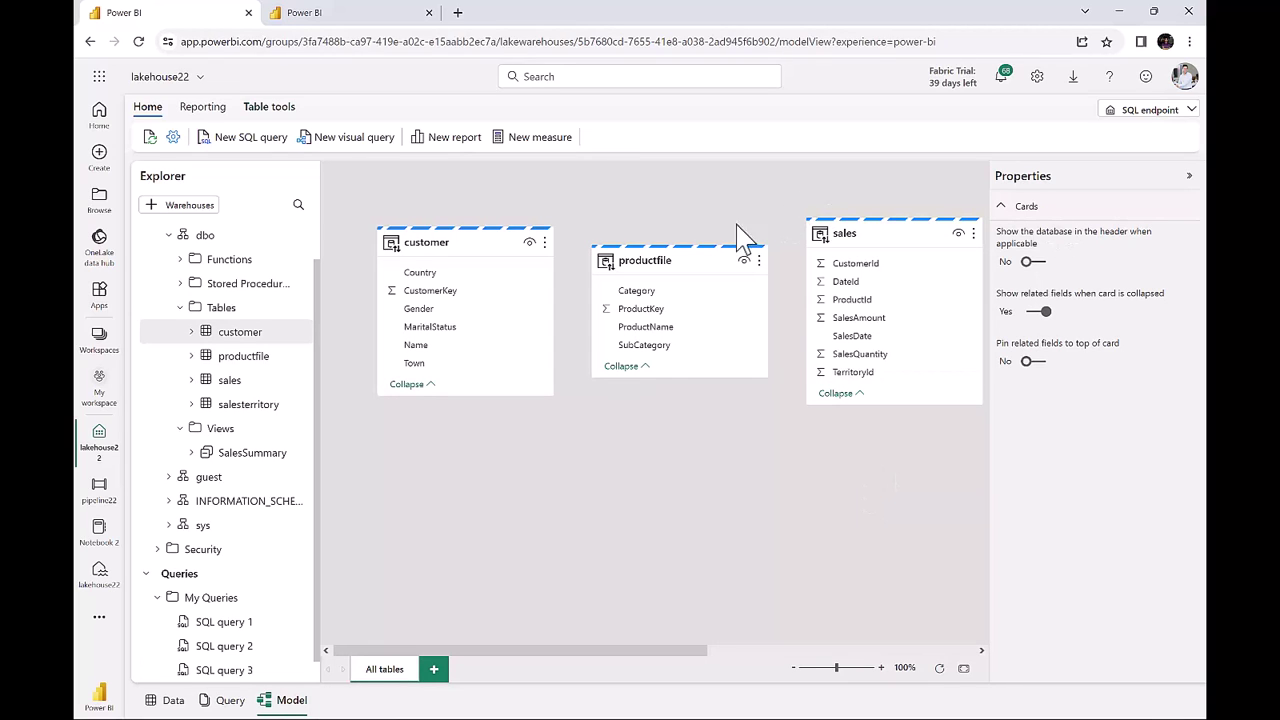
{"action": "left_click_drag", "start_coordinate": [628, 435], "coordinate": [580, 510]}
{"action": "left_click_drag", "start_coordinate": [891, 232], "coordinate": [748, 329]}
{"action": "left_click_drag", "start_coordinate": [684, 650], "coordinate": [903, 650]}
{"action": "left_click_drag", "start_coordinate": [905, 257], "coordinate": [831, 531]}
{"action": "left_click_drag", "start_coordinate": [831, 531], "coordinate": [544, 508]}
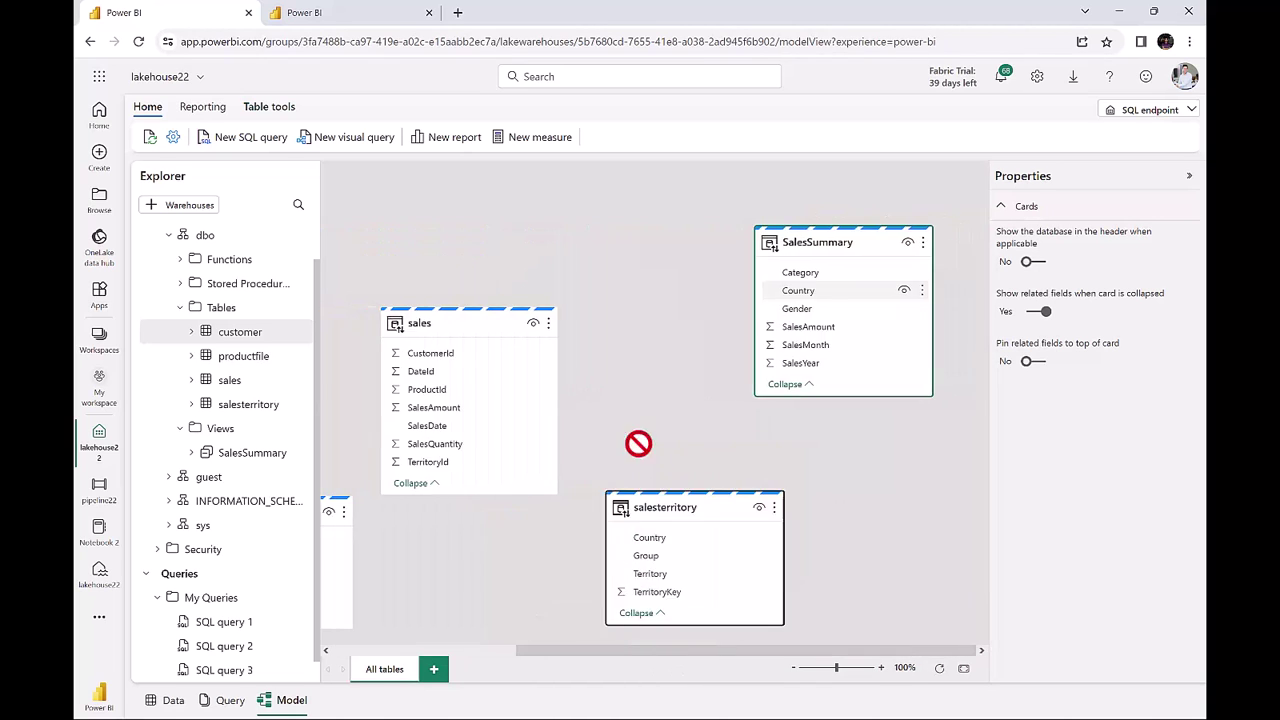
{"action": "left_click_drag", "start_coordinate": [706, 650], "coordinate": [526, 650]}
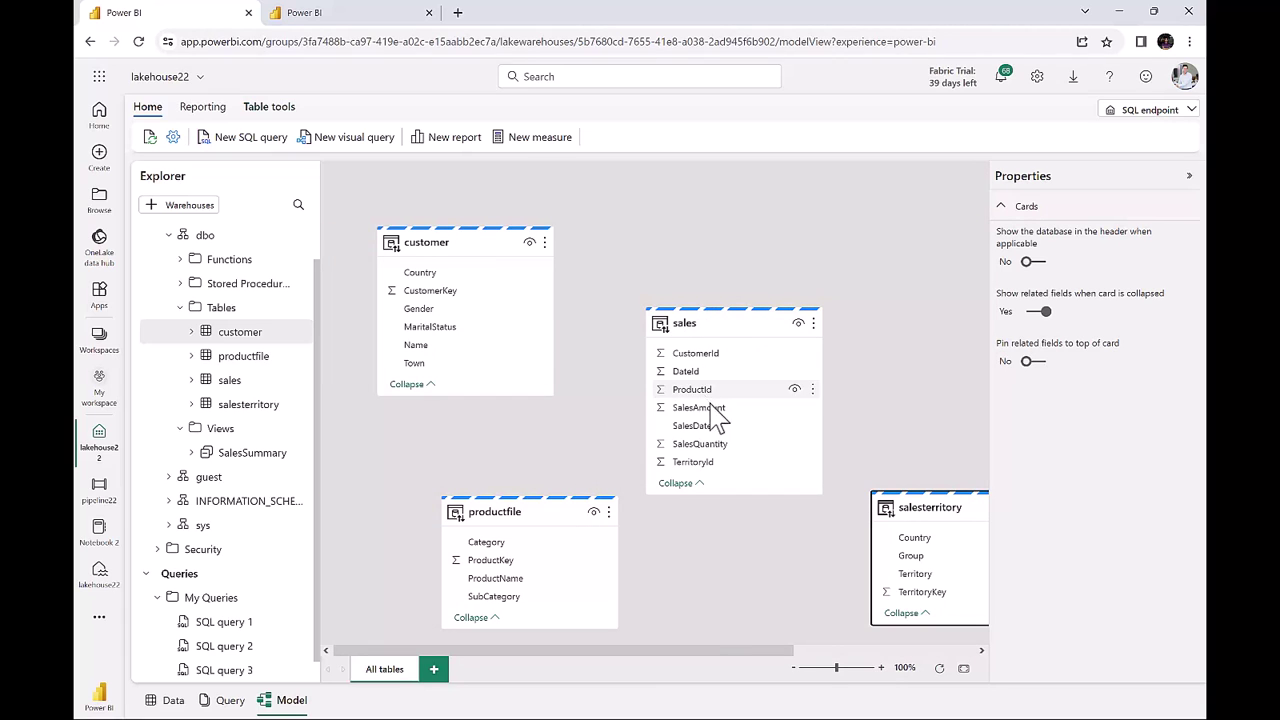
Create active many-to-one, single-direction relationships from sales CustomerId to customer CustomerKey and from sales ProductId to productfile ProductKey.
{"action": "left_click_drag", "start_coordinate": [705, 354], "coordinate": [470, 305]}
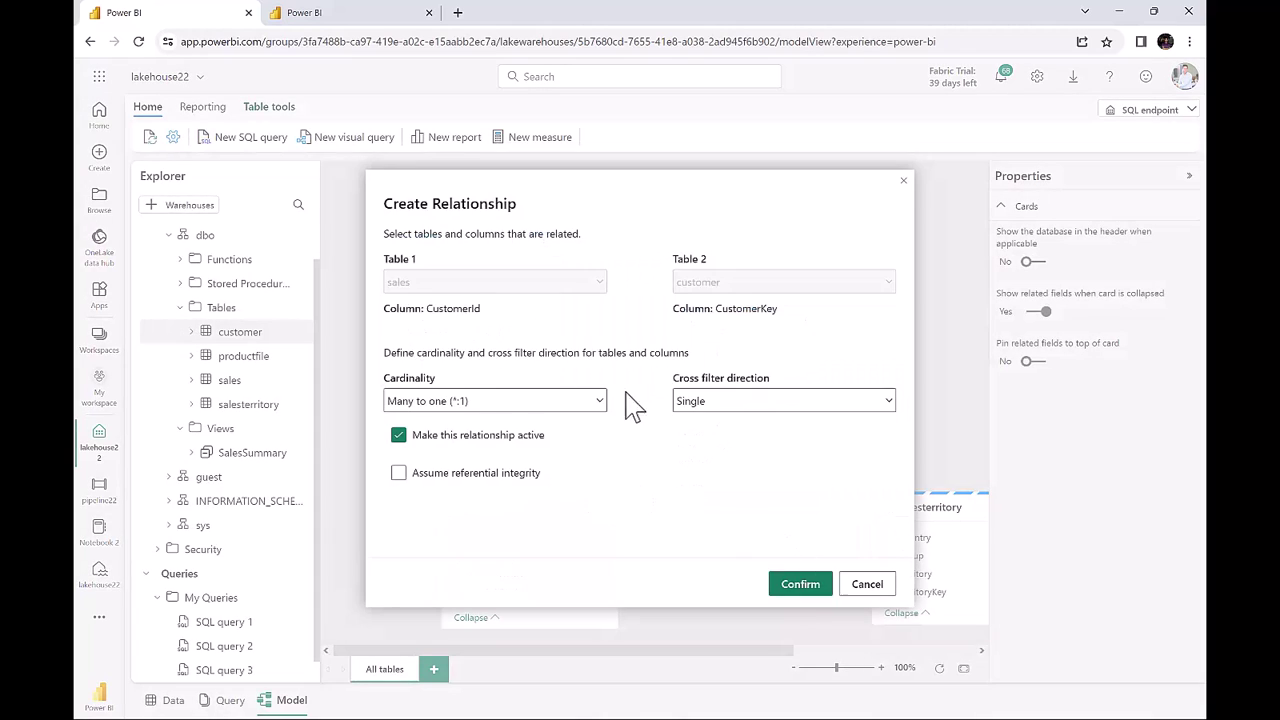
{"action": "left_click", "coordinate": [802, 590]}
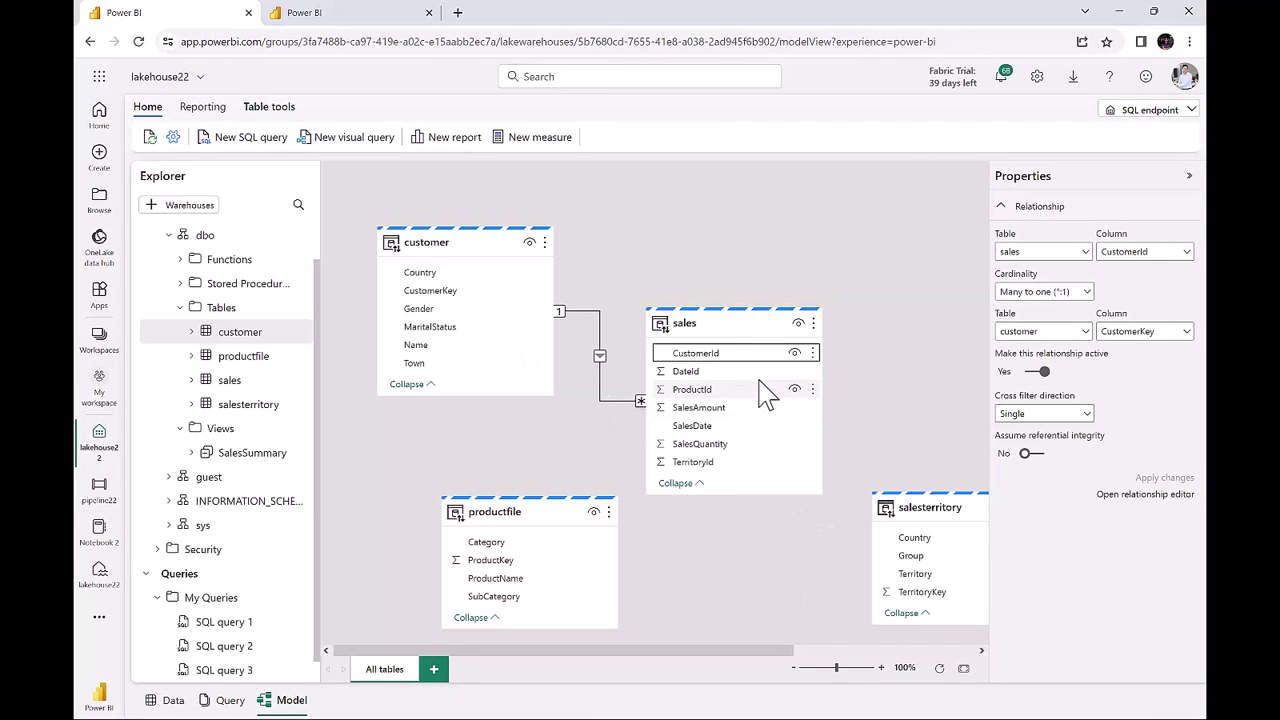
{"action": "left_click_drag", "start_coordinate": [706, 390], "coordinate": [535, 575]}
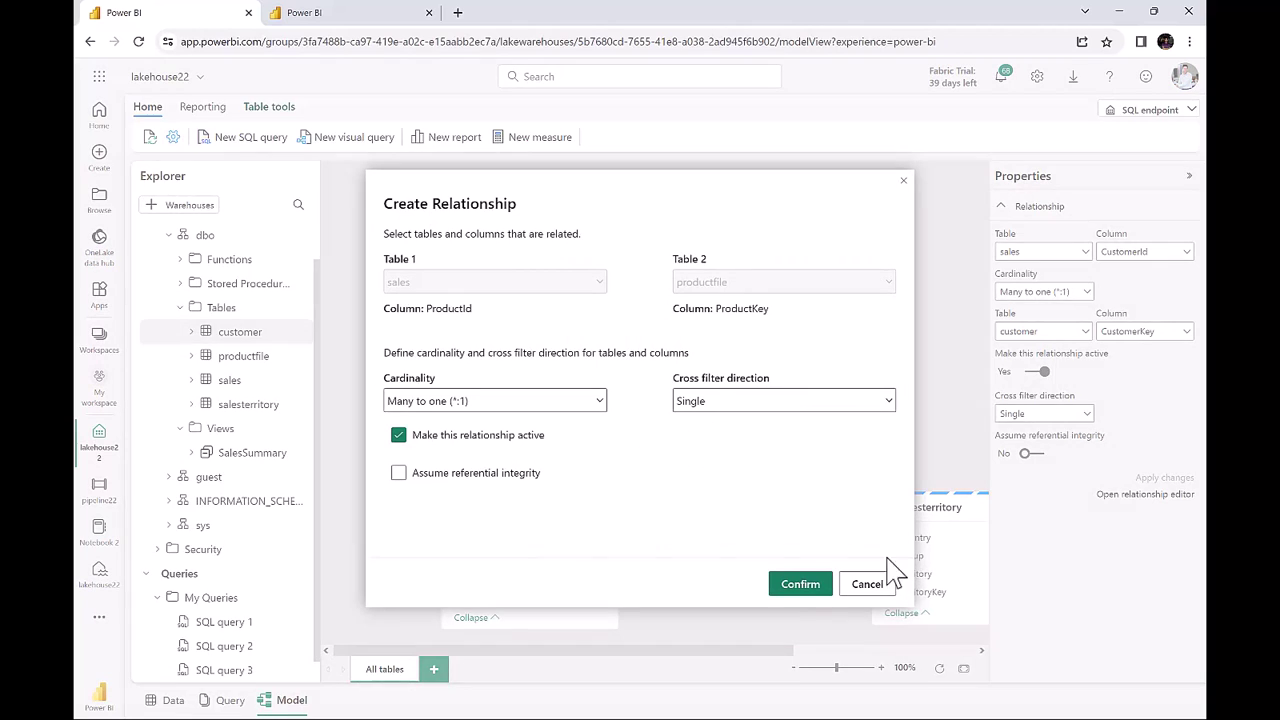
{"action": "left_click", "coordinate": [800, 584]}
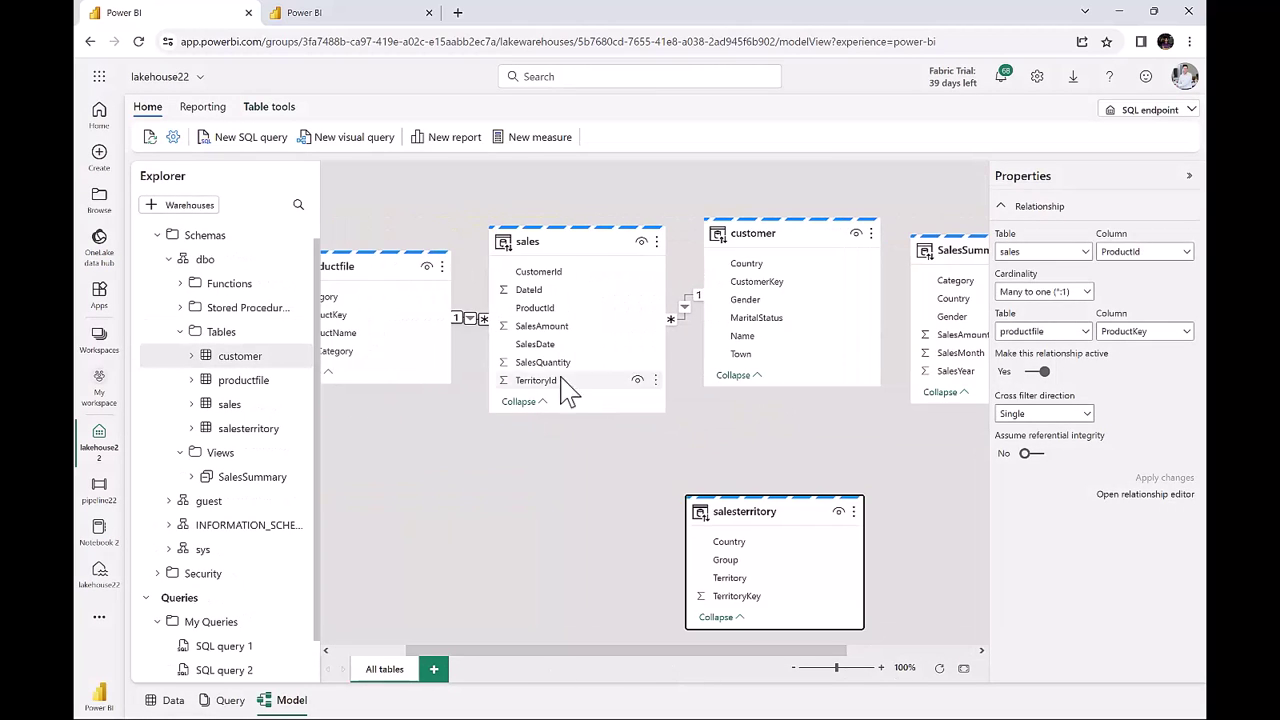